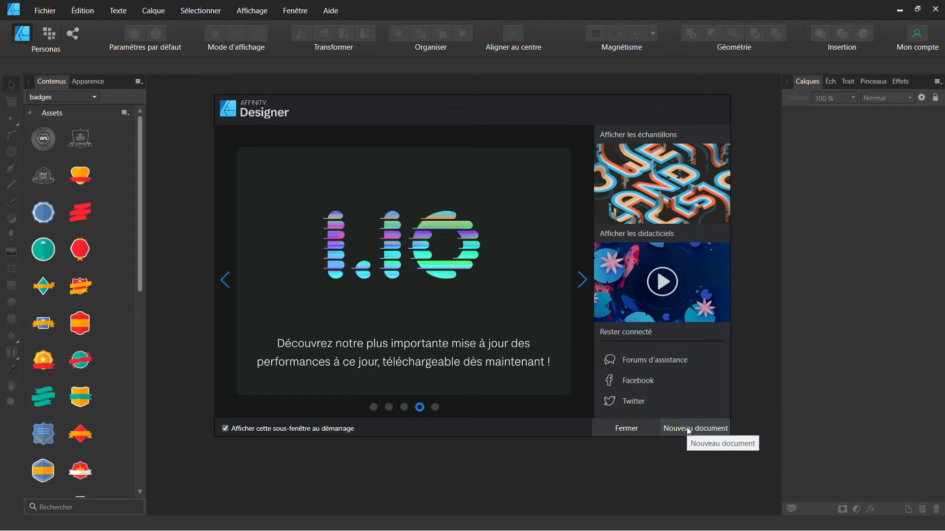
# Start a new document, glance at the Photo and Web presets, and show the saved custom presets
pyautogui.click(688, 431)
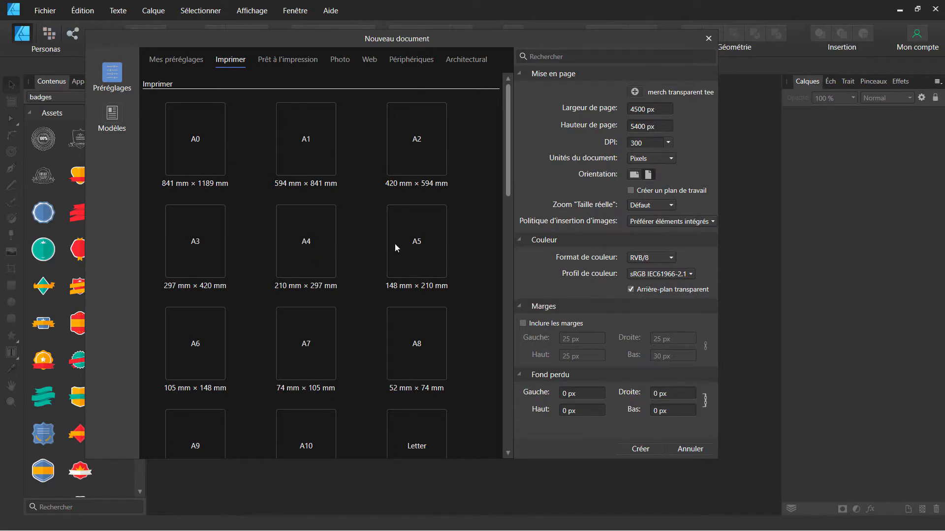
pyautogui.click(348, 63)
pyautogui.click(373, 59)
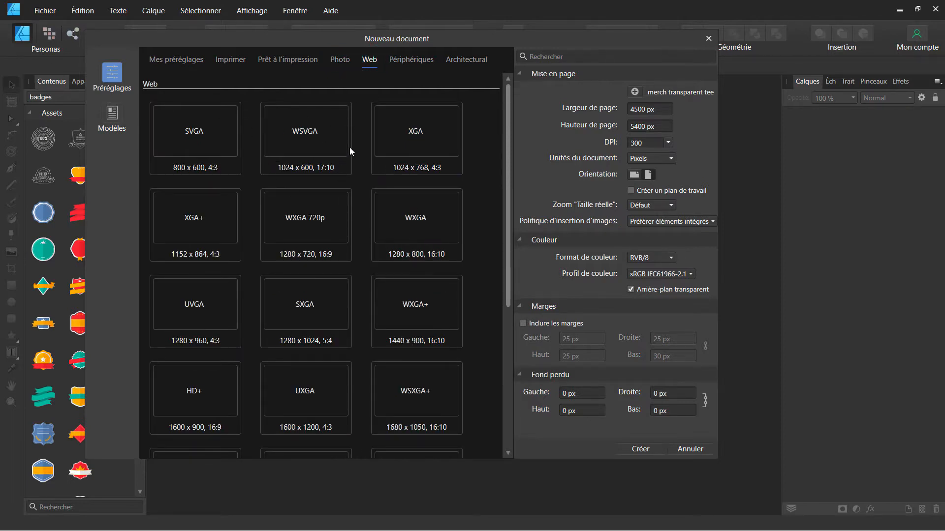
pyautogui.click(178, 61)
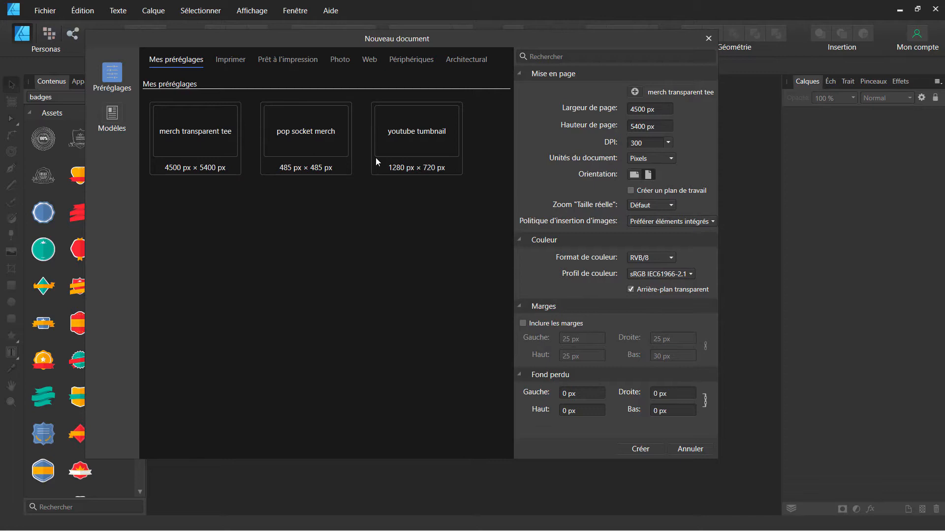
# Review the page width, page height and DPI settings and try to save them as a new preset
pyautogui.click(639, 109)
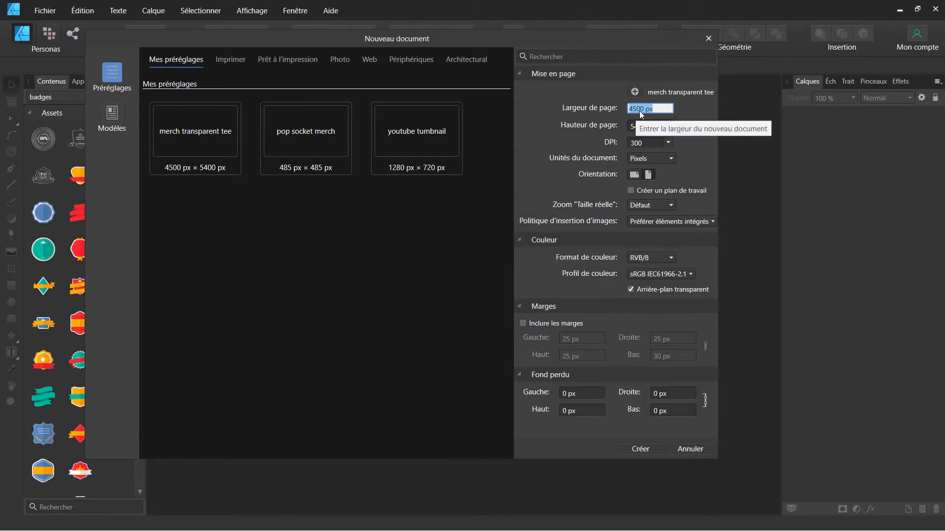
pyautogui.click(671, 109)
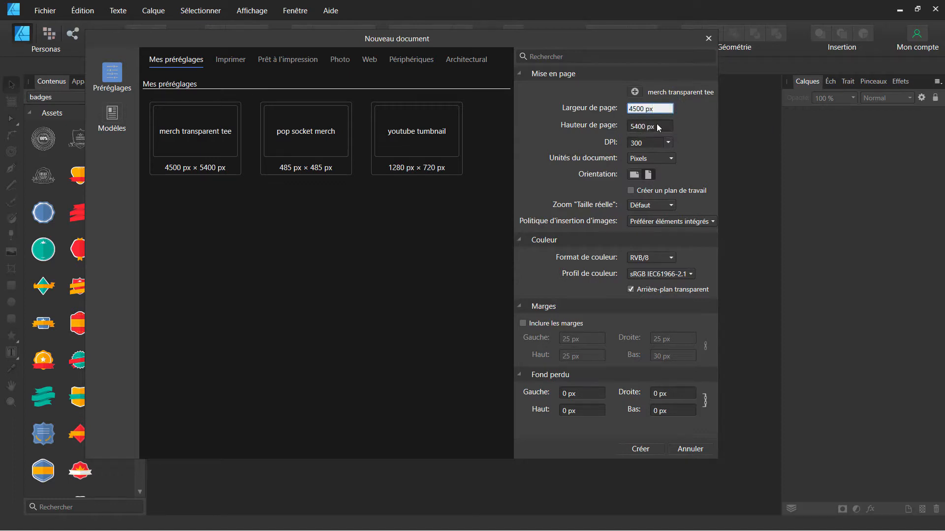
pyautogui.click(654, 127)
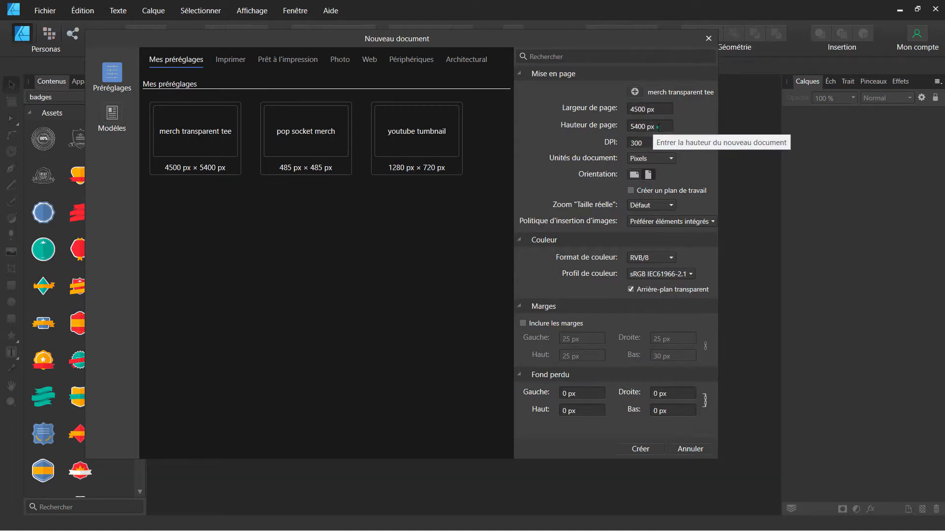
pyautogui.click(645, 144)
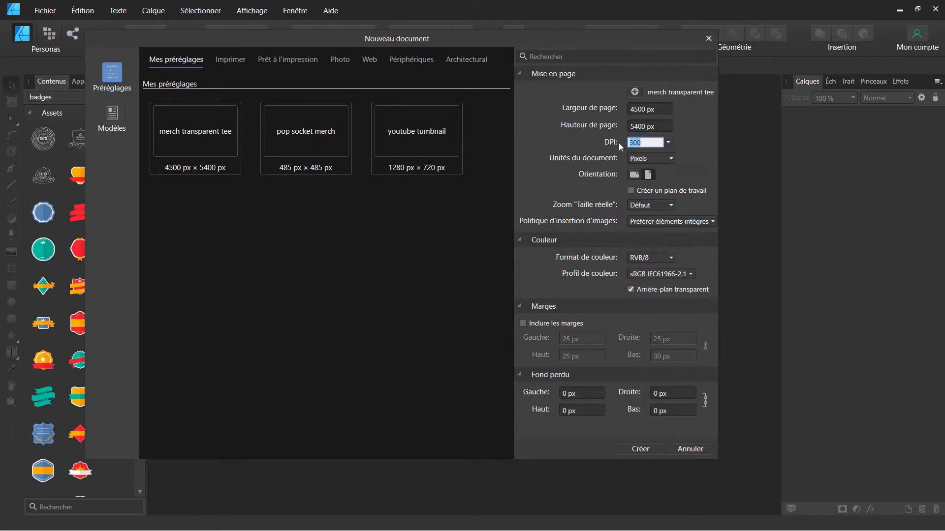
pyautogui.click(669, 143)
pyautogui.click(669, 144)
pyautogui.click(635, 92)
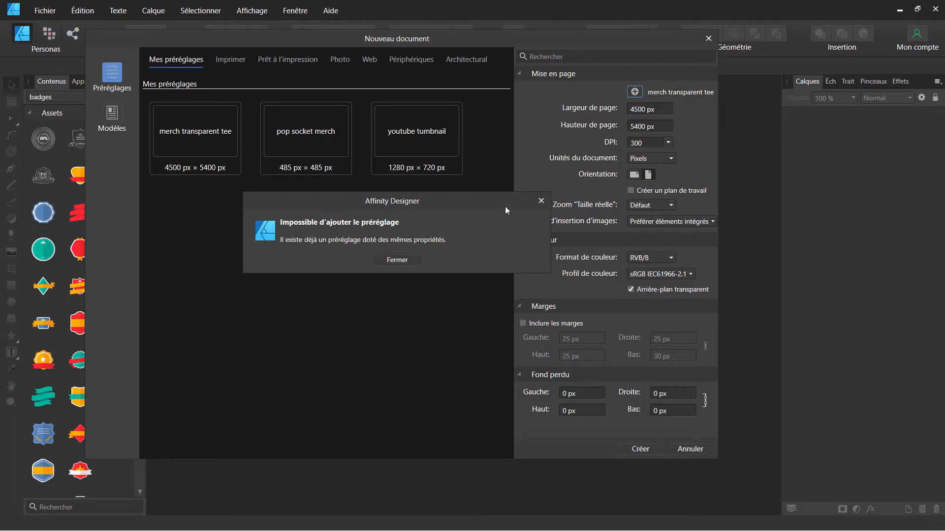
pyautogui.click(540, 201)
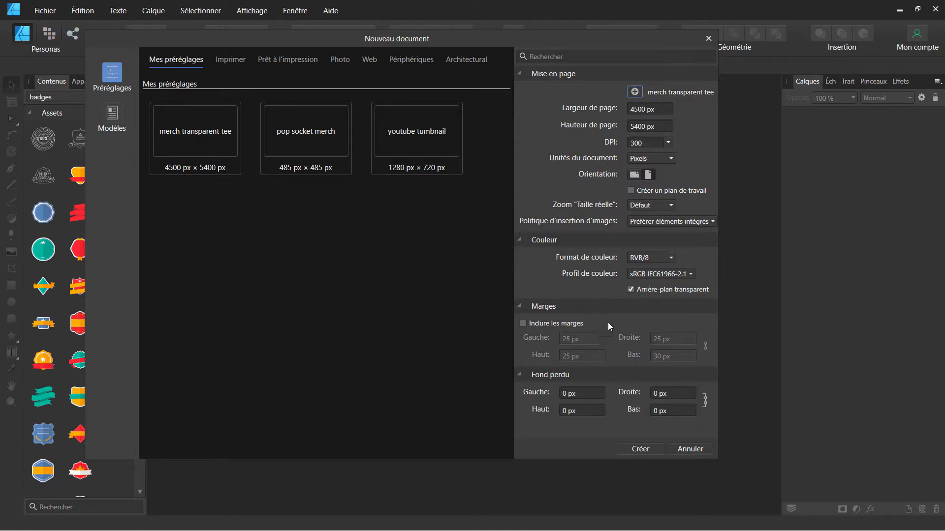
# Create a 4500 × 5400 px document with a transparent background from the "merch transparent tee" preset
pyautogui.click(631, 290)
pyautogui.doubleClick(206, 140)
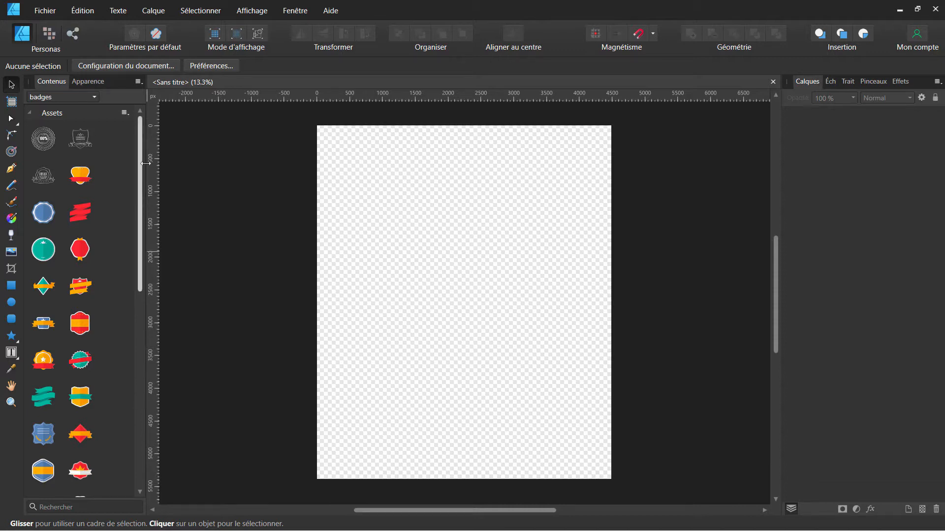
# Look through the whole badges asset category to see which badge and ribbon designs it offers
pyautogui.click(83, 97)
pyautogui.click(83, 97)
pyautogui.scroll(-3, 91, 319)
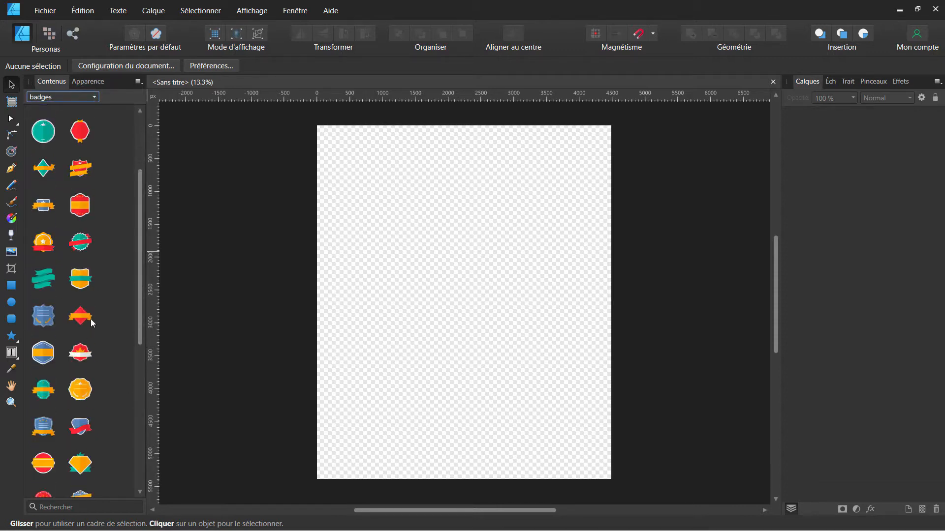
pyautogui.scroll(-6, 93, 318)
pyautogui.scroll(-3, 93, 314)
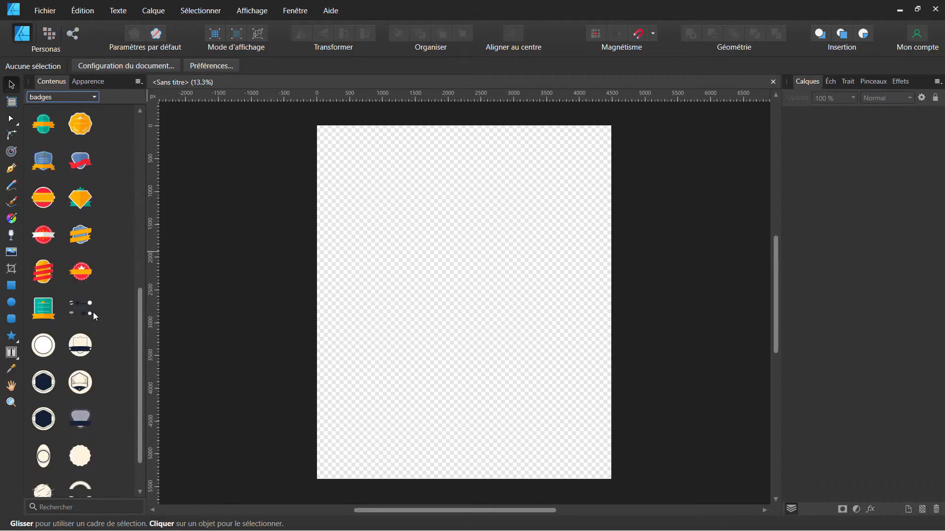
pyautogui.scroll(5, 88, 232)
pyautogui.scroll(7, 87, 232)
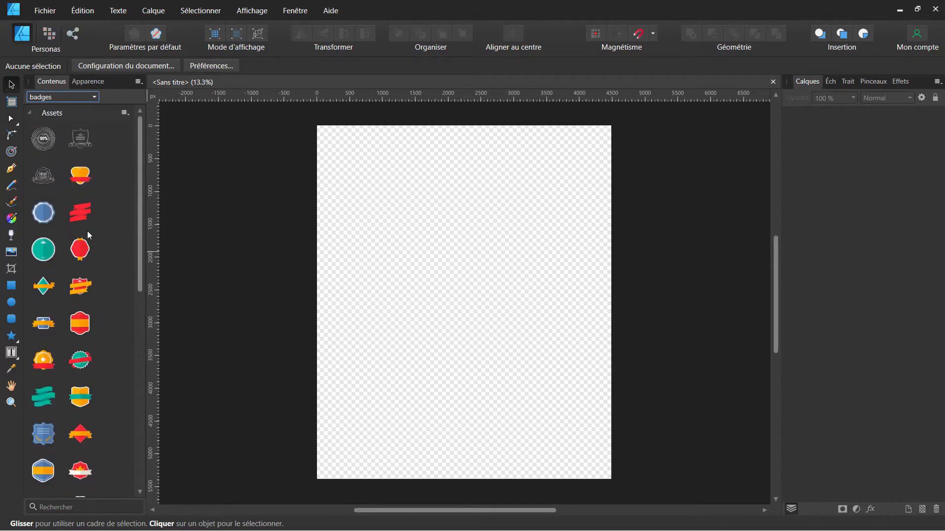
# Switch the assets to the banderoles category and add the first orange ribbon banner to the document
pyautogui.click(90, 99)
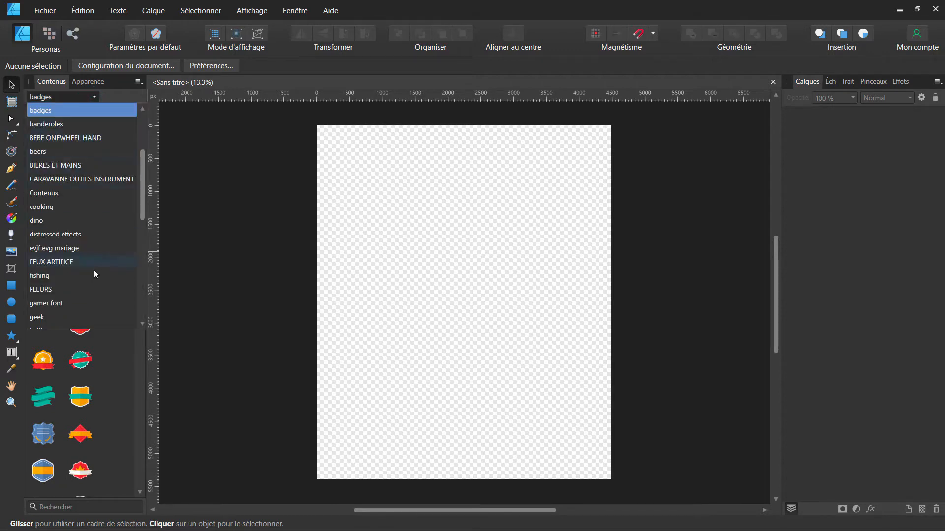
pyautogui.click(59, 125)
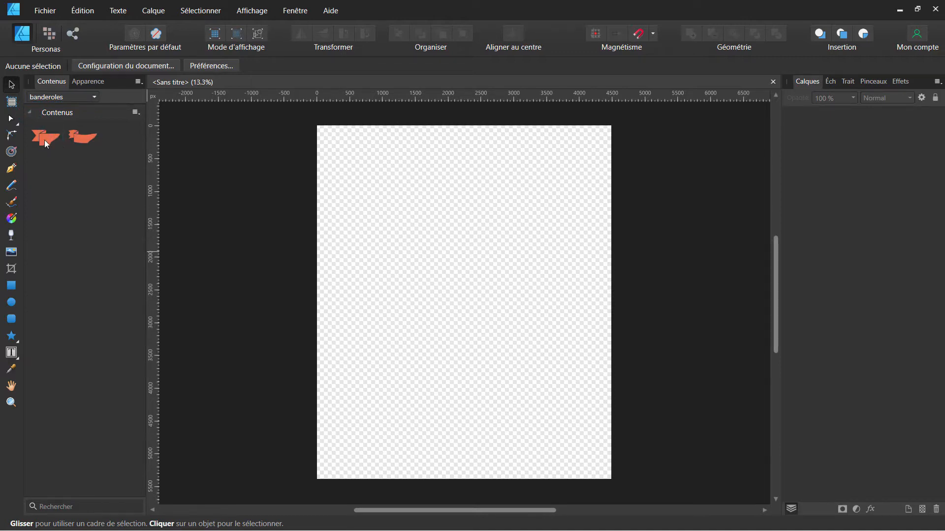
pyautogui.moveTo(46, 136); pyautogui.dragTo(18, 83)
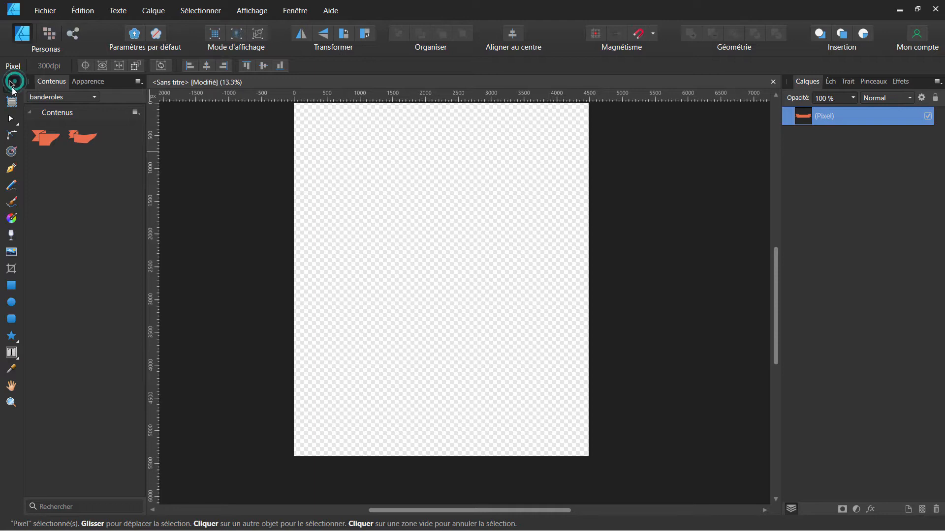
pyautogui.click(14, 84)
pyautogui.moveTo(318, 143); pyautogui.dragTo(641, 356)
pyautogui.moveTo(366, 225); pyautogui.dragTo(457, 296)
# Draw a trial artboard about 3400 × 2650 px over the page, and undo it
pyautogui.click(12, 102)
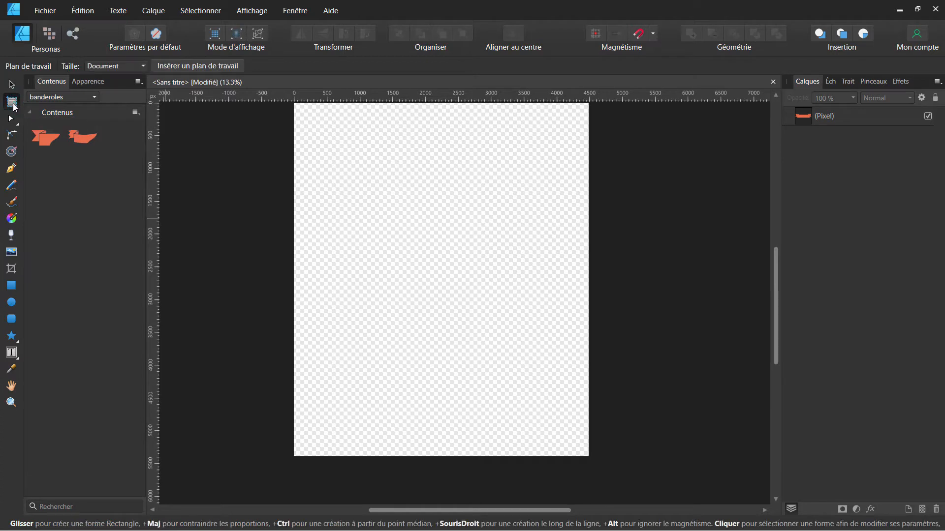
pyautogui.moveTo(315, 161); pyautogui.dragTo(538, 334)
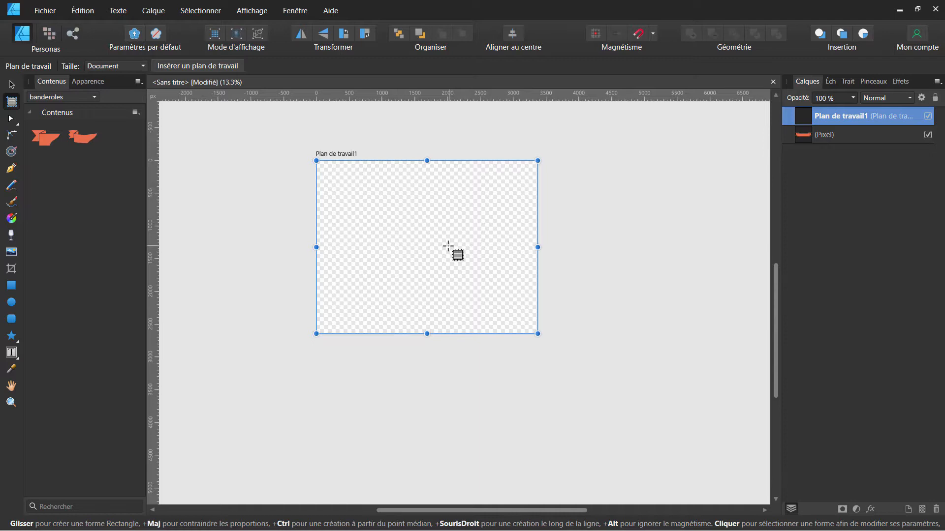
pyautogui.hotkey('ctrl', 'z')
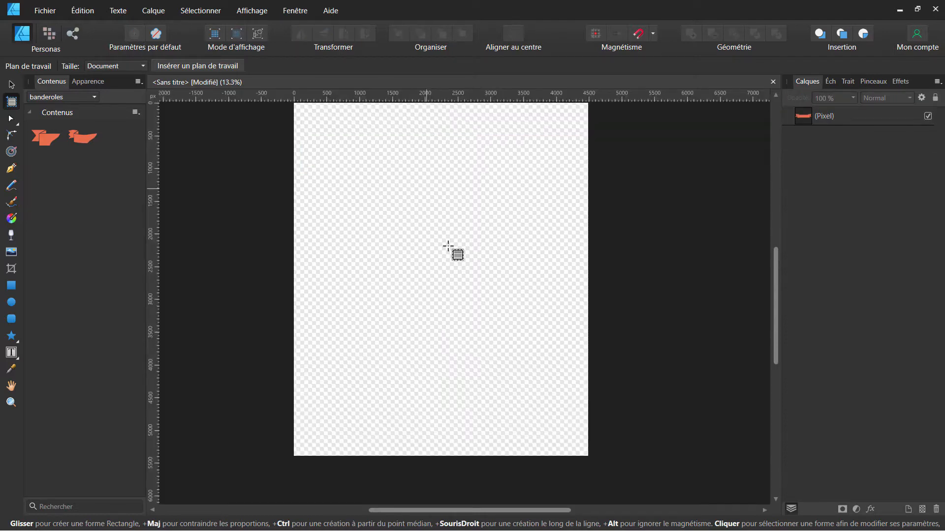
# Draw a closed four-cornered shape with straight sides in the middle of the page using the Pen tool
pyautogui.click(11, 119)
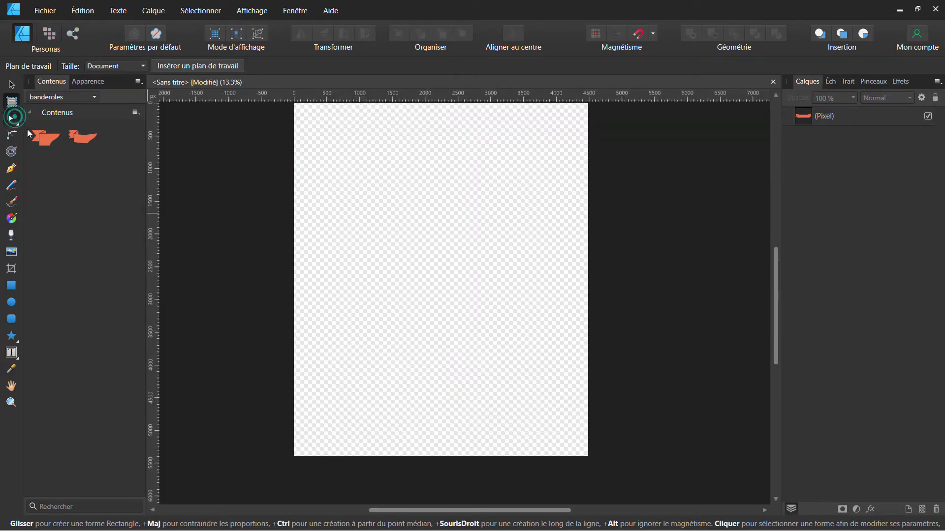
pyautogui.moveTo(331, 200); pyautogui.dragTo(390, 263)
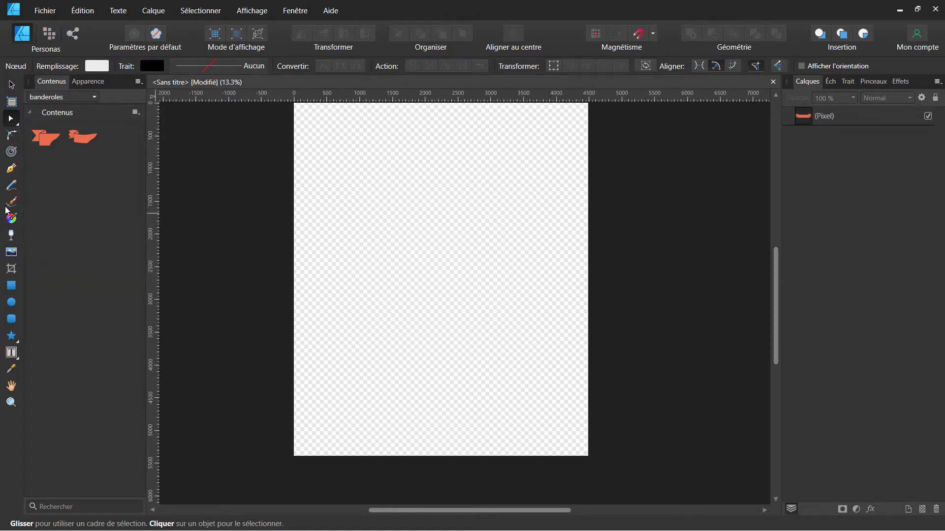
pyautogui.click(11, 169)
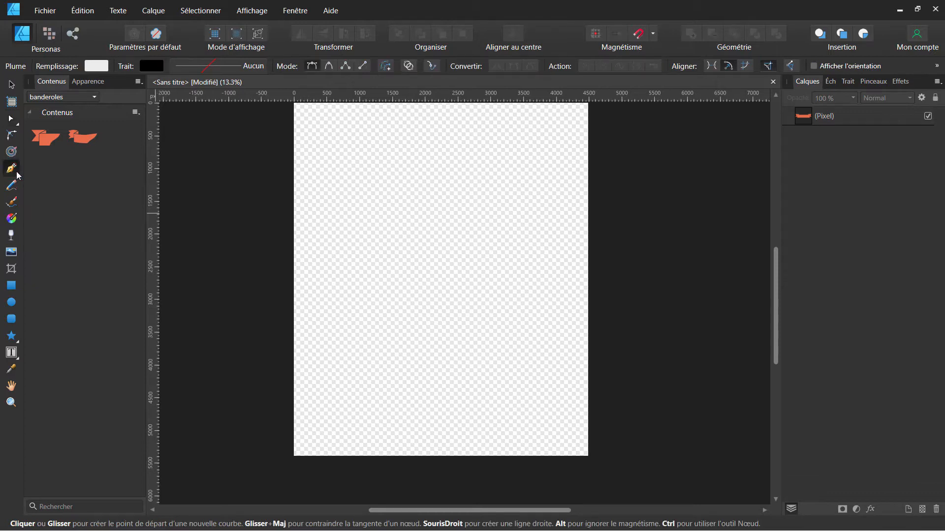
pyautogui.moveTo(421, 202); pyautogui.dragTo(379, 243)
pyautogui.click(450, 305)
pyautogui.click(514, 254)
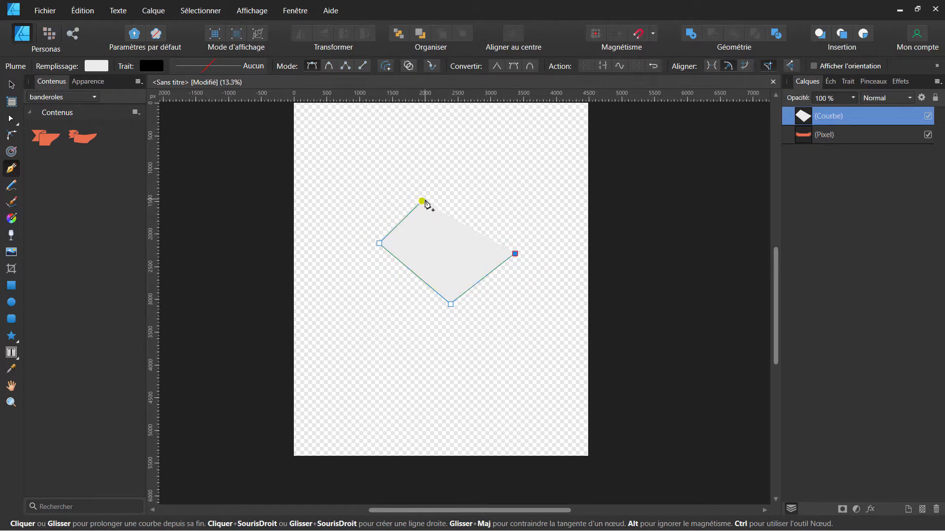
pyautogui.click(422, 201)
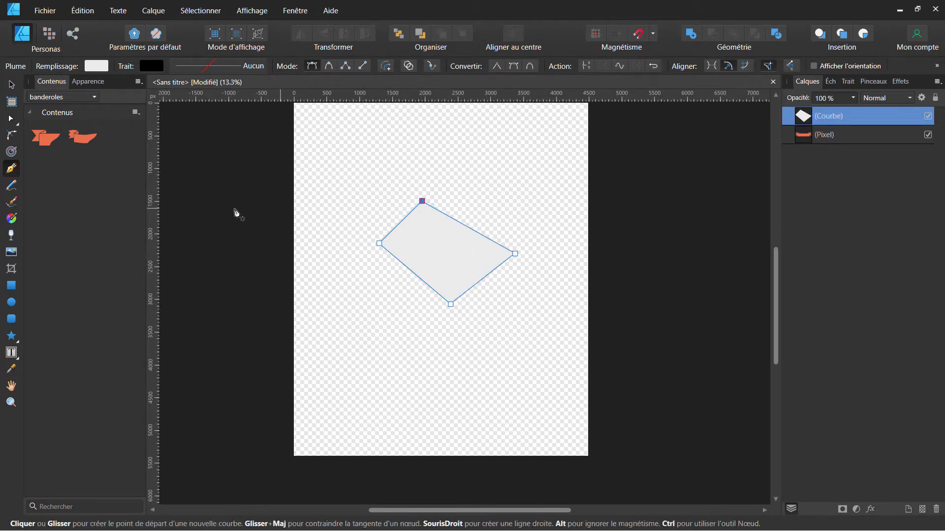
# Convert the shape's left corner node to a smooth node and pull it outward so the adjoining sides bulge
pyautogui.click(10, 119)
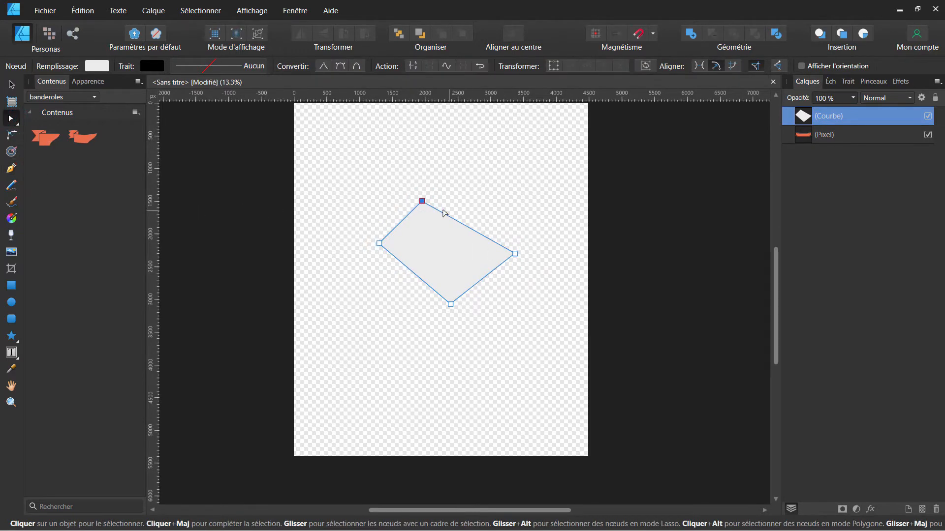
pyautogui.click(379, 243)
pyautogui.moveTo(354, 220); pyautogui.dragTo(401, 270)
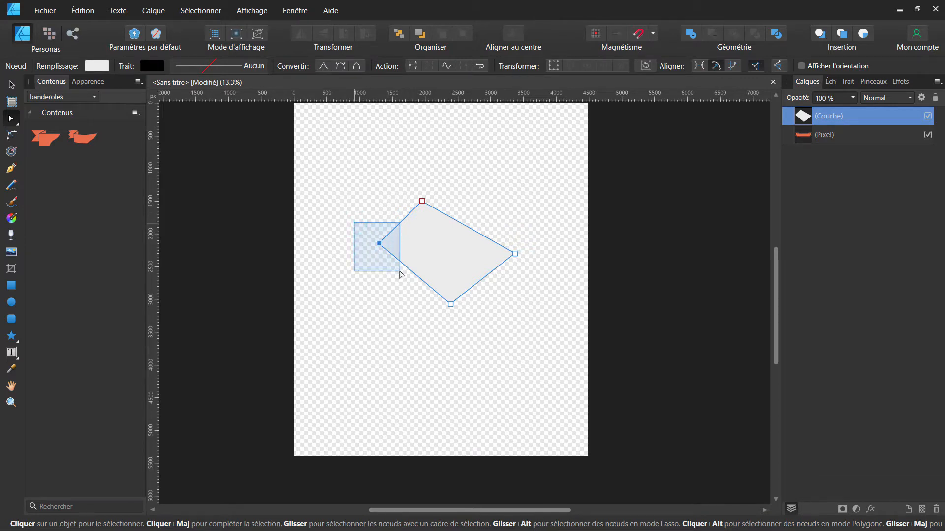
pyautogui.click(343, 66)
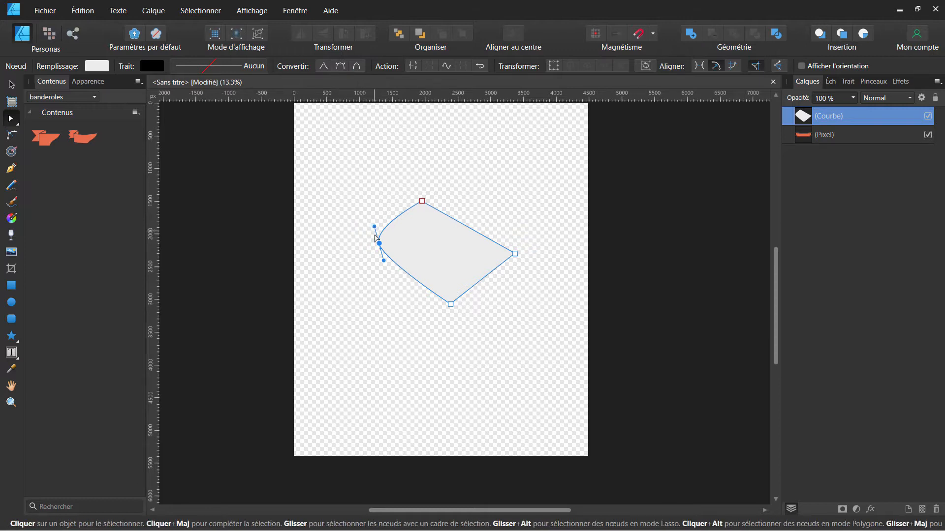
pyautogui.moveTo(383, 262); pyautogui.dragTo(394, 342)
pyautogui.moveTo(376, 225); pyautogui.dragTo(339, 246)
# Break the curve at the shape's left node, move the loose end away, and bring it back to reconnect the outline
pyautogui.click(413, 66)
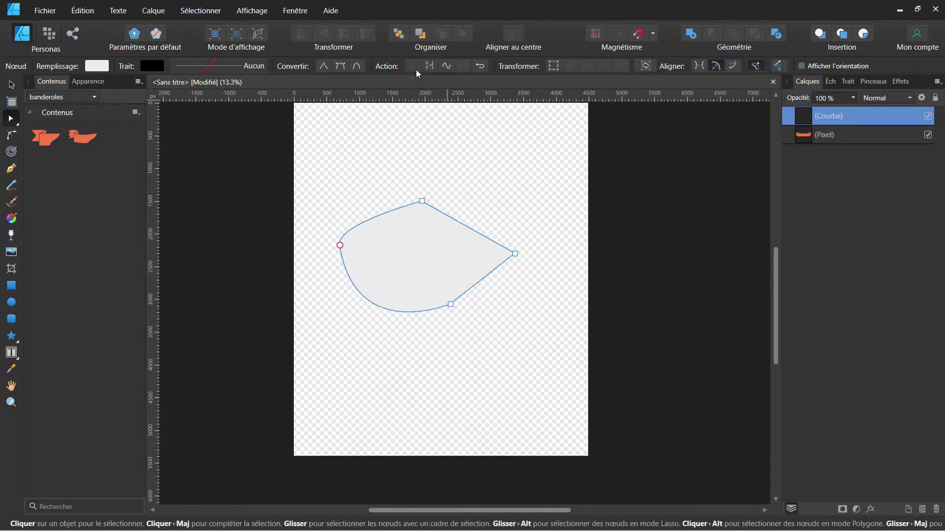
pyautogui.moveTo(340, 245); pyautogui.dragTo(347, 203)
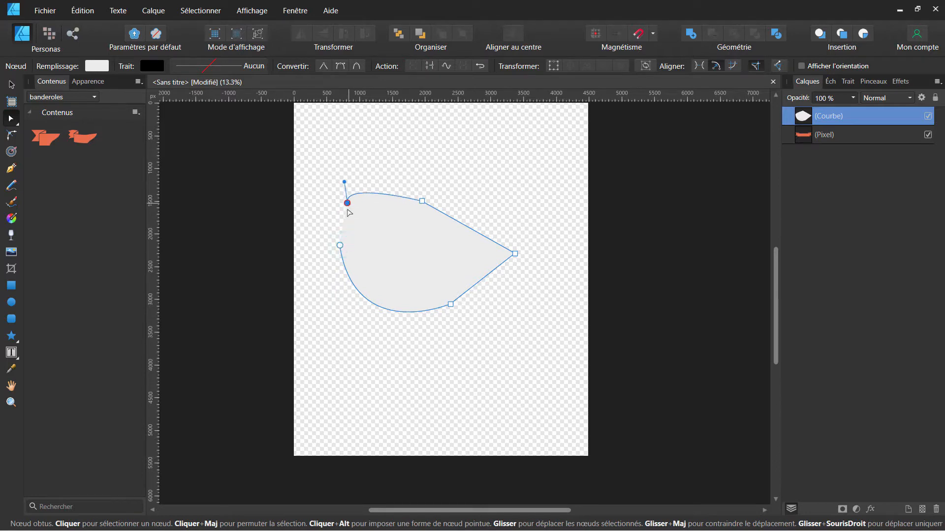
pyautogui.moveTo(346, 203); pyautogui.dragTo(341, 246)
pyautogui.click(413, 66)
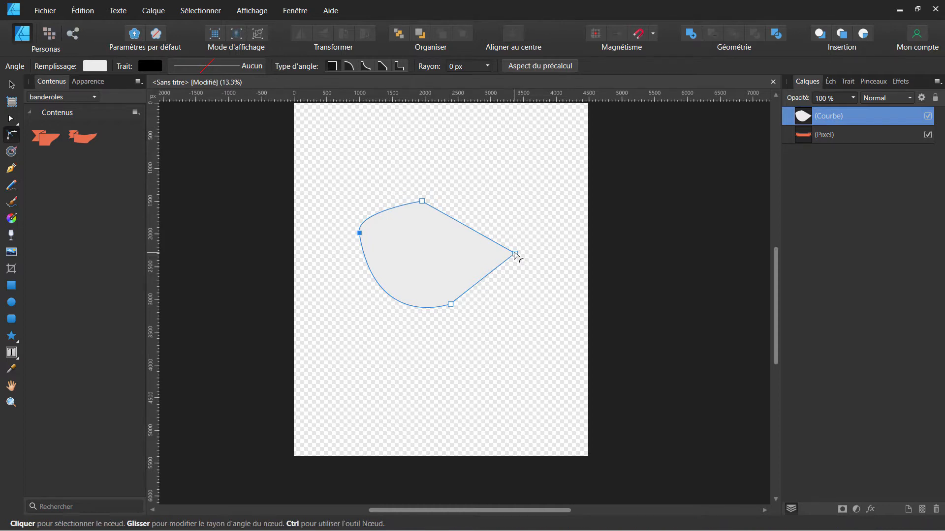
# Round the shape's right corner with the Corner tool, and make it a concave corner with a radius of about 515 px
pyautogui.moveTo(515, 256)
pyautogui.mouseDown()
pyautogui.moveTo(390, 278)
pyautogui.moveTo(498, 263)
pyautogui.mouseUp()
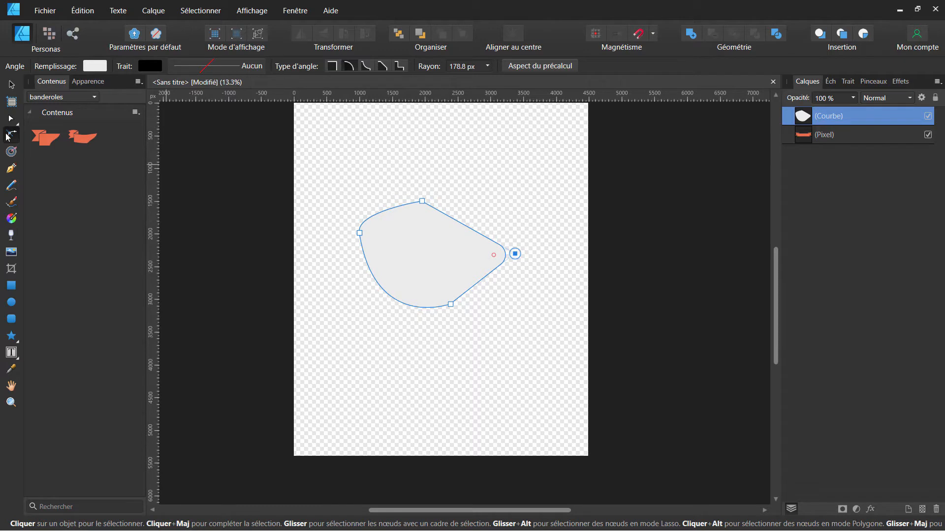
pyautogui.click(367, 67)
pyautogui.moveTo(495, 255); pyautogui.dragTo(456, 268)
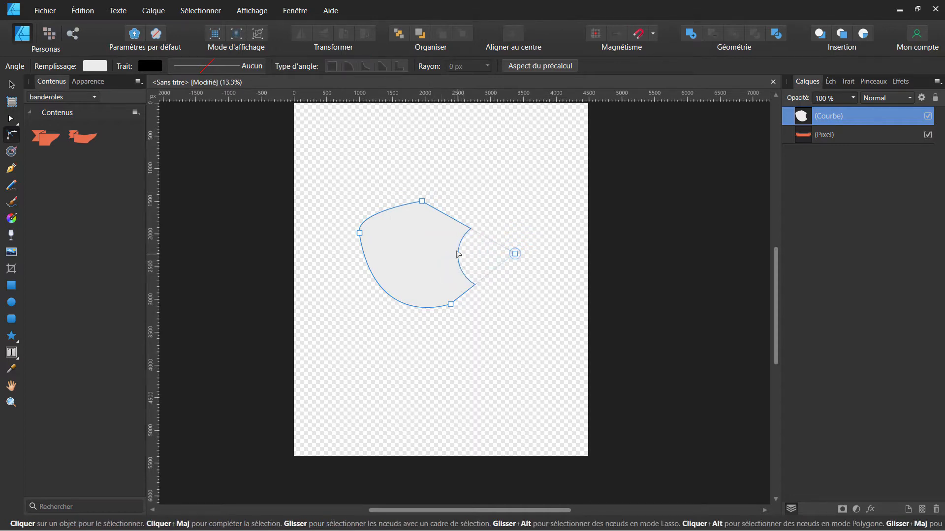
# Try the next corner type on the shape's right corner and settle on the angular cutout type
pyautogui.click(515, 255)
pyautogui.click(384, 66)
pyautogui.click(401, 66)
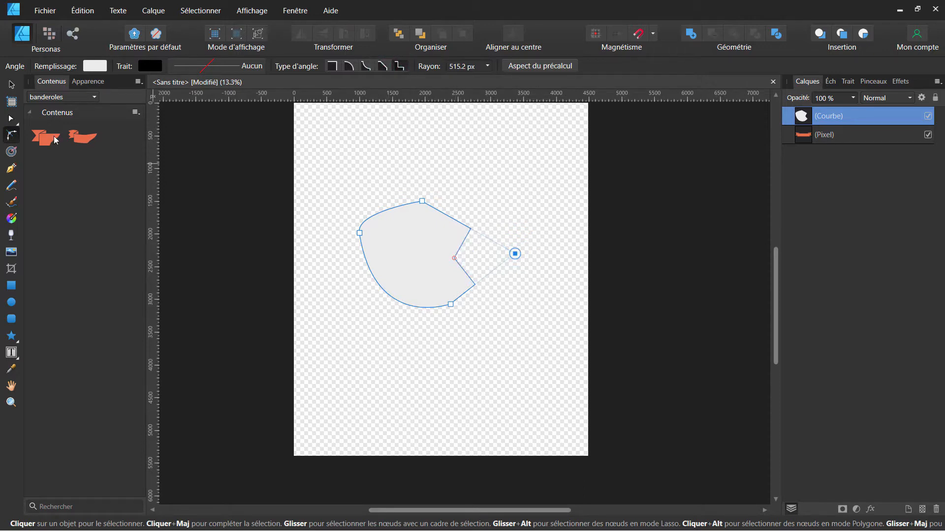
# Expand the shape's outline outward by about 308 px with the Contour tool
pyautogui.click(12, 156)
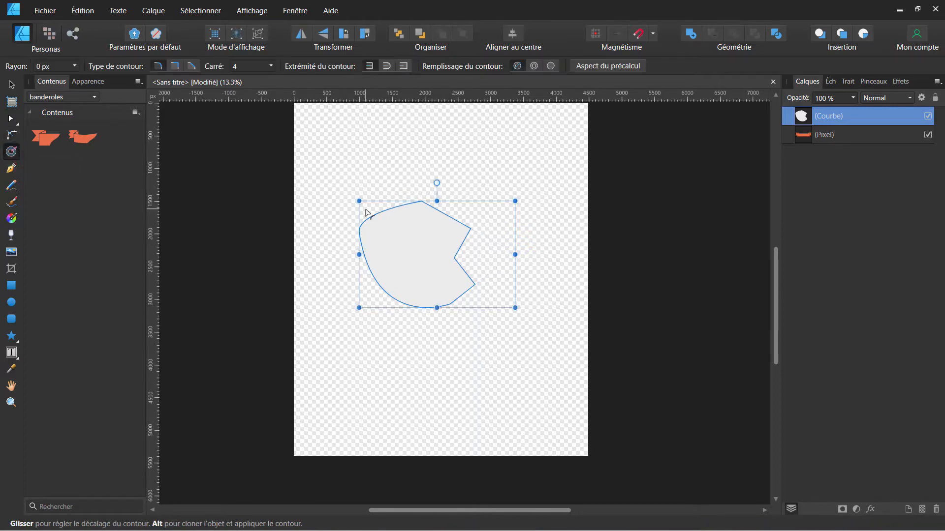
pyautogui.moveTo(398, 146); pyautogui.dragTo(458, 256)
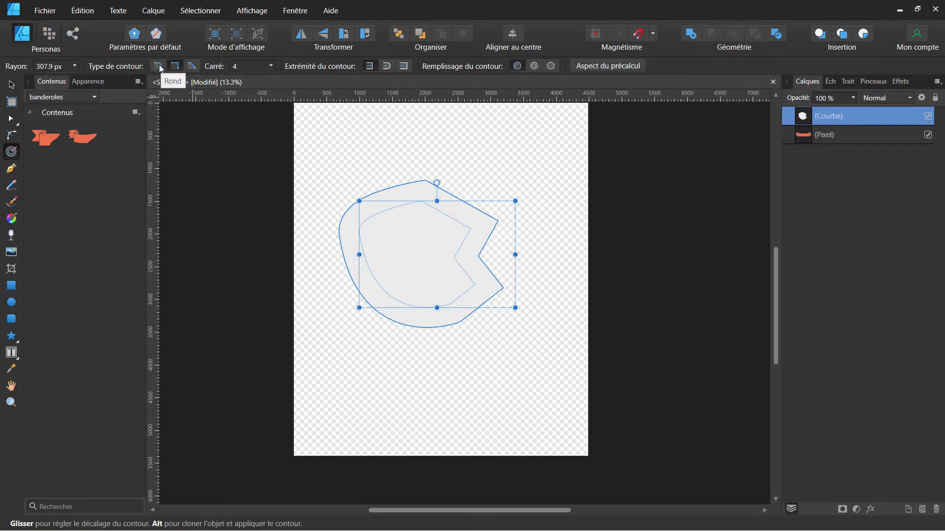
# Switch the contour to rounded corners at about 353 px offset, and try the three contour fill modes on the shape
pyautogui.click(160, 66)
pyautogui.moveTo(459, 239)
pyautogui.mouseDown()
pyautogui.moveTo(495, 225)
pyautogui.moveTo(443, 260)
pyautogui.moveTo(475, 259)
pyautogui.moveTo(456, 261)
pyautogui.moveTo(435, 284)
pyautogui.moveTo(466, 231)
pyautogui.mouseUp()
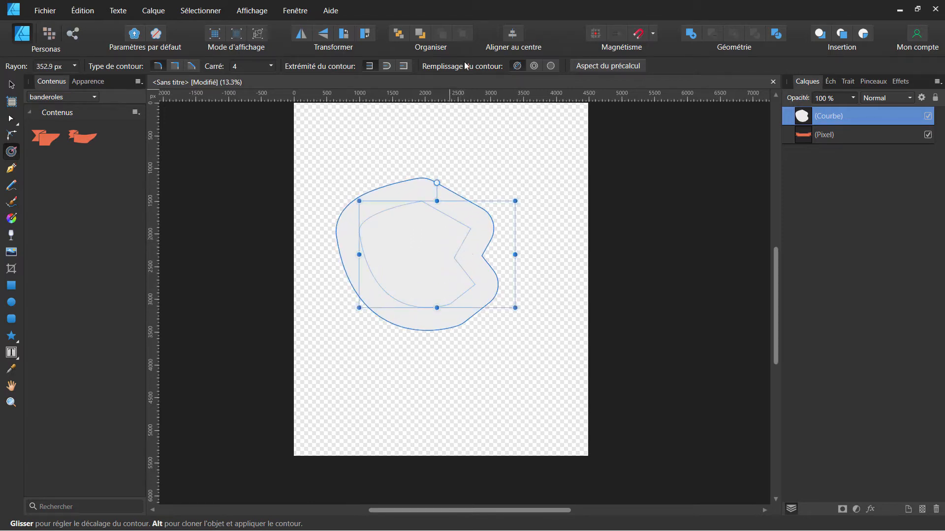
pyautogui.click(535, 66)
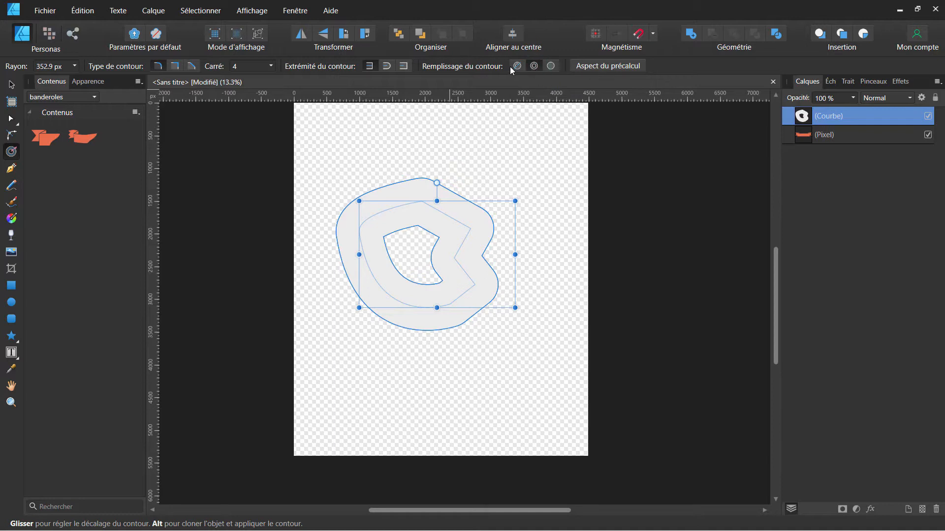
pyautogui.click(520, 67)
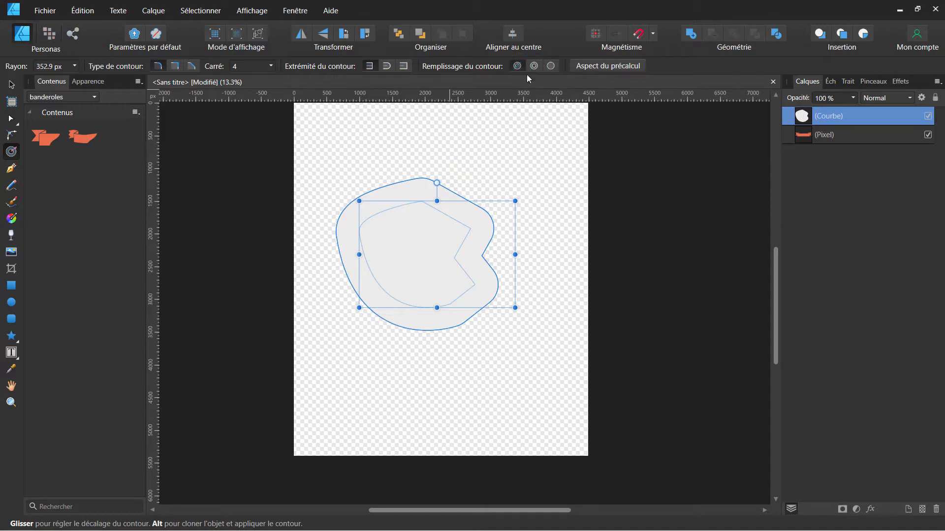
pyautogui.click(538, 66)
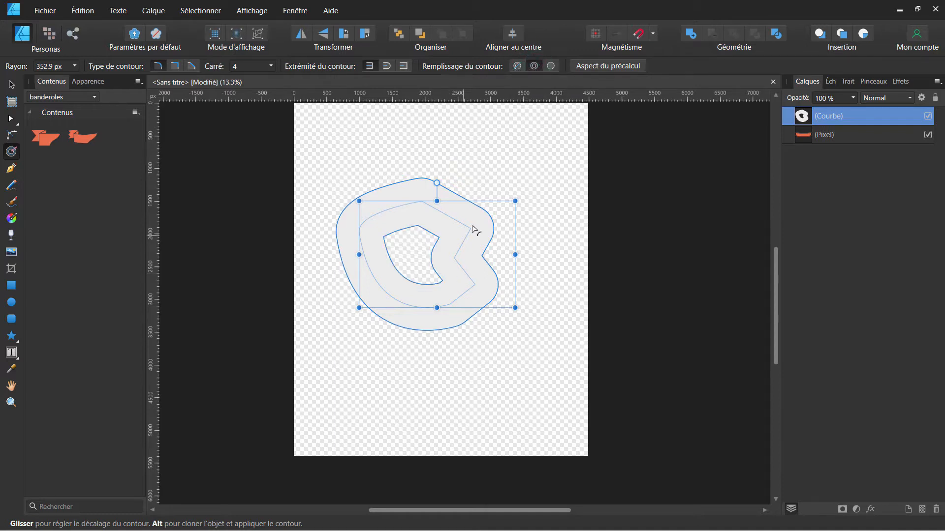
pyautogui.click(552, 66)
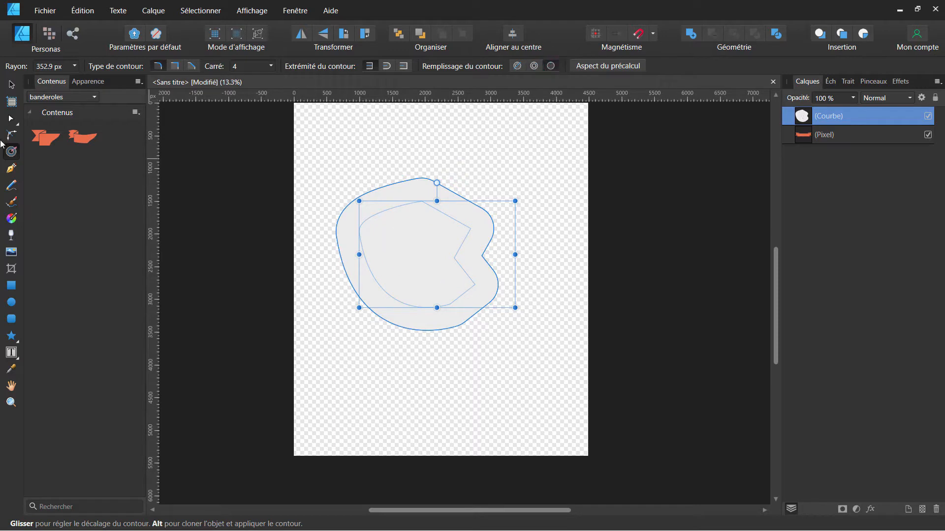
# Select the contoured curve on the page and delete it
pyautogui.click(12, 169)
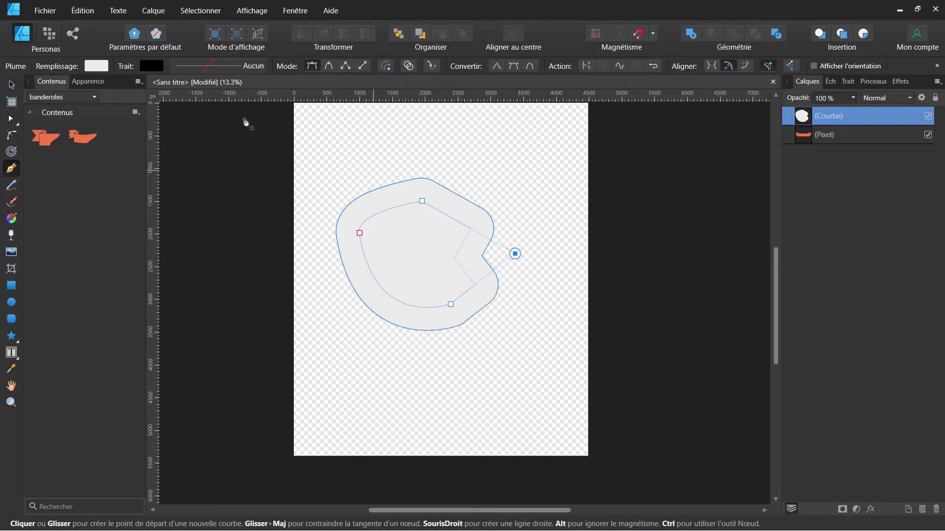
pyautogui.click(12, 85)
pyautogui.moveTo(299, 159); pyautogui.dragTo(727, 444)
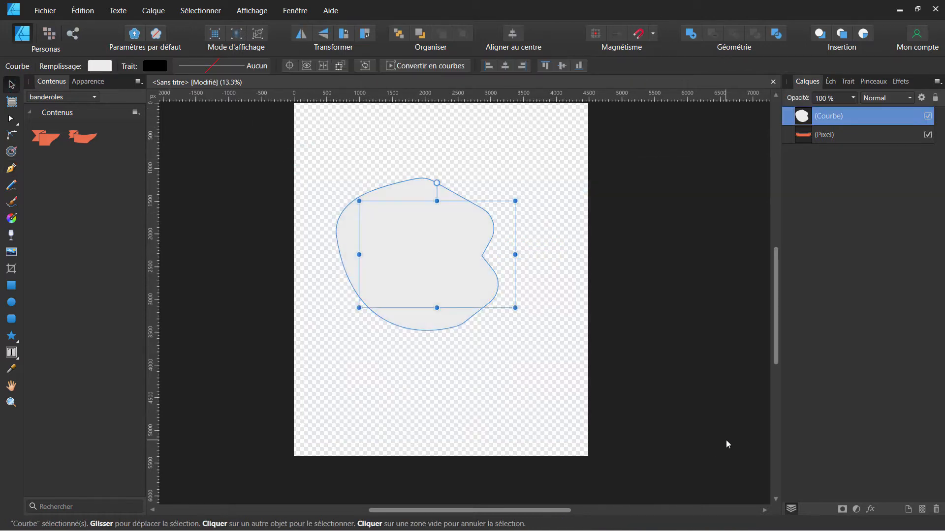
pyautogui.press('Delete')
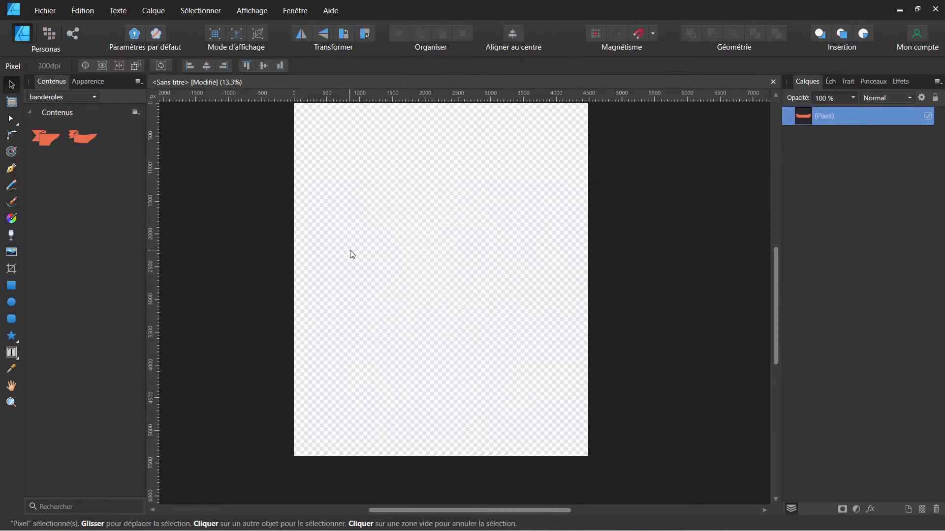
# Draw a closed five-sided shape with straight edges using the Pen tool, about 2300 px wide, in the page's upper half
pyautogui.click(12, 168)
pyautogui.click(343, 186)
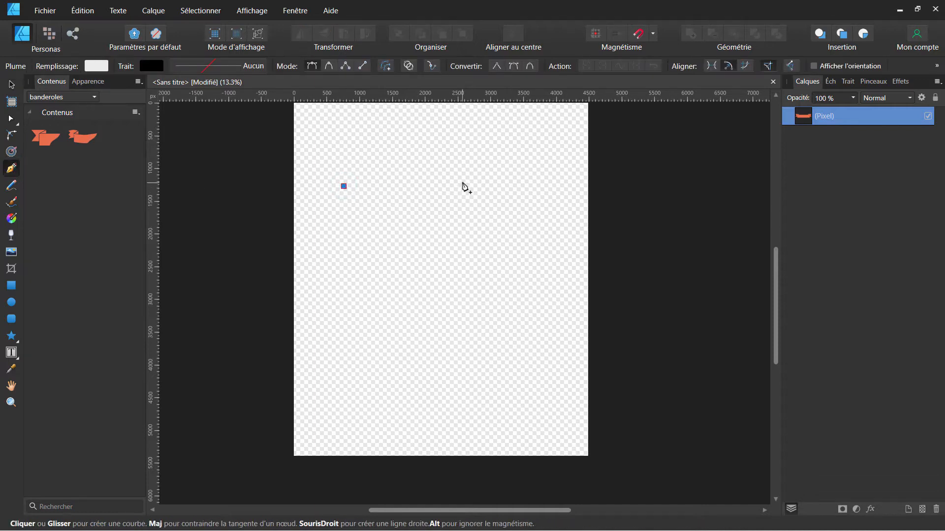
pyautogui.click(463, 181)
pyautogui.click(493, 243)
pyautogui.click(432, 299)
pyautogui.click(352, 236)
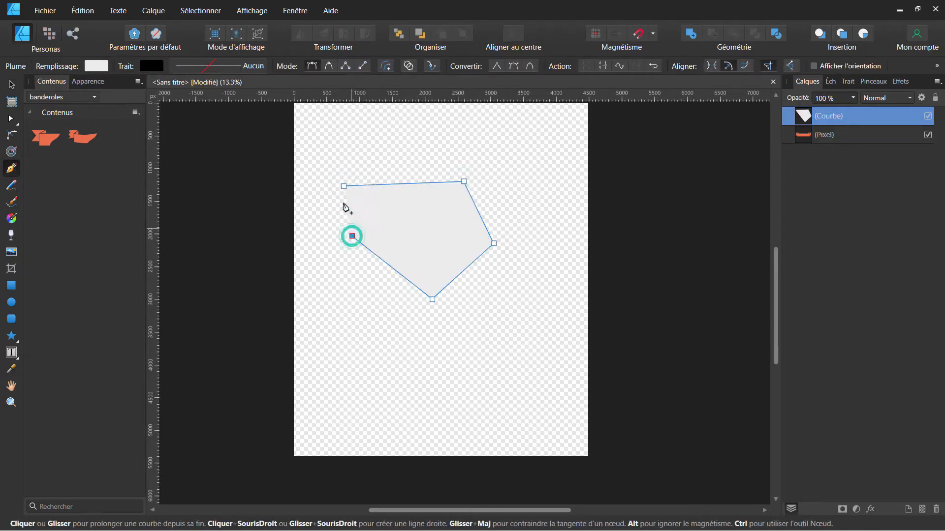
pyautogui.click(344, 186)
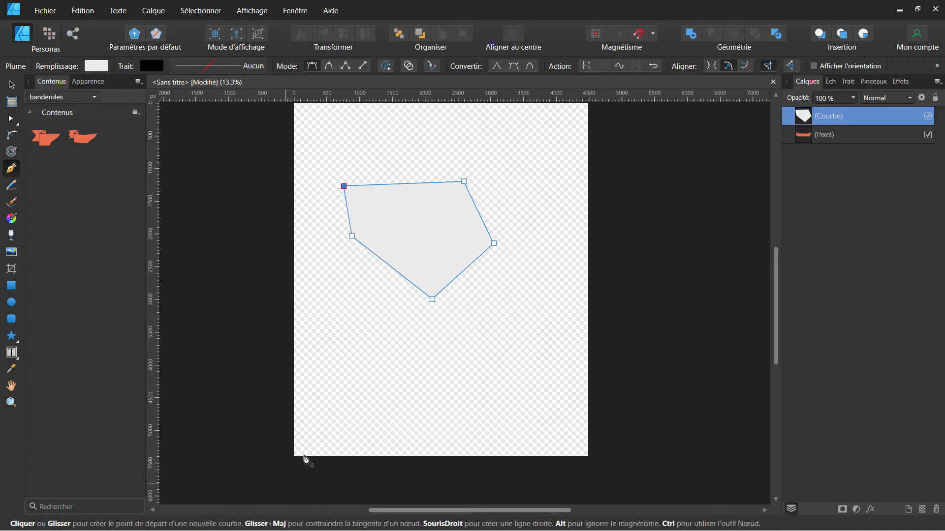
# Draw an open, wavy shape from smooth Pen curves in the page's lower half and end the path
pyautogui.click(353, 376)
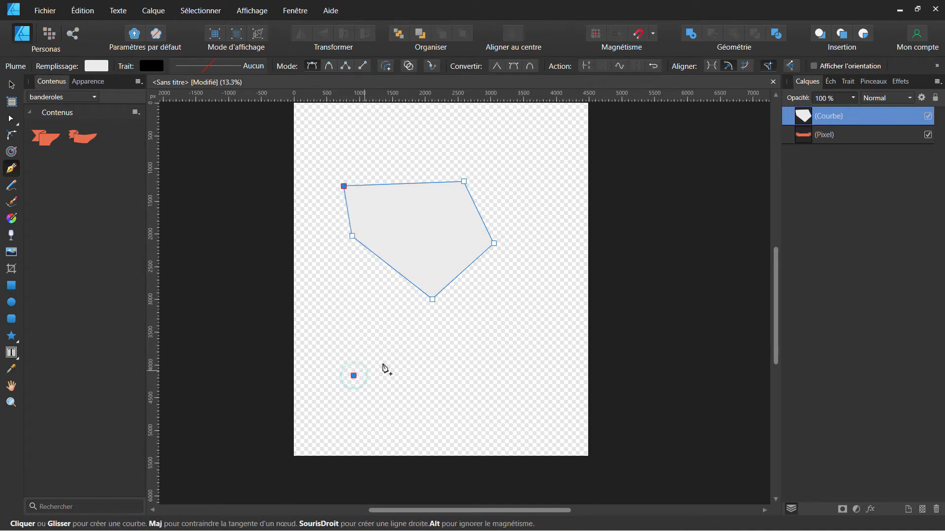
pyautogui.moveTo(421, 344); pyautogui.dragTo(506, 320)
pyautogui.moveTo(540, 277); pyautogui.dragTo(547, 288)
pyautogui.moveTo(555, 330); pyautogui.dragTo(563, 356)
pyautogui.moveTo(460, 426); pyautogui.dragTo(415, 415)
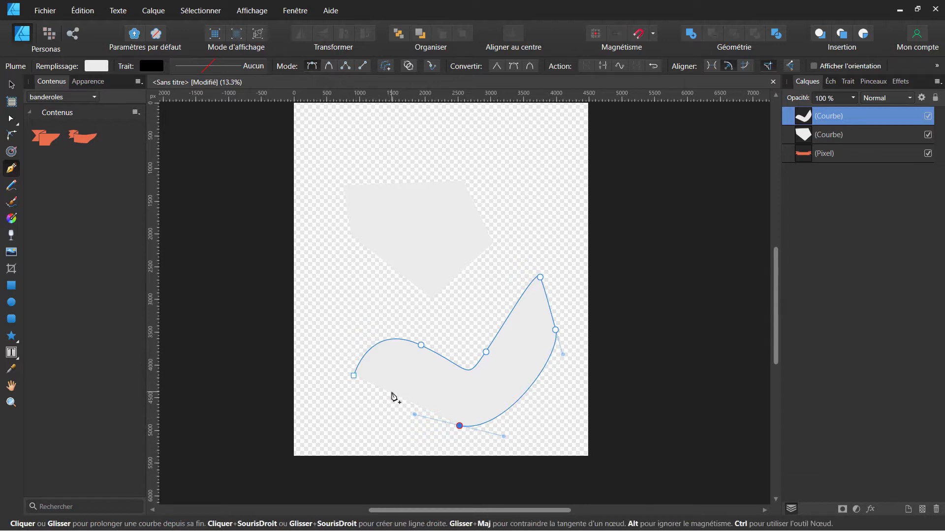
pyautogui.press('Escape')
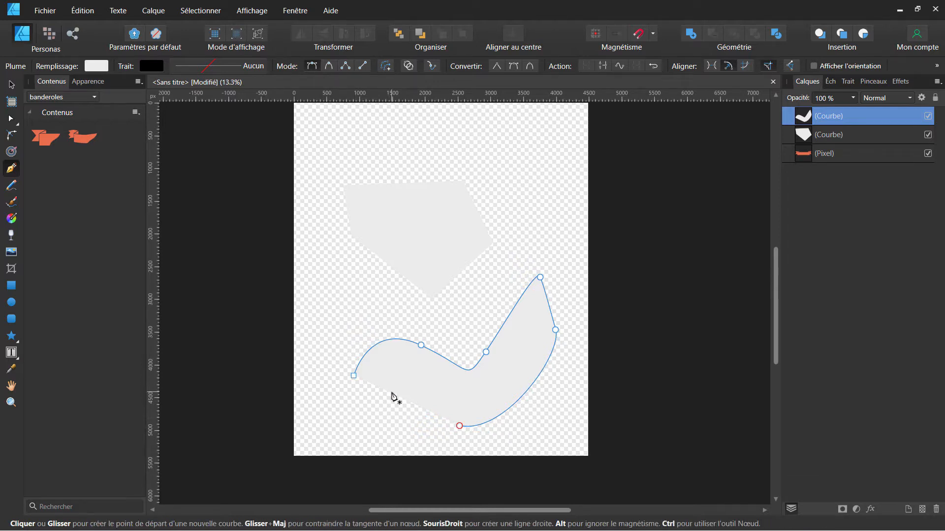
# Begin another smooth Pen curve between the two shapes and fill it with the brick-red swatch of the coole palette
pyautogui.moveTo(343, 306); pyautogui.dragTo(452, 306)
pyautogui.moveTo(488, 271); pyautogui.dragTo(498, 231)
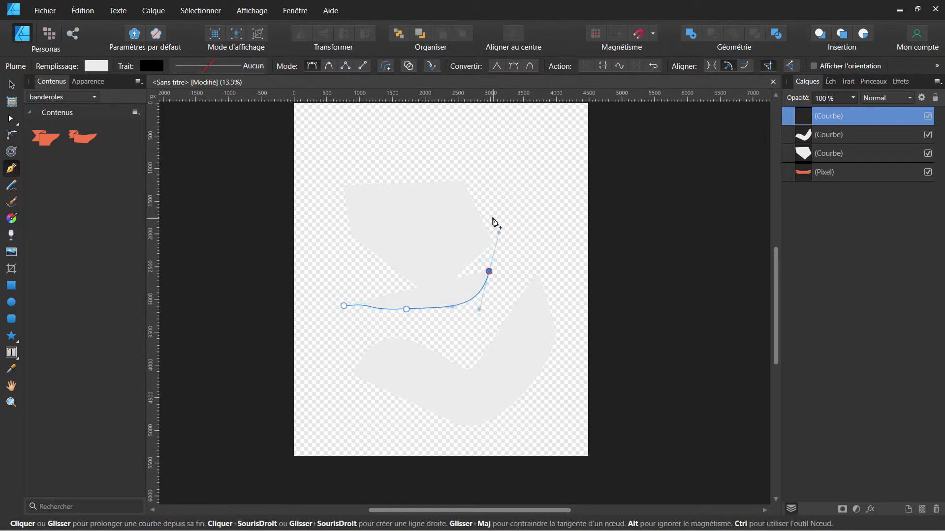
pyautogui.click(833, 81)
pyautogui.click(828, 169)
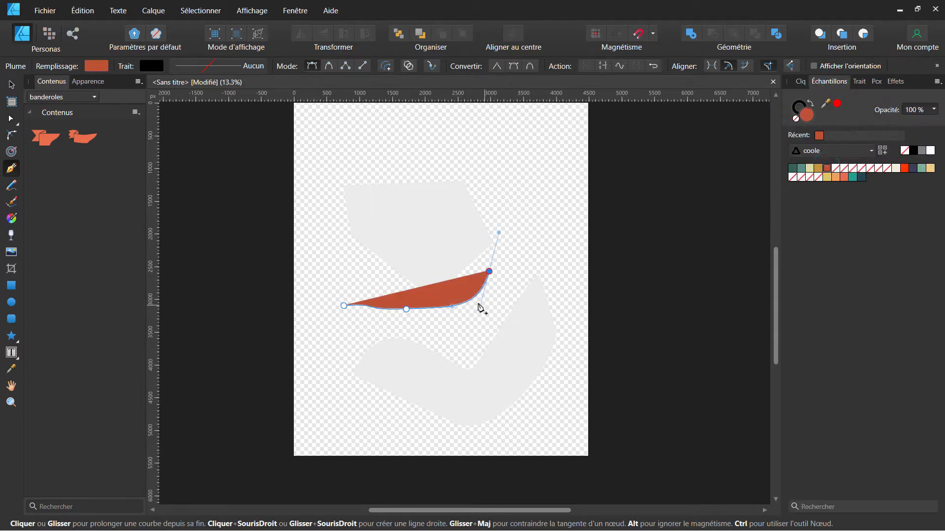
# Continue the brick-red curve into a closed C-like shape, and start a second smooth curve below it
pyautogui.moveTo(435, 243); pyautogui.dragTo(348, 206)
pyautogui.moveTo(380, 174); pyautogui.dragTo(389, 123)
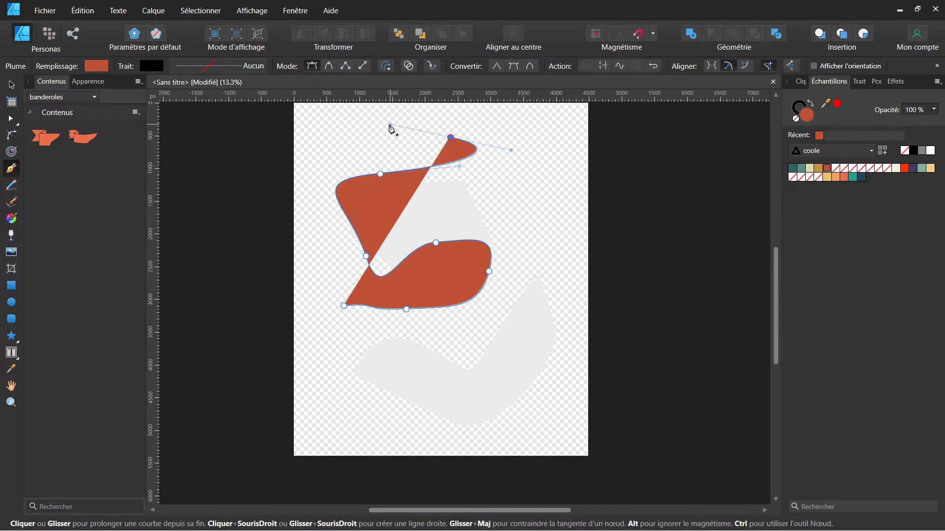
pyautogui.moveTo(327, 152); pyautogui.dragTo(314, 178)
pyautogui.moveTo(309, 232); pyautogui.dragTo(322, 262)
pyautogui.moveTo(344, 306); pyautogui.dragTo(359, 311)
pyautogui.moveTo(337, 383); pyautogui.dragTo(369, 360)
pyautogui.moveTo(438, 354); pyautogui.dragTo(417, 431)
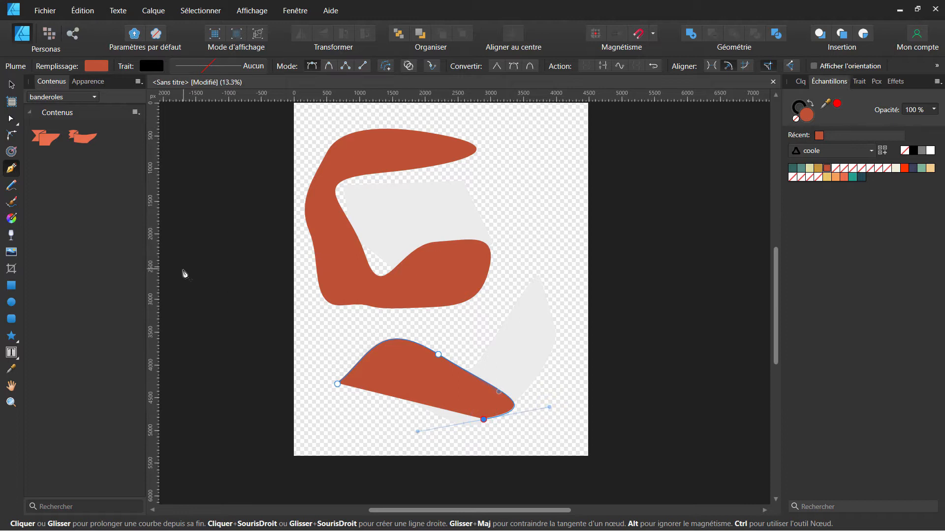
# Select all the Pen-drawn curves on the page and delete them
pyautogui.click(10, 87)
pyautogui.moveTo(253, 112); pyautogui.dragTo(696, 471)
pyautogui.press('Delete')
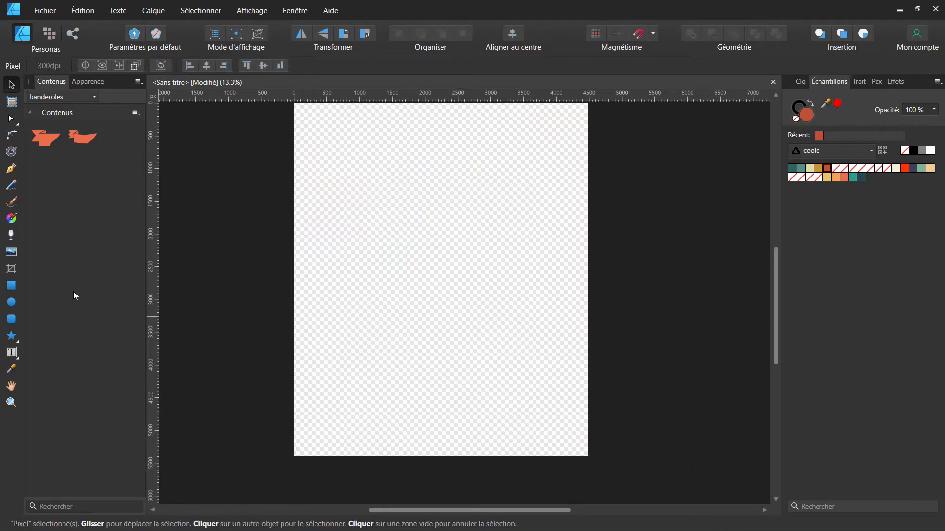
# Draw several freehand strokes with the Pencil tool, ending with a U-shaped one near the page's right side
pyautogui.click(12, 187)
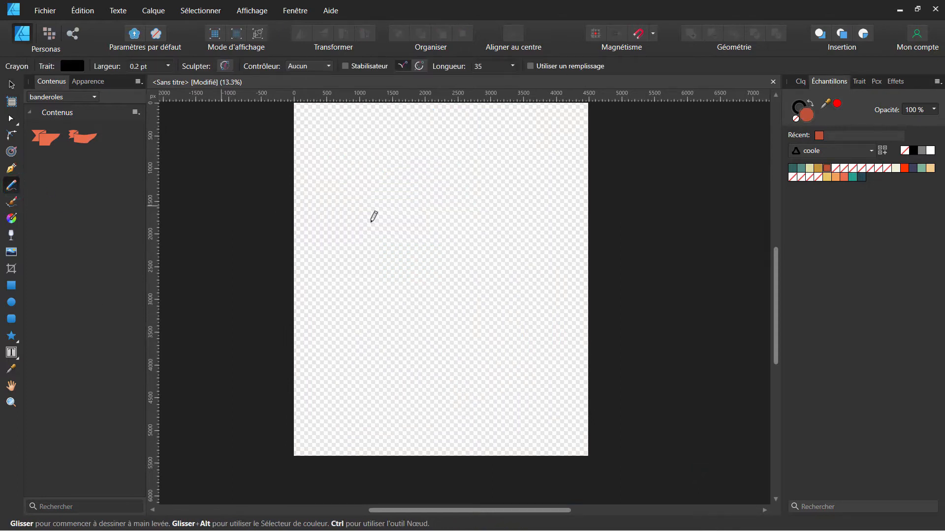
pyautogui.moveTo(460, 226); pyautogui.dragTo(461, 227)
pyautogui.moveTo(410, 284)
pyautogui.mouseDown()
pyautogui.moveTo(460, 263)
pyautogui.moveTo(464, 321)
pyautogui.moveTo(417, 325)
pyautogui.mouseUp()
pyautogui.moveTo(506, 248)
pyautogui.mouseDown()
pyautogui.moveTo(551, 266)
pyautogui.moveTo(531, 242)
pyautogui.mouseUp()
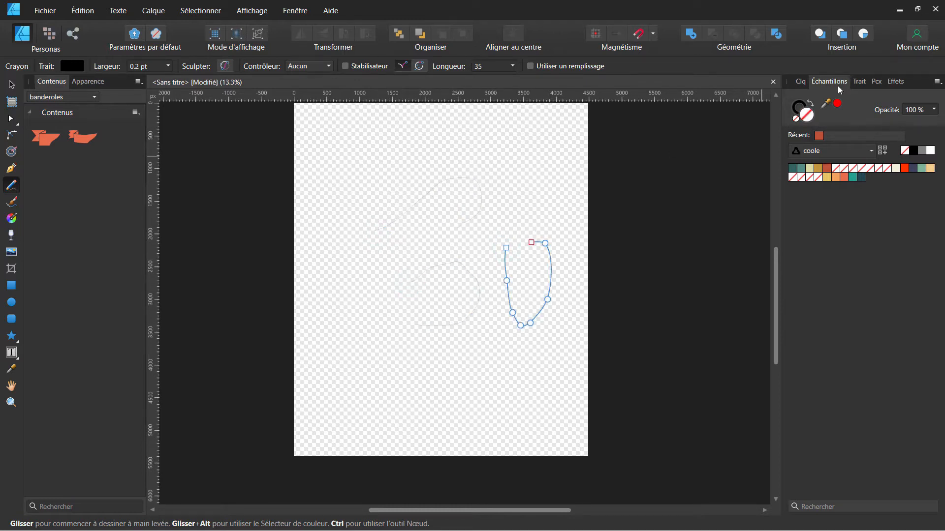
# Set the stroke width to 21.2 pt and draw more freehand Pencil strokes around the middle of the page
pyautogui.click(859, 81)
pyautogui.moveTo(830, 124); pyautogui.dragTo(863, 122)
pyautogui.moveTo(424, 275)
pyautogui.mouseDown()
pyautogui.moveTo(361, 364)
pyautogui.moveTo(437, 327)
pyautogui.moveTo(465, 272)
pyautogui.mouseUp()
pyautogui.moveTo(399, 211); pyautogui.dragTo(451, 231)
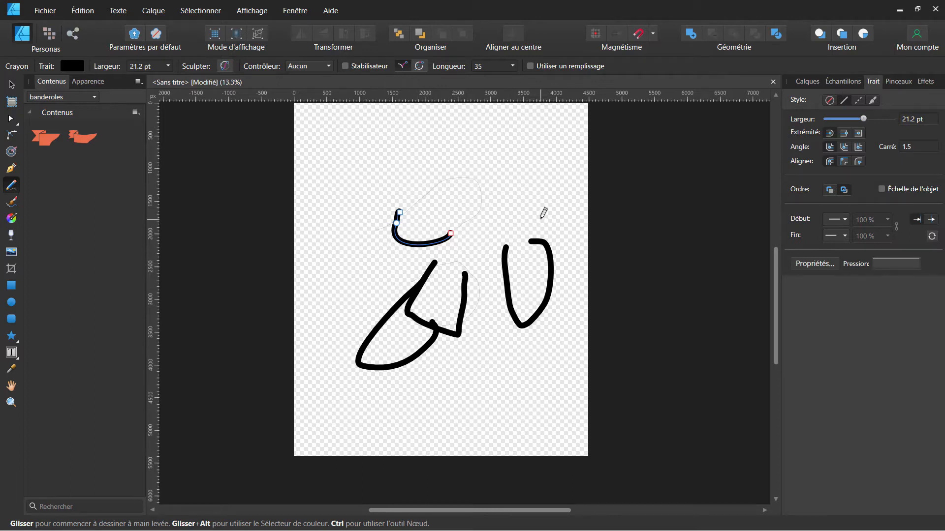
# Apply the 200-size Acryliques brush to the last stroke, then draw an arched stroke and give it the next 128-size brush
pyautogui.click(896, 81)
pyautogui.click(843, 142)
pyautogui.moveTo(439, 195)
pyautogui.mouseDown()
pyautogui.moveTo(477, 186)
pyautogui.moveTo(502, 225)
pyautogui.mouseUp()
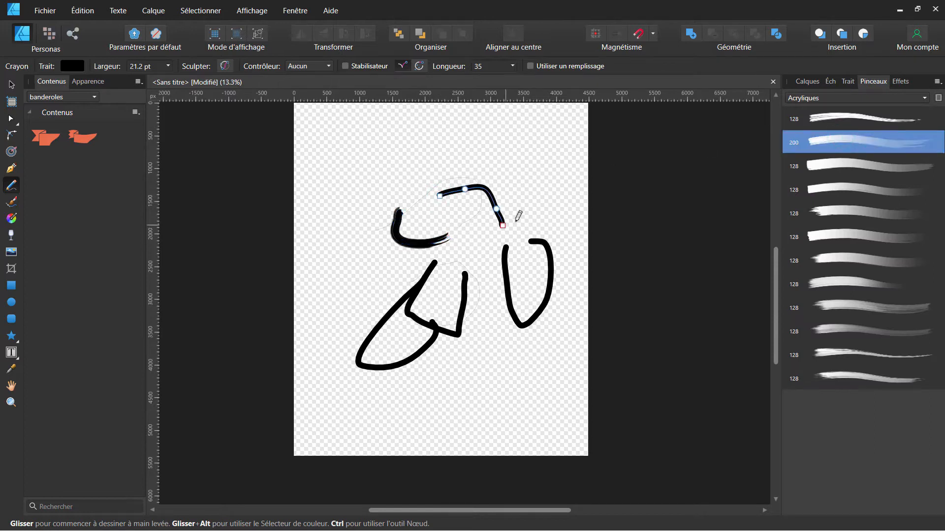
pyautogui.click(855, 166)
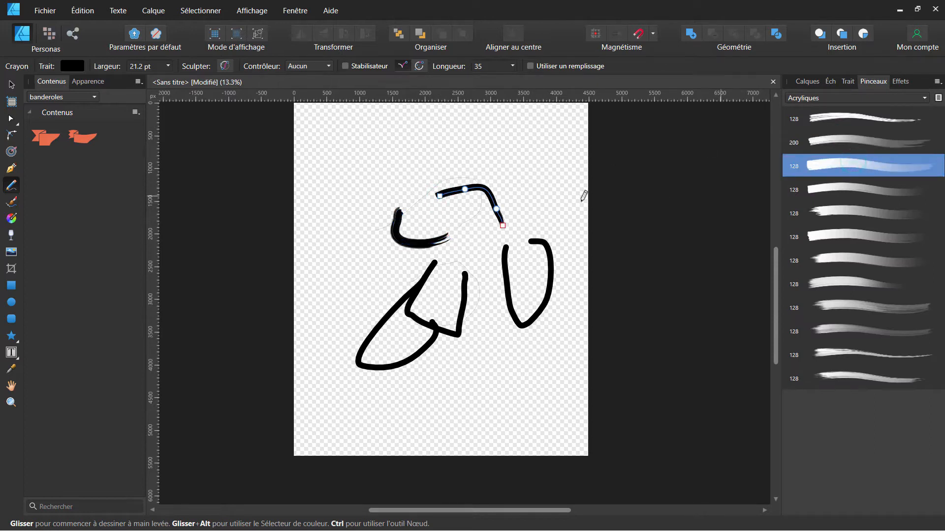
# Apply the second 64-size Frankentoon - Splat Borders brush to the arched stroke, and draw a nearly straight Pencil stroke above it
pyautogui.click(852, 100)
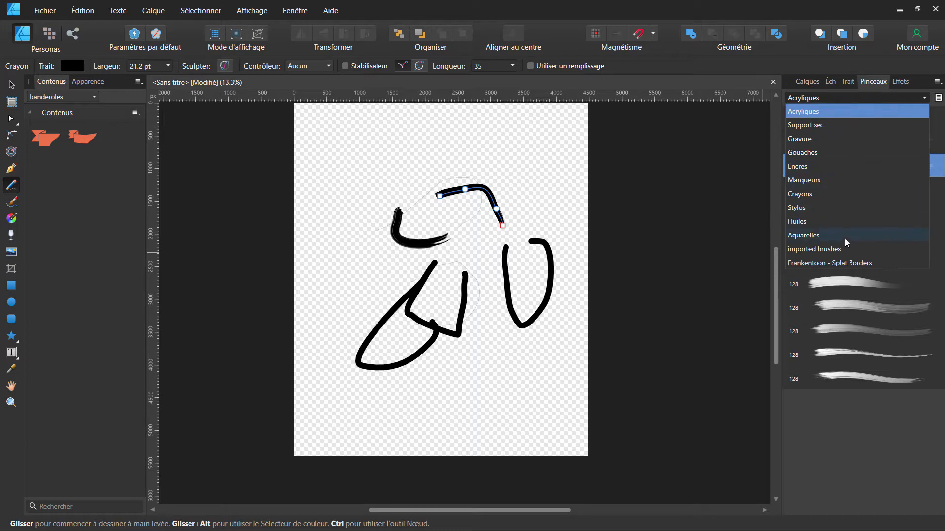
pyautogui.click(844, 262)
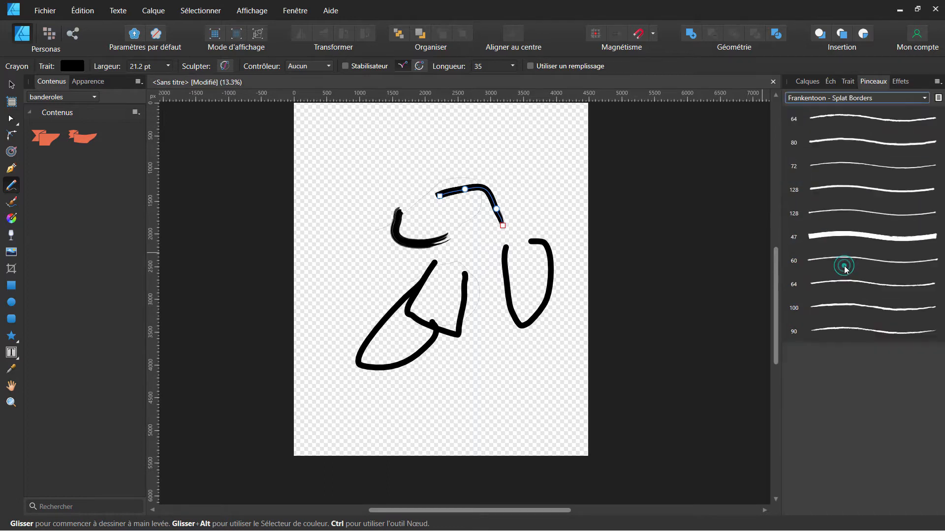
pyautogui.click(866, 283)
pyautogui.moveTo(416, 186); pyautogui.dragTo(521, 175)
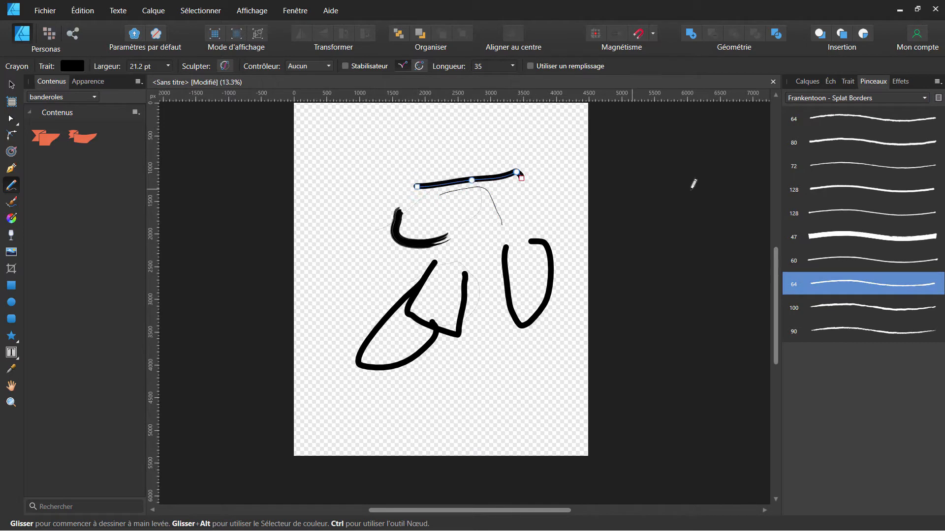
# Apply the ninth Acryliques brush to the nearly straight stroke
pyautogui.click(852, 101)
pyautogui.click(827, 110)
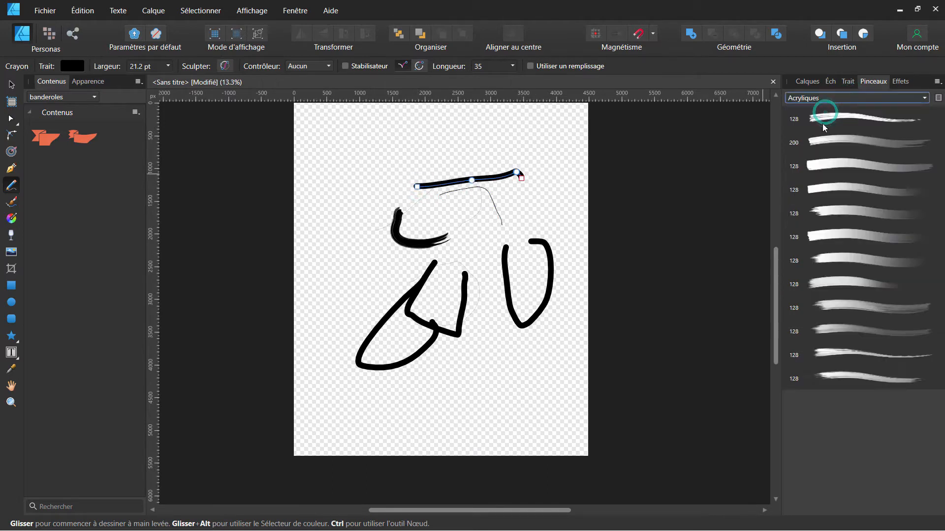
pyautogui.click(867, 310)
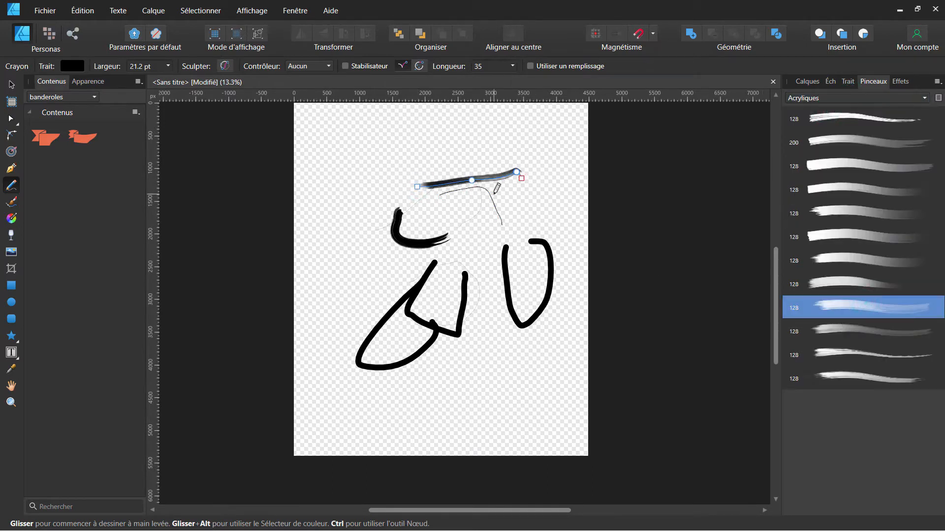
# Paint several curved strokes on the upper left of the page with the Vector Brush tool at 128 px width
pyautogui.click(11, 202)
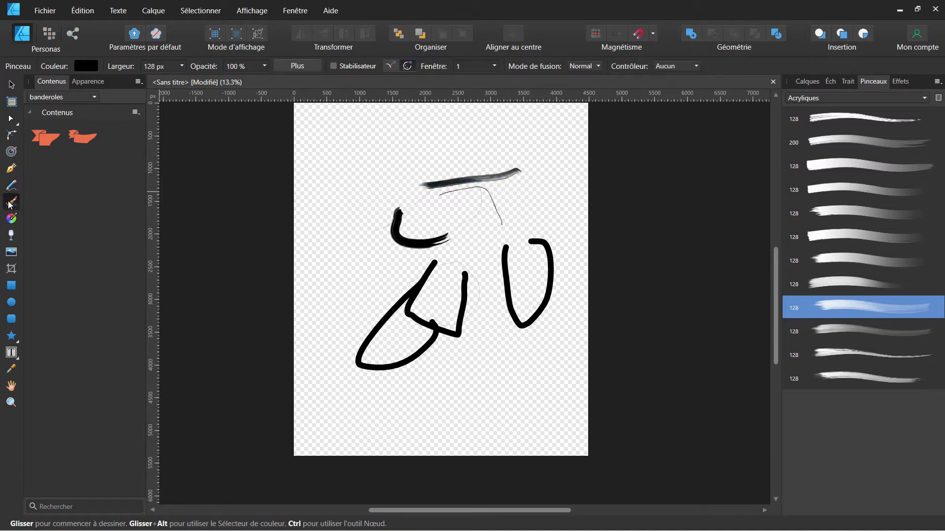
pyautogui.moveTo(322, 189)
pyautogui.mouseDown()
pyautogui.moveTo(372, 150)
pyautogui.moveTo(410, 157)
pyautogui.moveTo(417, 175)
pyautogui.mouseUp()
pyautogui.moveTo(360, 210)
pyautogui.mouseDown()
pyautogui.moveTo(336, 258)
pyautogui.moveTo(379, 277)
pyautogui.mouseUp()
pyautogui.moveTo(376, 190)
pyautogui.mouseDown()
pyautogui.moveTo(431, 161)
pyautogui.moveTo(460, 158)
pyautogui.mouseUp()
pyautogui.moveTo(396, 172); pyautogui.dragTo(491, 212)
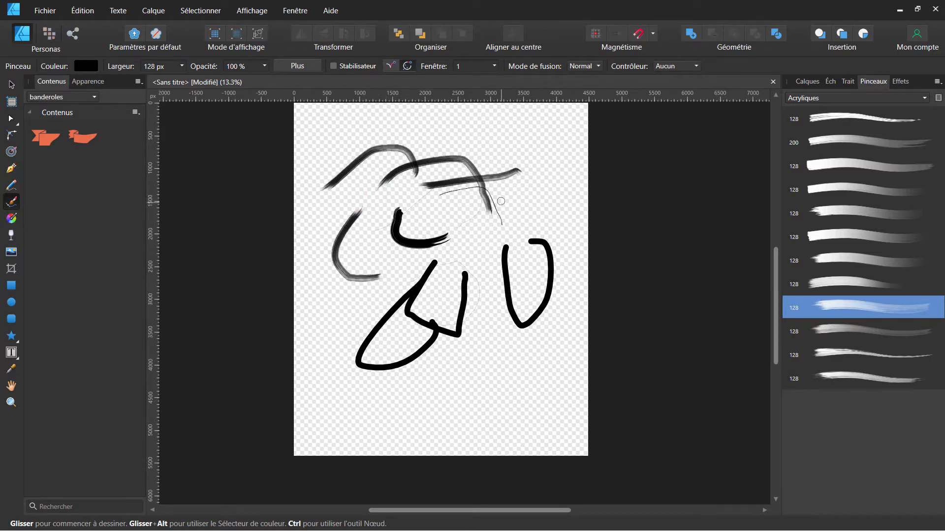
# Draw a horizontal line, a short vertical line and a loop with the Pencil tool, and apply the eighth Acryliques brush to the loop
pyautogui.click(15, 188)
pyautogui.moveTo(386, 386); pyautogui.dragTo(553, 384)
pyautogui.moveTo(534, 346)
pyautogui.mouseDown()
pyautogui.moveTo(534, 365)
pyautogui.moveTo(495, 400)
pyautogui.moveTo(460, 367)
pyautogui.moveTo(463, 379)
pyautogui.mouseUp()
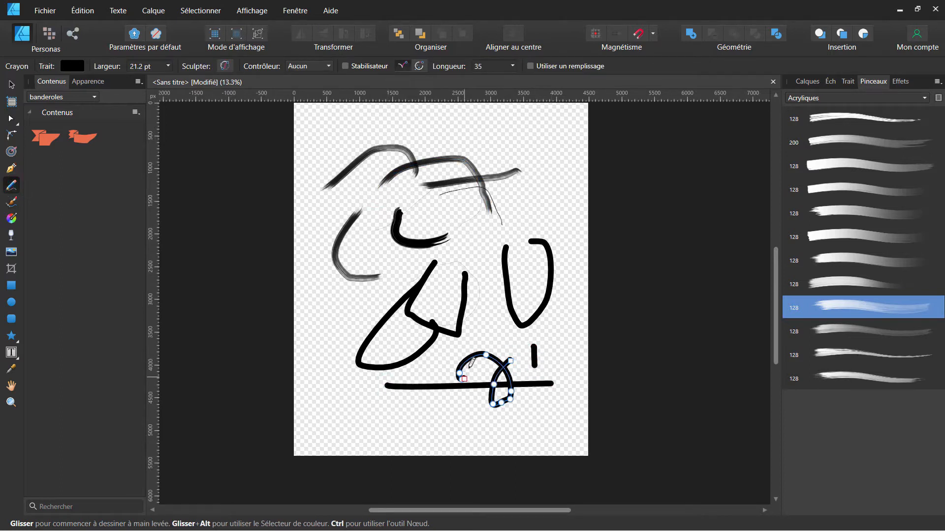
pyautogui.click(831, 286)
# Draw further freehand Pencil strokes on the right half of the page, from the middle up to its upper edge
pyautogui.moveTo(470, 341)
pyautogui.mouseDown()
pyautogui.moveTo(513, 275)
pyautogui.moveTo(529, 272)
pyautogui.mouseUp()
pyautogui.moveTo(528, 228); pyautogui.dragTo(572, 171)
pyautogui.moveTo(580, 254); pyautogui.dragTo(559, 276)
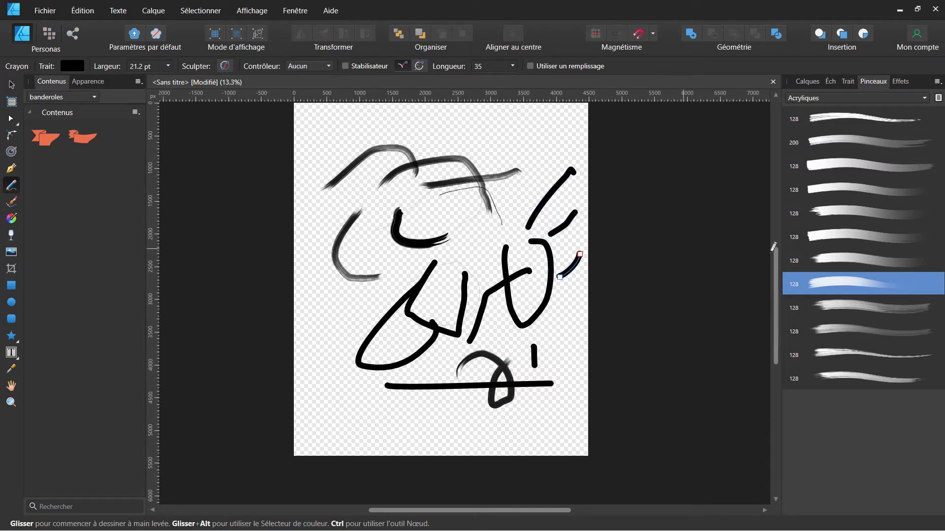
# Paint a curved stroke at the top of the page with the Vector Brush tool and the sixth Acryliques brush
pyautogui.click(11, 203)
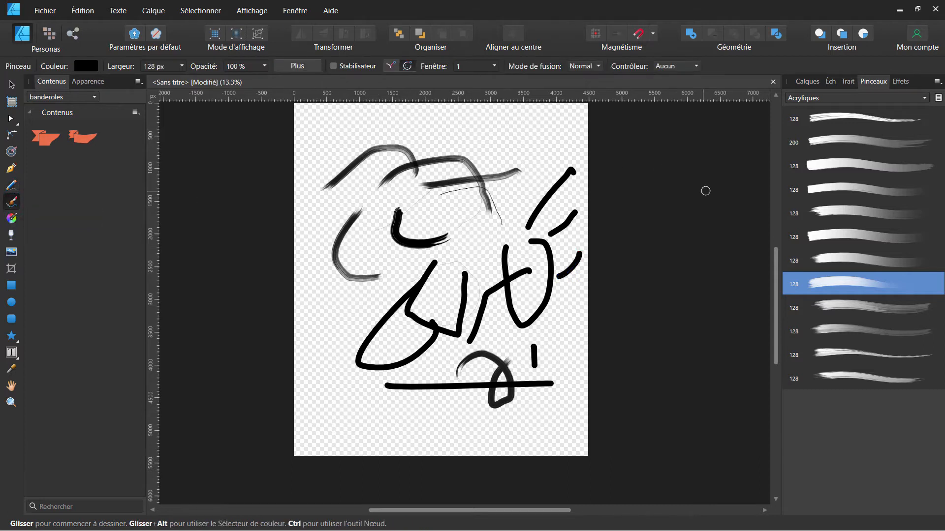
pyautogui.click(852, 240)
pyautogui.moveTo(396, 123); pyautogui.dragTo(462, 166)
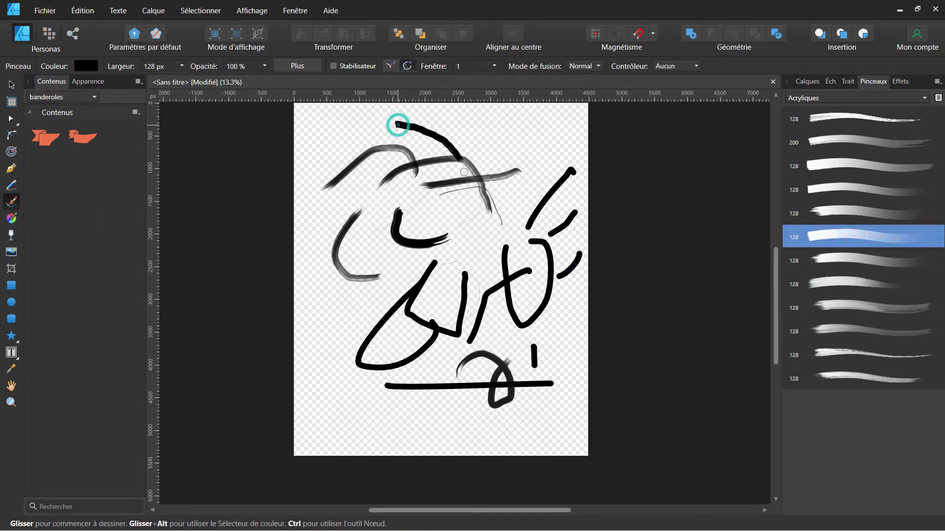
# Paint four more strokes across the upper half of the page with the sixth Acryliques brush
pyautogui.moveTo(454, 224); pyautogui.dragTo(492, 243)
pyautogui.moveTo(521, 165); pyautogui.dragTo(486, 222)
pyautogui.moveTo(501, 136); pyautogui.dragTo(445, 178)
pyautogui.moveTo(533, 144); pyautogui.dragTo(561, 135)
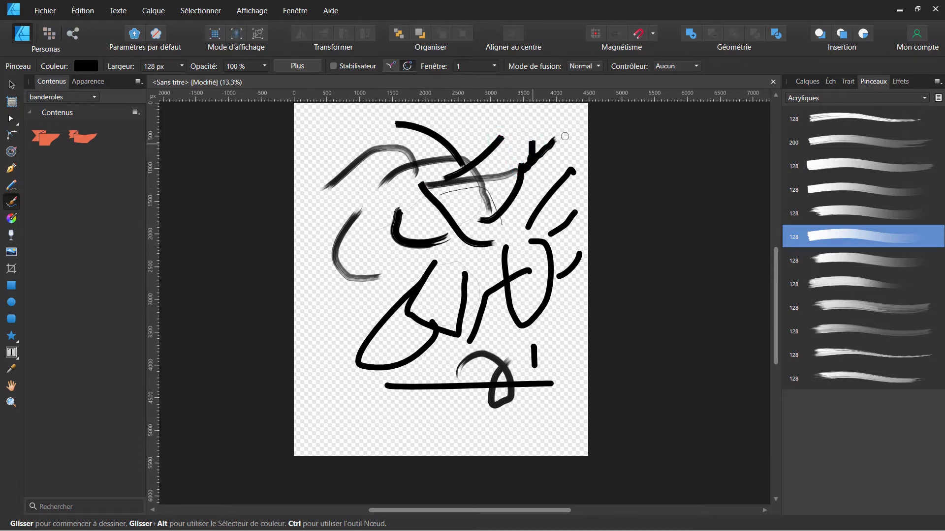
# Paint three strokes and a short dab on the lower left of the page with the first Acryliques brush
pyautogui.click(866, 119)
pyautogui.moveTo(321, 312); pyautogui.dragTo(398, 287)
pyautogui.moveTo(317, 346); pyautogui.dragTo(360, 339)
pyautogui.moveTo(321, 388); pyautogui.dragTo(378, 394)
pyautogui.moveTo(439, 396); pyautogui.dragTo(449, 397)
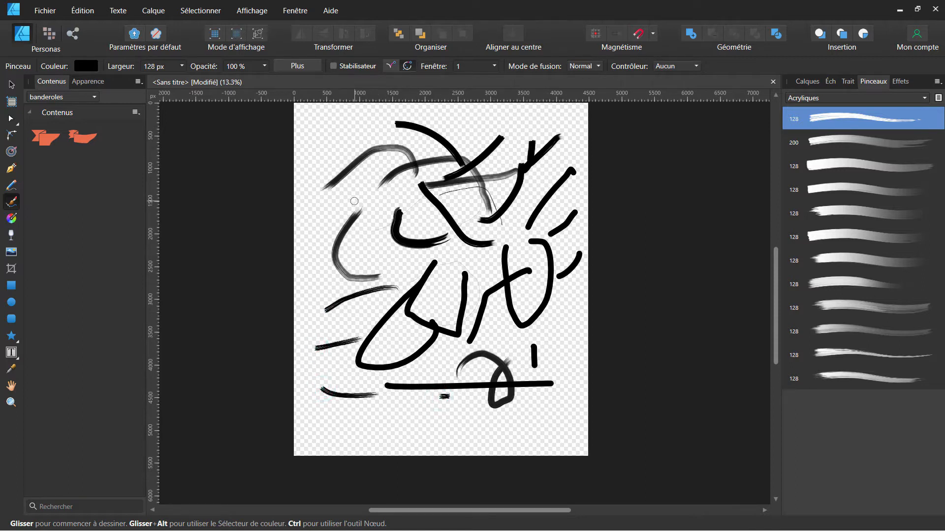
# Enable the stroke stabilizer and paint a hooked stroke and a long vertical stroke on the upper left of the page
pyautogui.click(335, 67)
pyautogui.moveTo(338, 131)
pyautogui.mouseDown()
pyautogui.moveTo(312, 198)
pyautogui.moveTo(363, 193)
pyautogui.mouseUp()
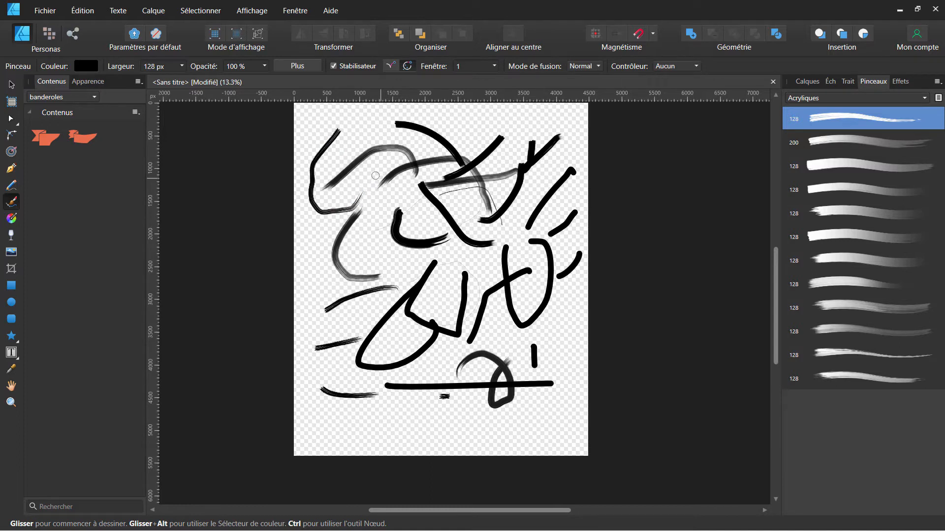
pyautogui.moveTo(364, 123); pyautogui.dragTo(379, 230)
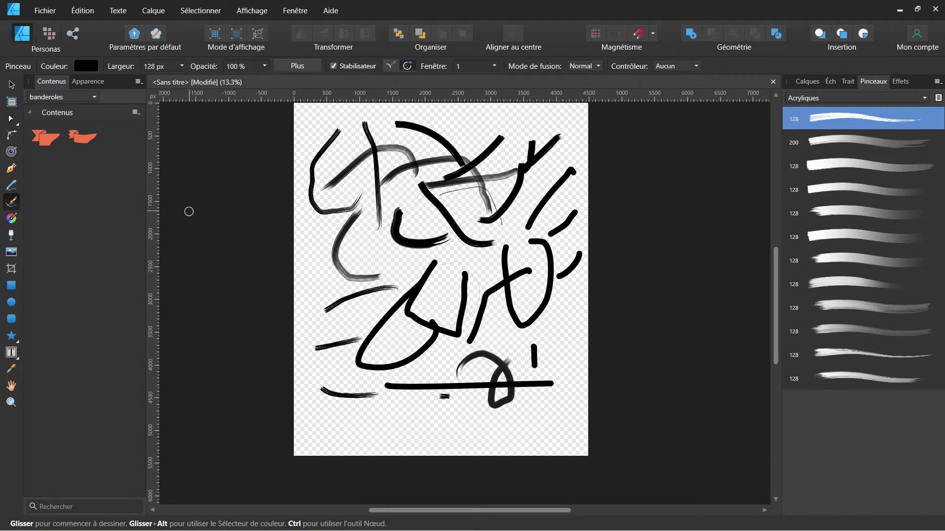
# Select and delete all the brush and pencil strokes, including the remaining vertical stroke, to empty the page
pyautogui.click(10, 83)
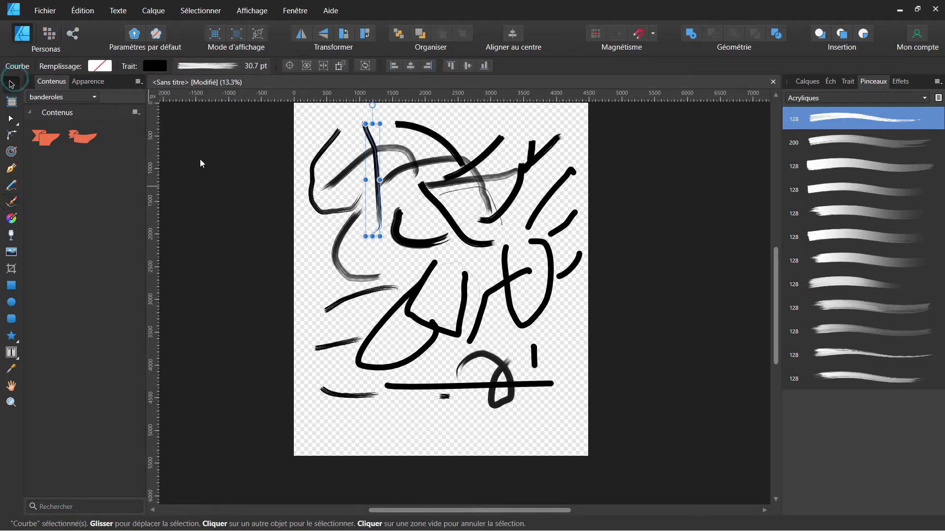
pyautogui.click(251, 124)
pyautogui.moveTo(250, 124)
pyautogui.mouseDown()
pyautogui.moveTo(731, 492)
pyautogui.moveTo(725, 477)
pyautogui.mouseUp()
pyautogui.press('Delete')
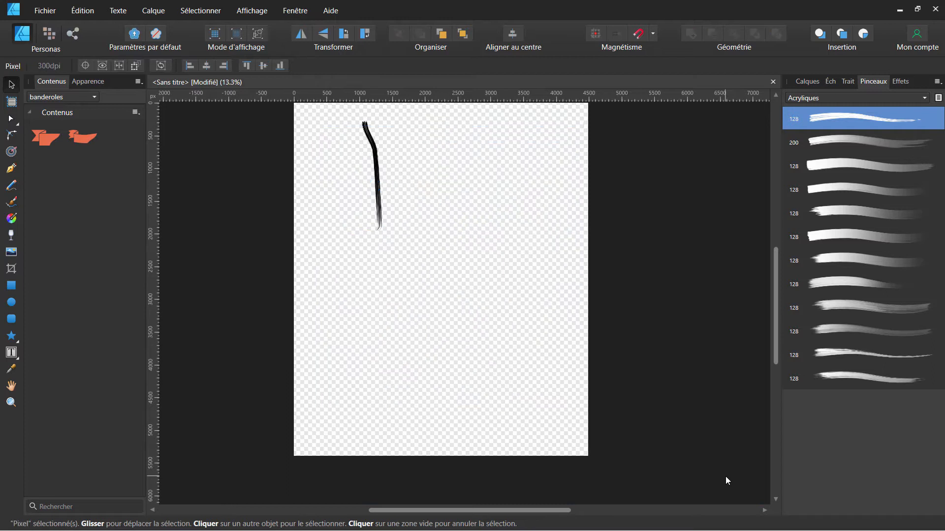
pyautogui.click(366, 165)
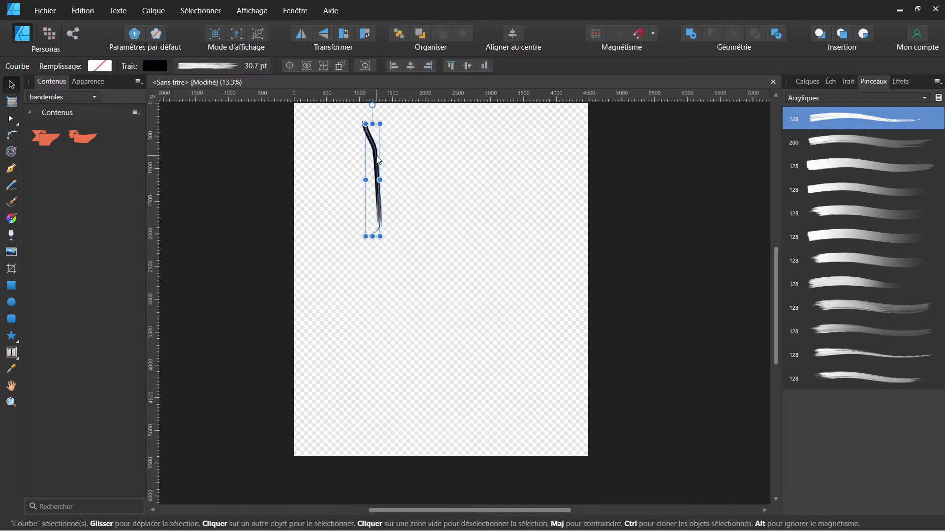
pyautogui.press('Delete')
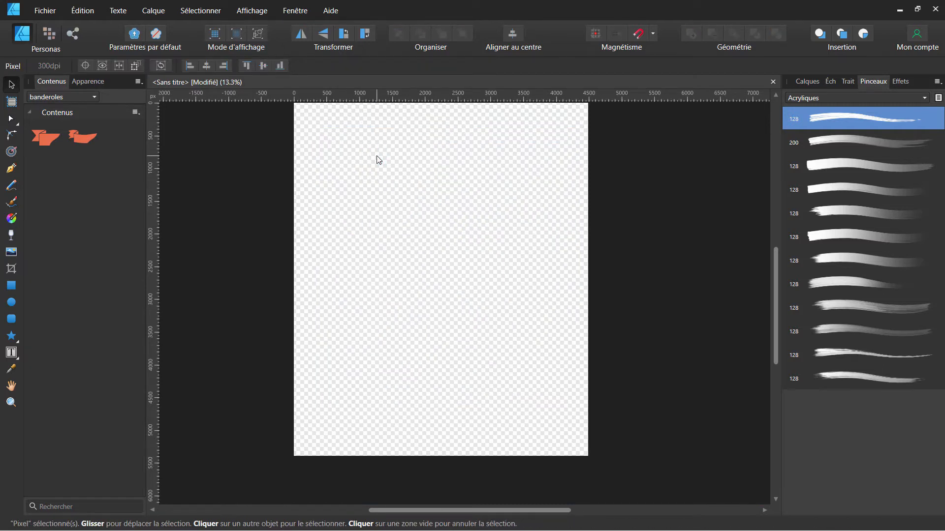
# Draw a rectangle about 2711 by 1509 px in the upper half of the page and give it a short linear gradient fill
pyautogui.click(11, 285)
pyautogui.moveTo(320, 178); pyautogui.dragTo(499, 279)
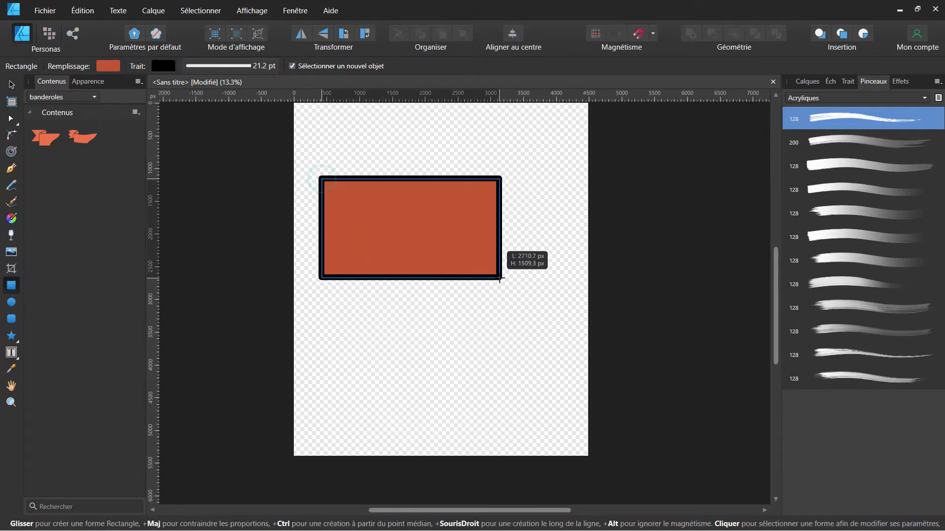
pyautogui.click(11, 218)
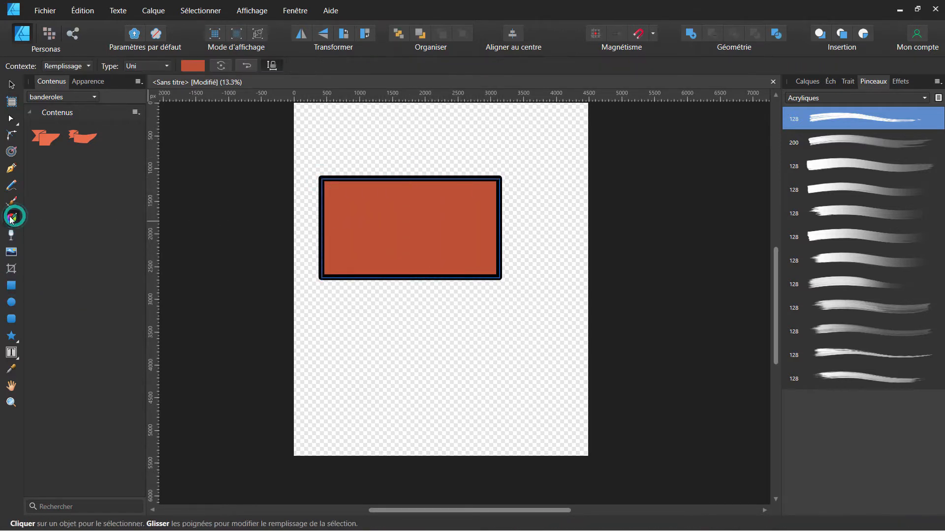
pyautogui.moveTo(398, 212); pyautogui.dragTo(445, 221)
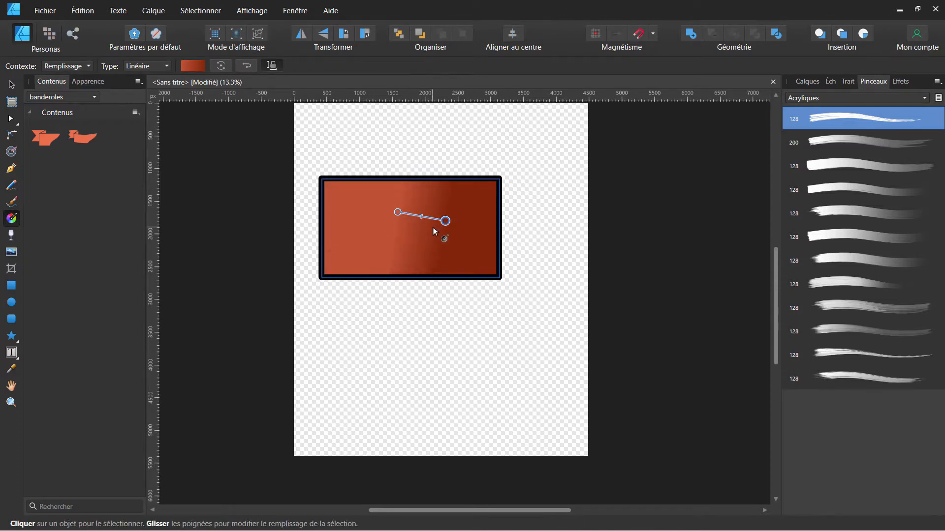
# Add a middle stop to the rectangle's gradient, colour it yellow from the coole palette and pull the end stop inward
pyautogui.scroll(1, 433, 227)
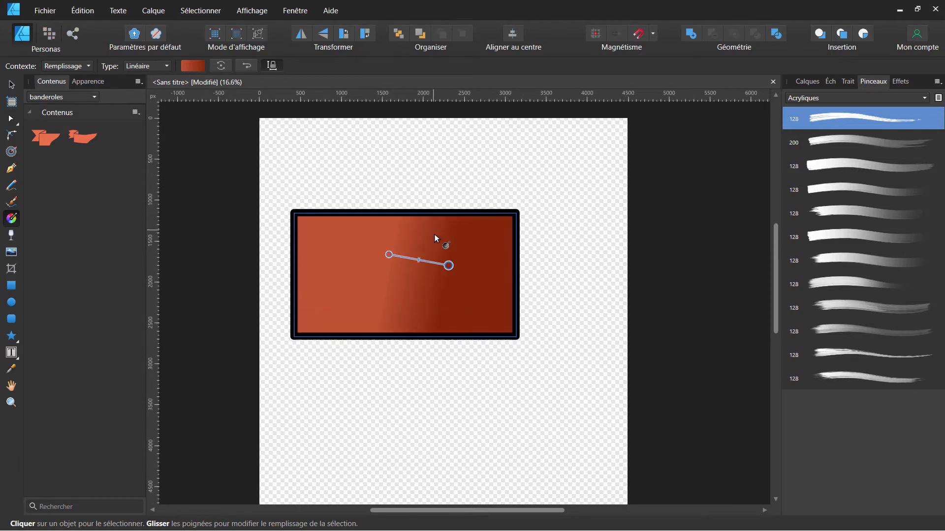
pyautogui.click(430, 262)
pyautogui.click(834, 83)
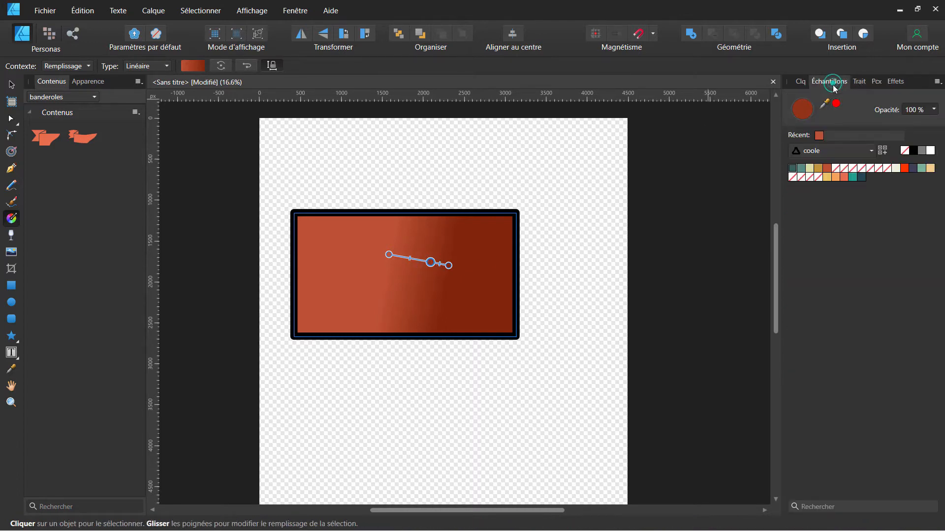
pyautogui.click(826, 179)
pyautogui.moveTo(452, 265)
pyautogui.mouseDown()
pyautogui.moveTo(535, 266)
pyautogui.moveTo(439, 262)
pyautogui.mouseUp()
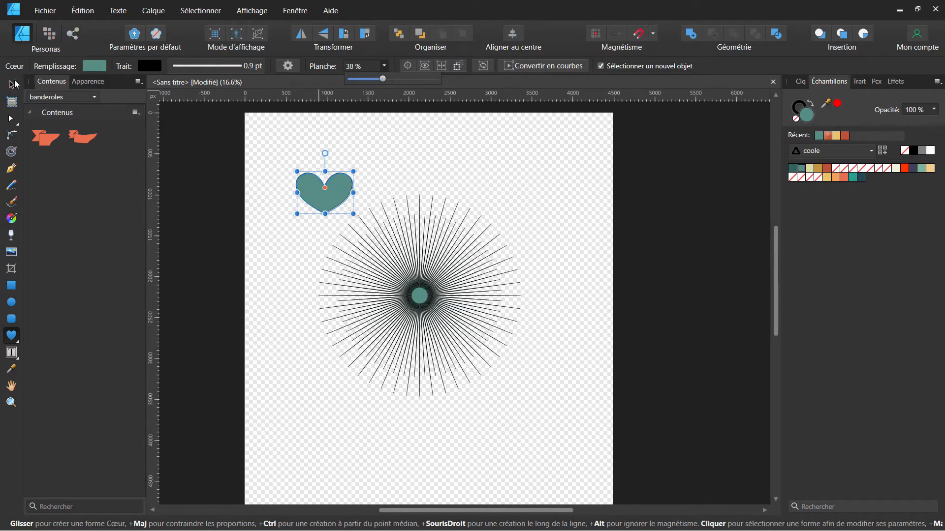
# Select the heart and the starburst shape together and delete them from the page
pyautogui.click(15, 85)
pyautogui.moveTo(244, 144); pyautogui.dragTo(618, 467)
pyautogui.press('Delete')
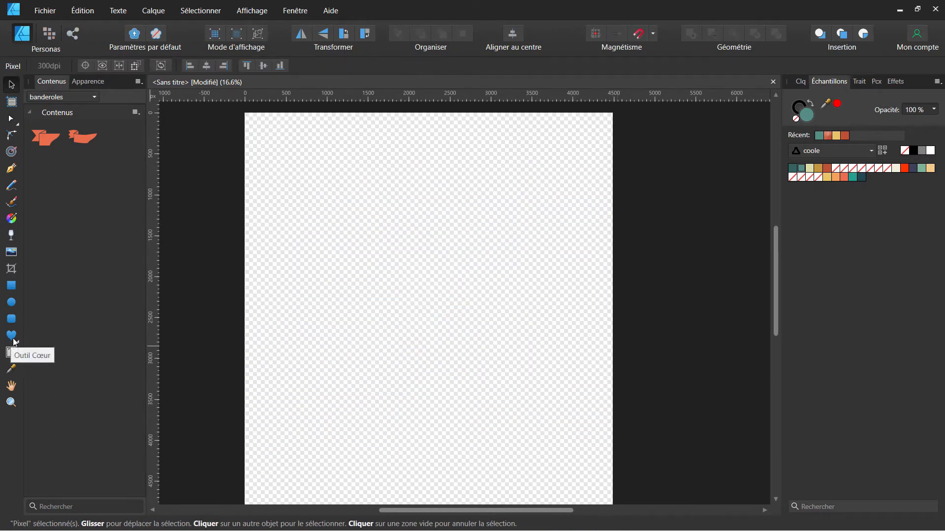
# Draw a large circle in the upper middle of the page and place a smaller heart centred inside it
pyautogui.click(11, 302)
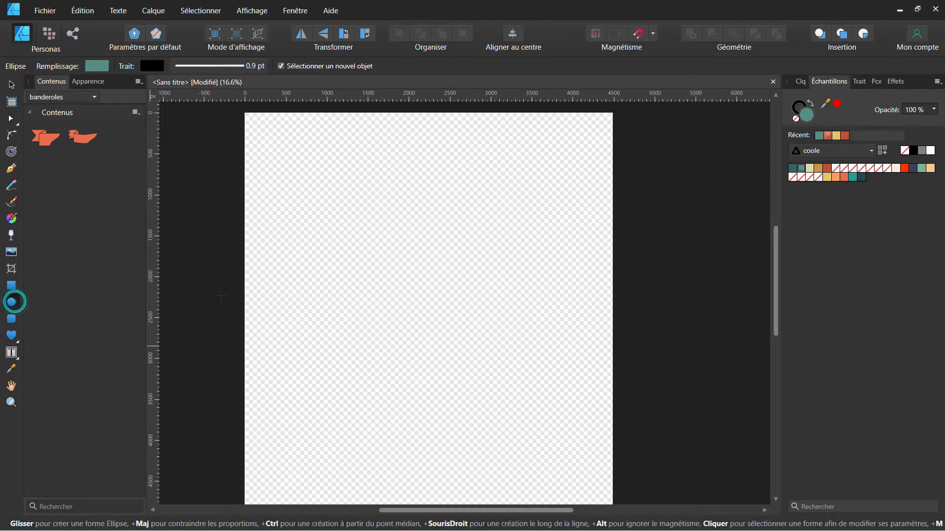
pyautogui.moveTo(353, 203); pyautogui.dragTo(522, 372)
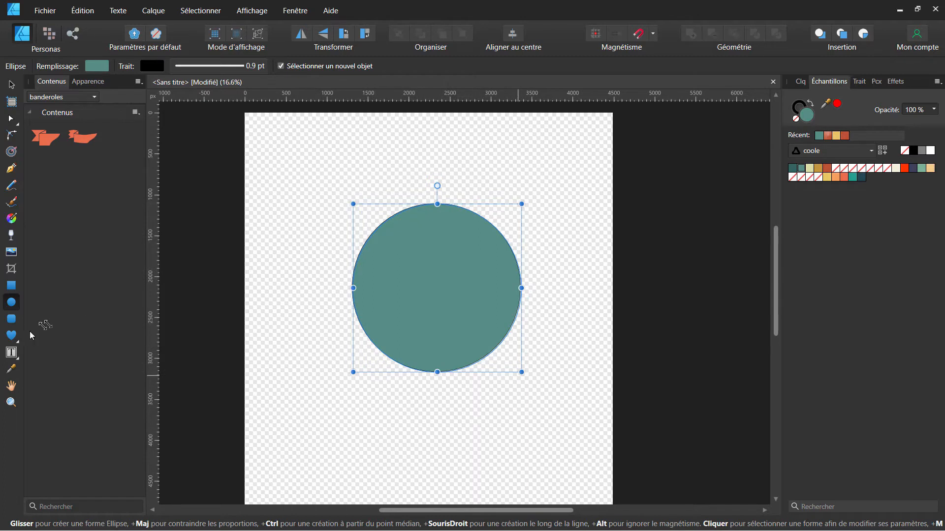
pyautogui.click(12, 335)
pyautogui.moveTo(392, 241); pyautogui.dragTo(485, 331)
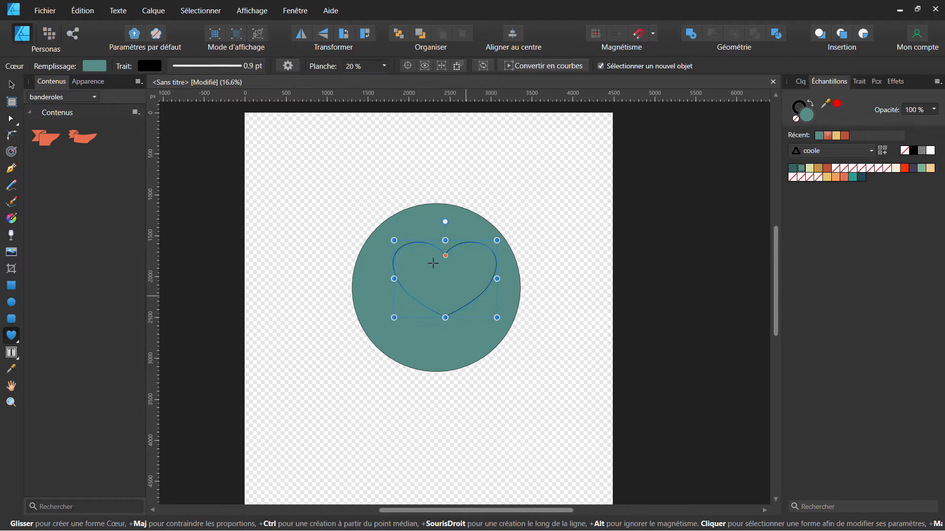
pyautogui.click(12, 84)
pyautogui.moveTo(431, 279); pyautogui.dragTo(424, 291)
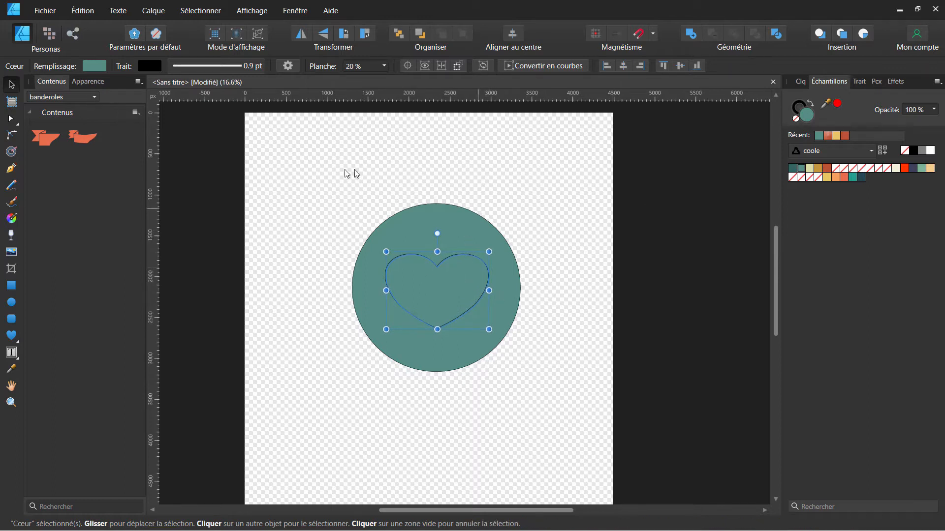
# Subtract the heart from the circle to leave a heart-shaped cutout, and deselect the result
pyautogui.moveTo(321, 175); pyautogui.dragTo(566, 421)
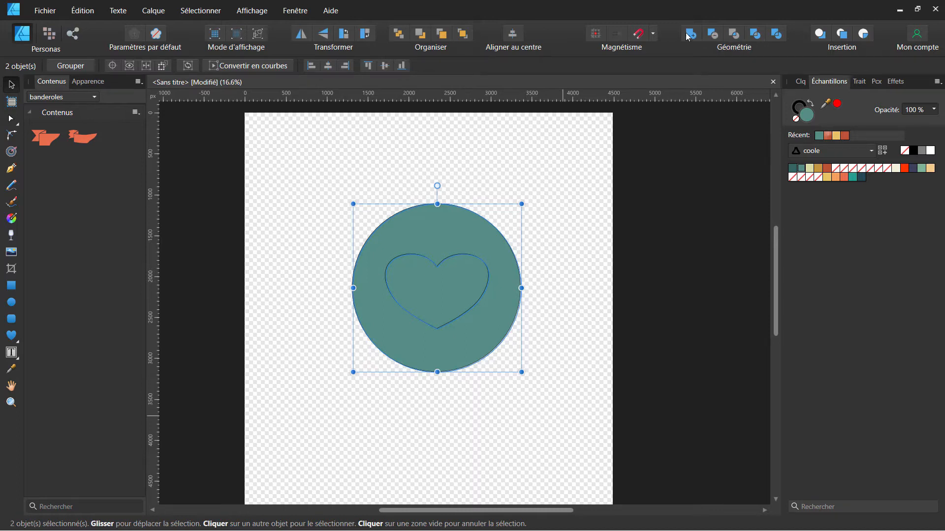
pyautogui.click(713, 34)
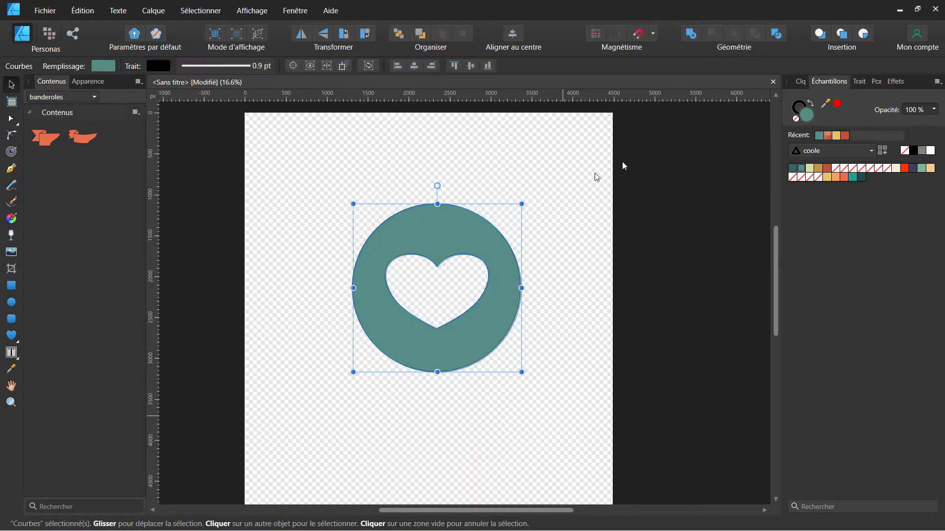
pyautogui.click(566, 196)
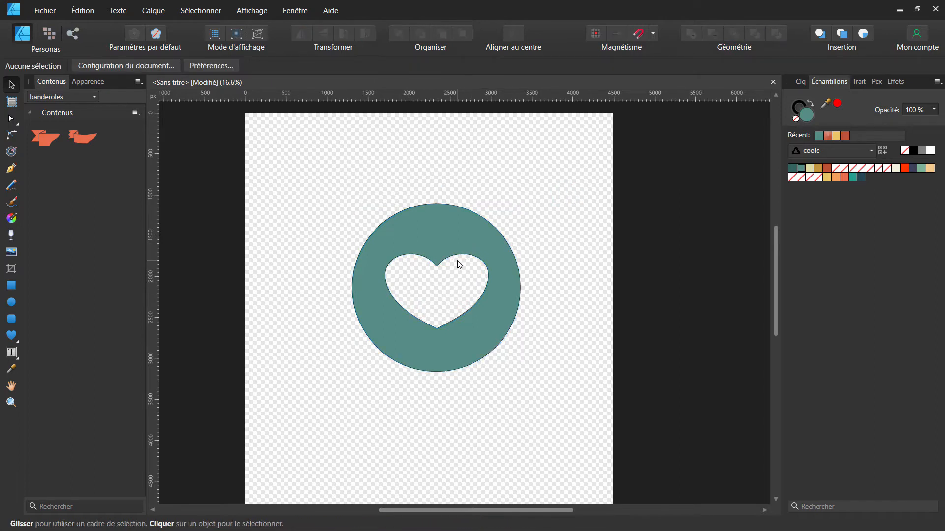
# Move the circle with the heart cutout toward the left edge of the page
pyautogui.click(479, 254)
pyautogui.click(448, 232)
pyautogui.moveTo(411, 235); pyautogui.dragTo(335, 235)
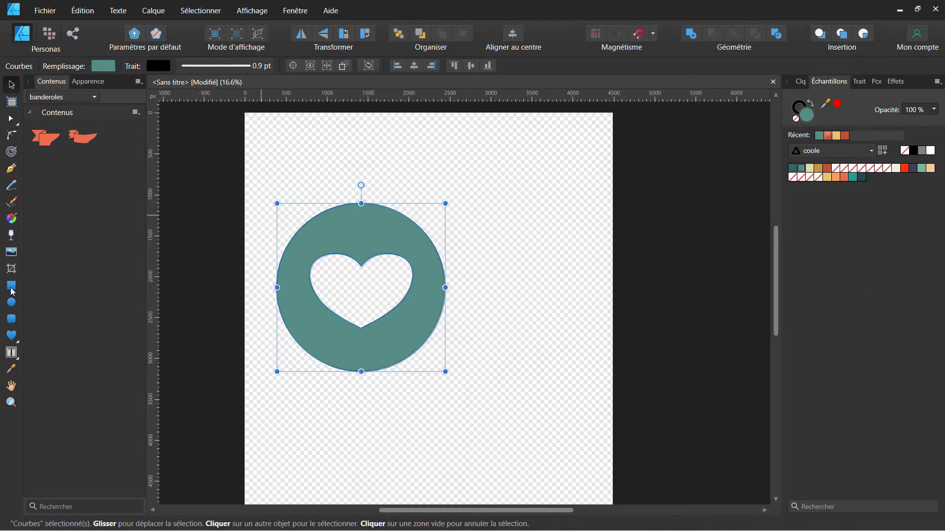
# Draw a large rectangle overlapping the upper right of the circle and fill it with the recent brick-red colour
pyautogui.press('m')
pyautogui.moveTo(358, 148); pyautogui.dragTo(590, 298)
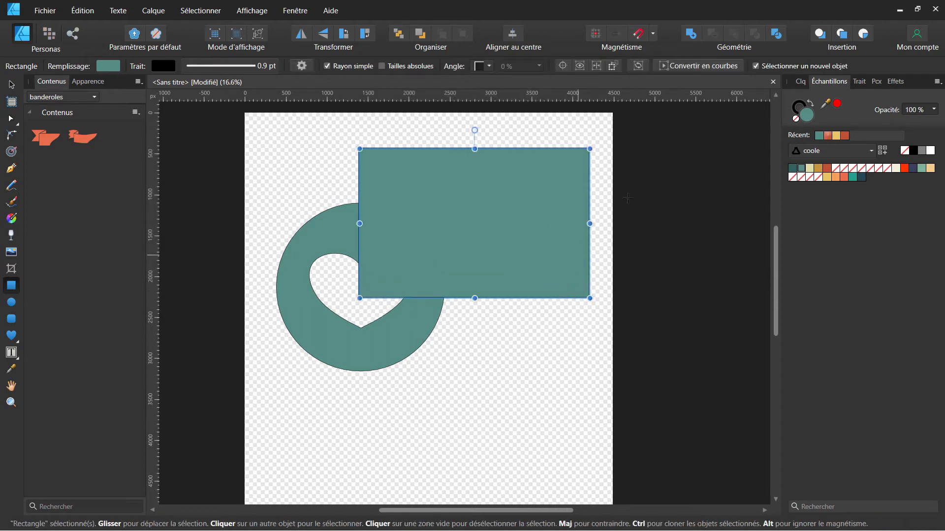
pyautogui.click(846, 137)
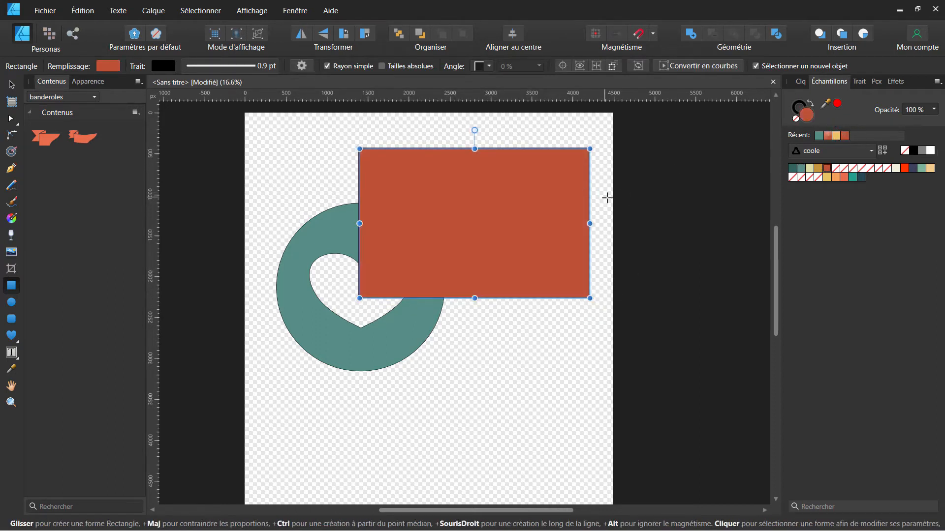
pyautogui.moveTo(272, 127); pyautogui.dragTo(376, 286)
pyautogui.moveTo(295, 223); pyautogui.dragTo(295, 221)
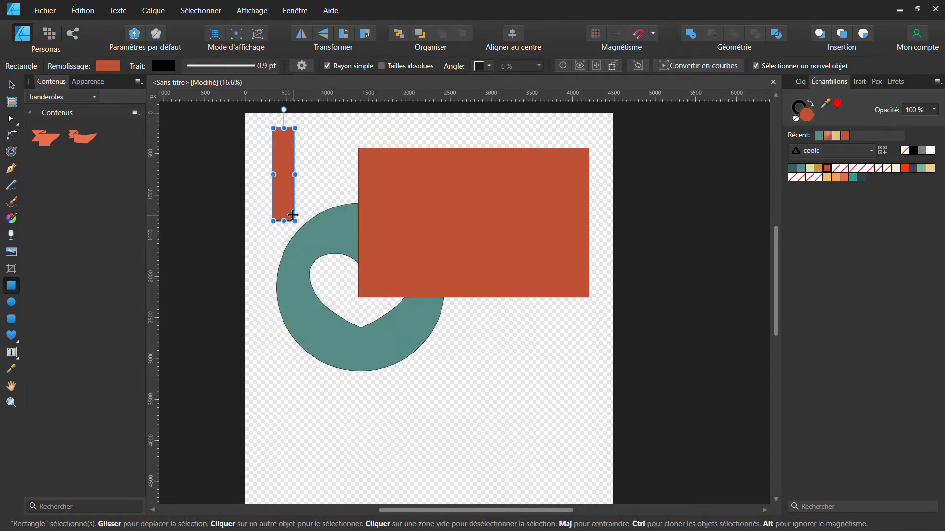
pyautogui.hotkey('ctrl', 'z')
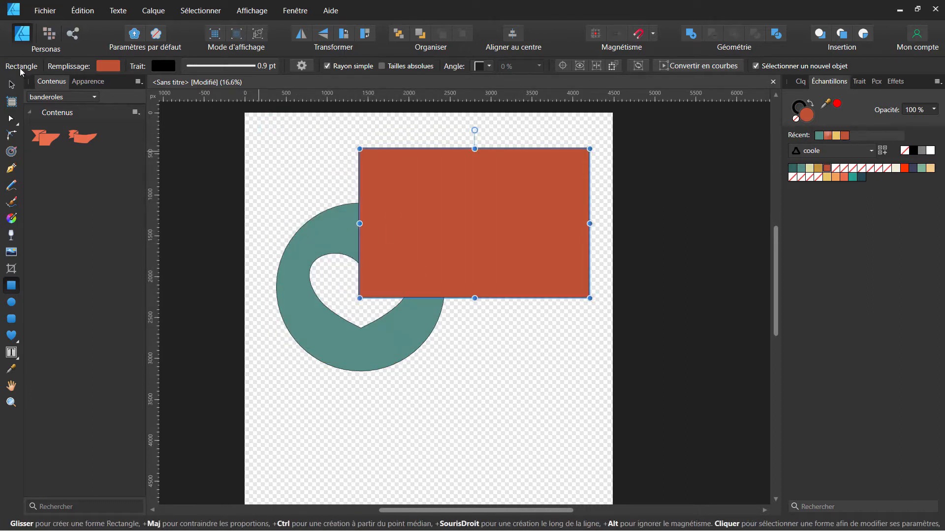
# Merge the circle and the rectangle into one shape with the Add operation and shift it slightly down
pyautogui.click(11, 86)
pyautogui.moveTo(257, 121); pyautogui.dragTo(639, 391)
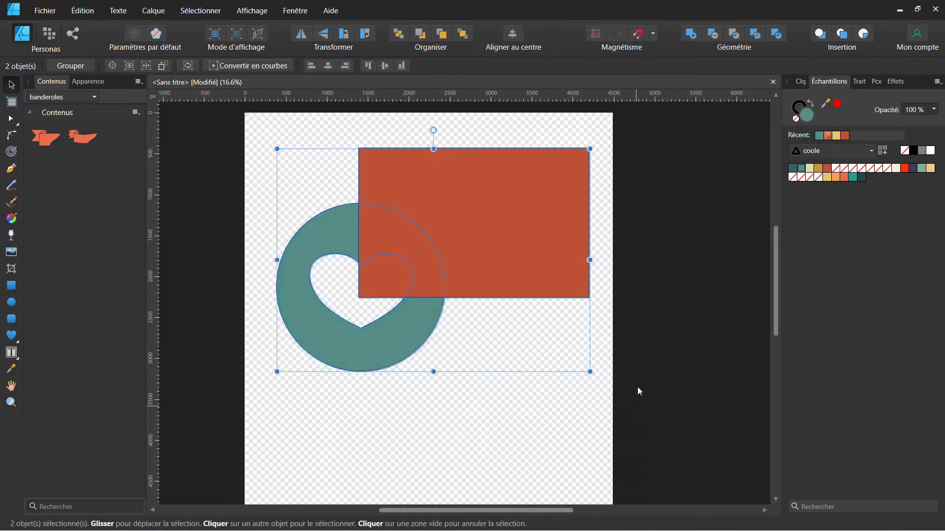
pyautogui.click(699, 36)
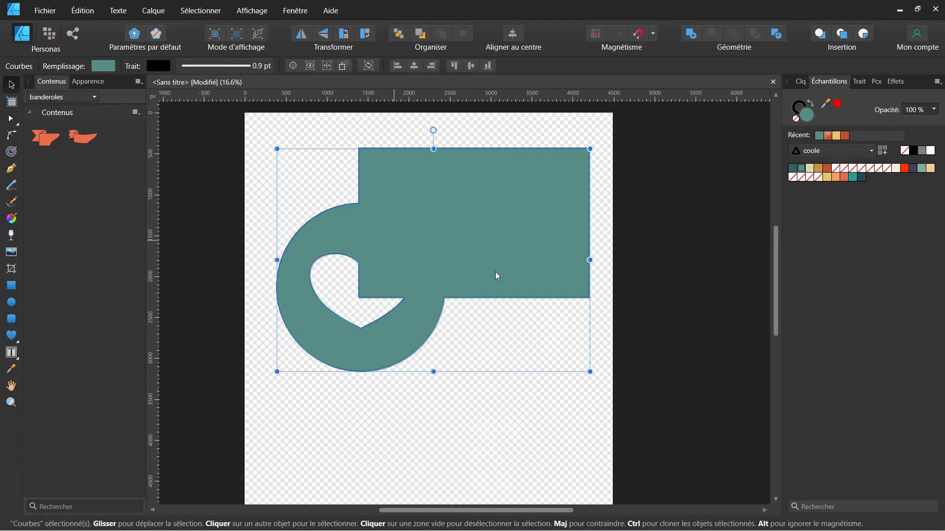
pyautogui.moveTo(424, 241); pyautogui.dragTo(443, 253)
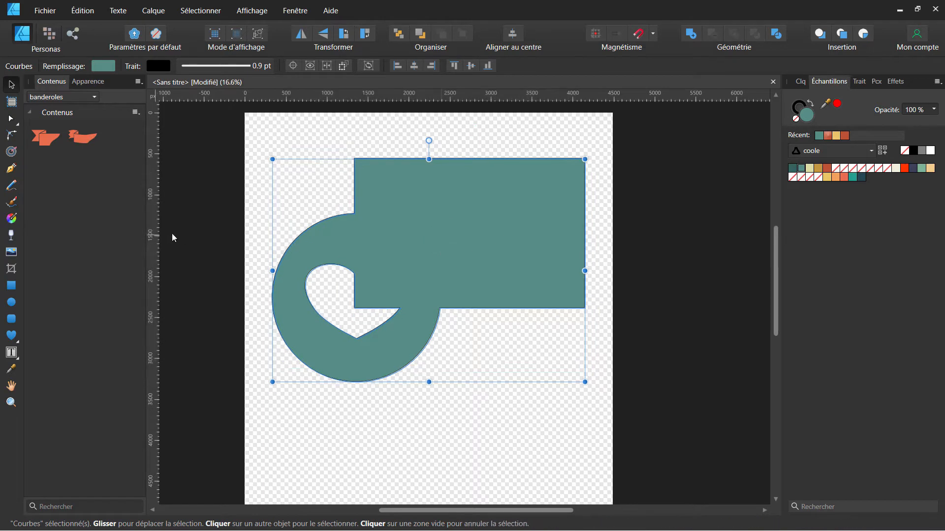
# Draw a brick-red circle over the merged shape's lower part and intersect the two shapes
pyautogui.press('m')
pyautogui.moveTo(549, 425); pyautogui.dragTo(364, 283)
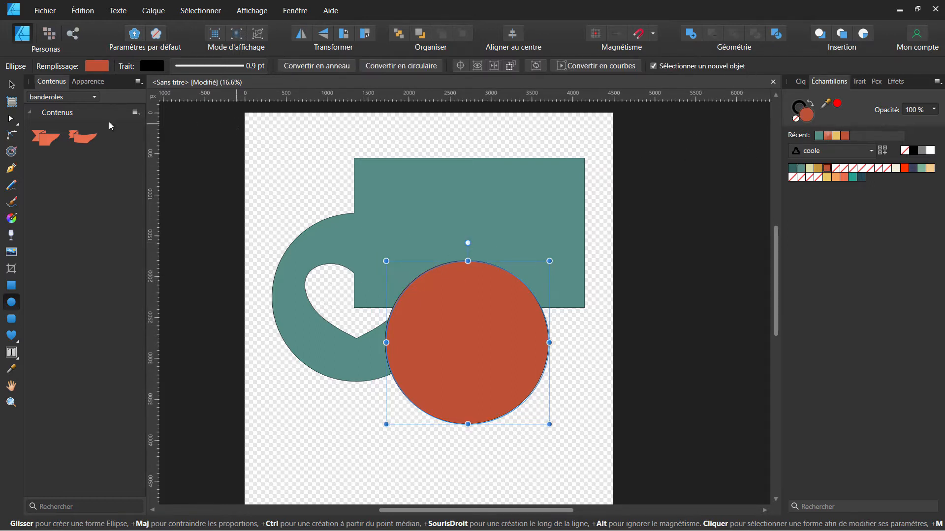
pyautogui.click(11, 85)
pyautogui.moveTo(229, 130); pyautogui.dragTo(633, 457)
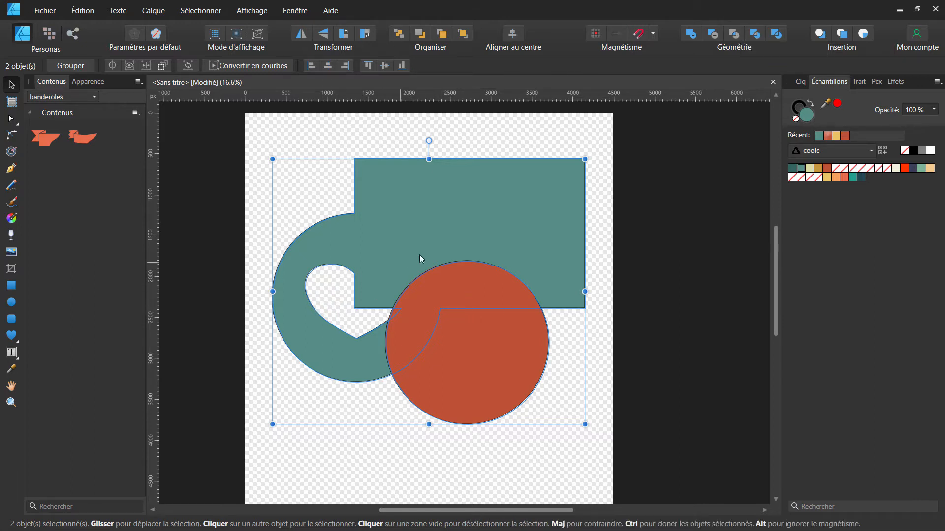
pyautogui.click(736, 34)
# Move the intersected shape up the page and delete it
pyautogui.moveTo(460, 318); pyautogui.dragTo(445, 226)
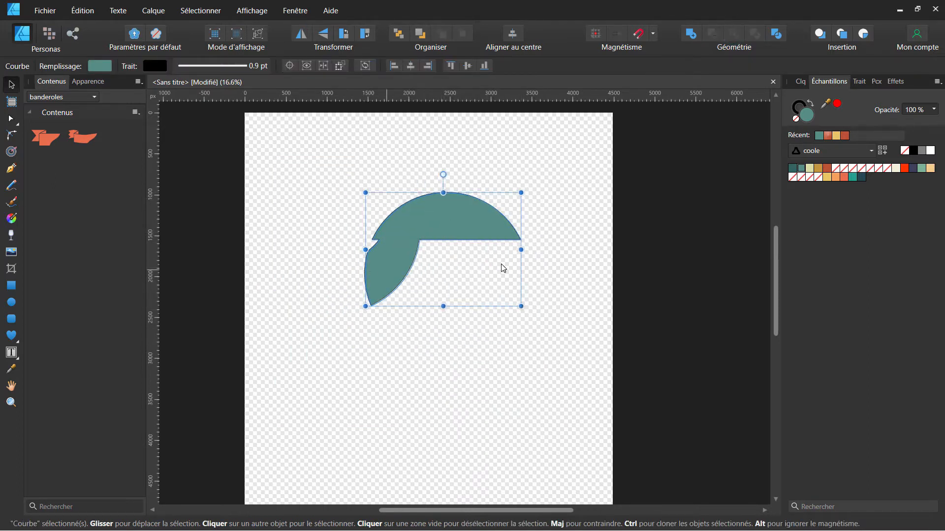
pyautogui.moveTo(455, 232)
pyautogui.mouseDown()
pyautogui.moveTo(485, 207)
pyautogui.moveTo(441, 232)
pyautogui.mouseUp()
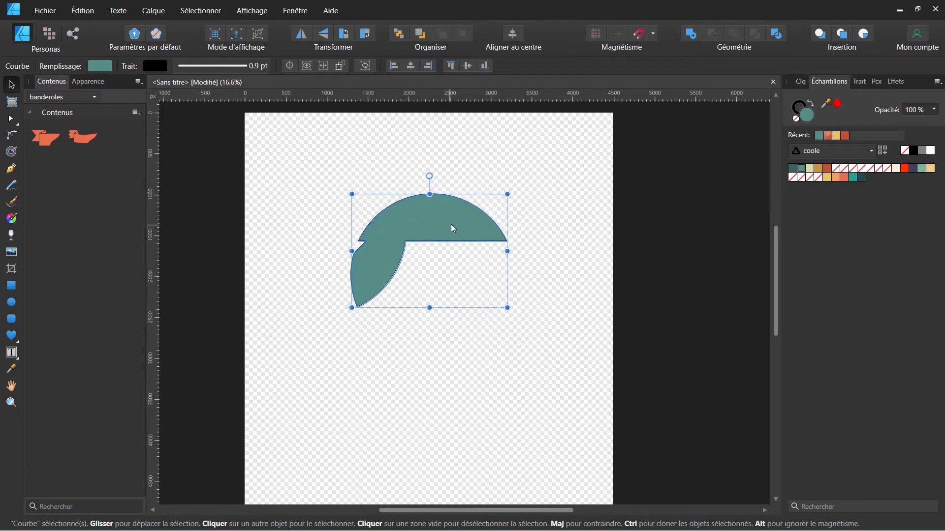
pyautogui.press('Delete')
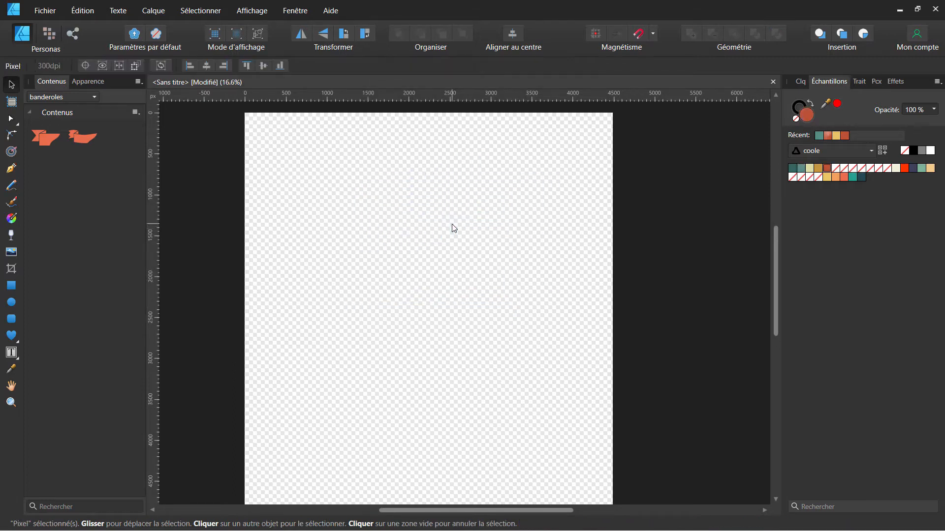
# Draw a text frame about 2600 px wide and 1200 px high in the page's upper half and enter "jgfyu"
pyautogui.click(12, 353)
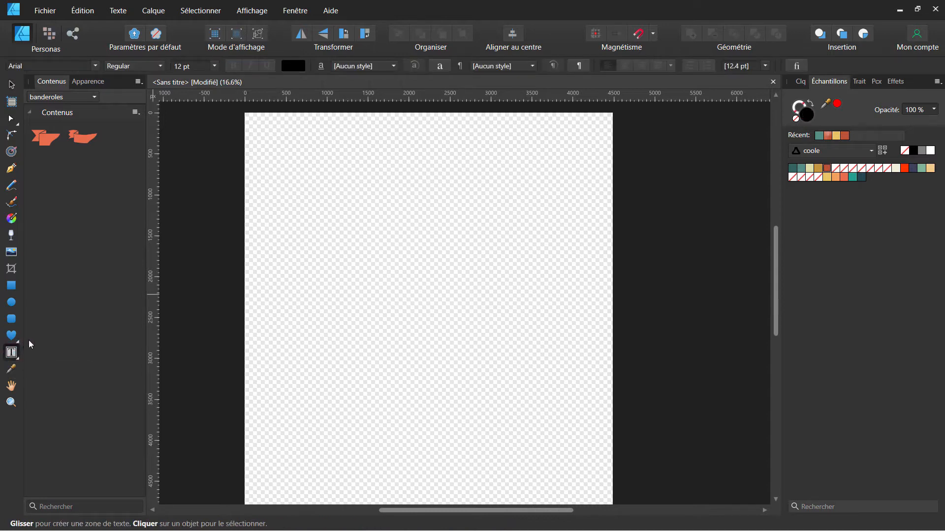
pyautogui.moveTo(304, 187); pyautogui.dragTo(318, 202)
pyautogui.moveTo(511, 286); pyautogui.dragTo(516, 285)
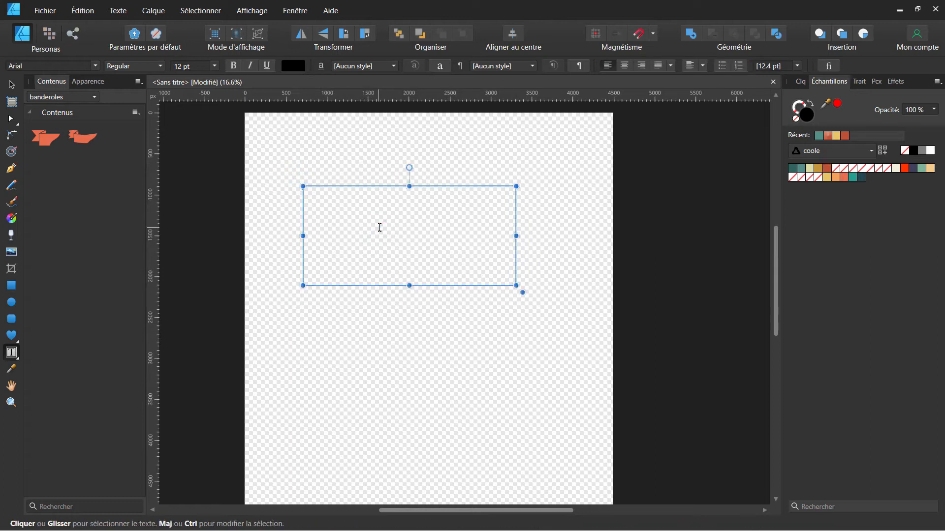
pyautogui.write('jgfyu')
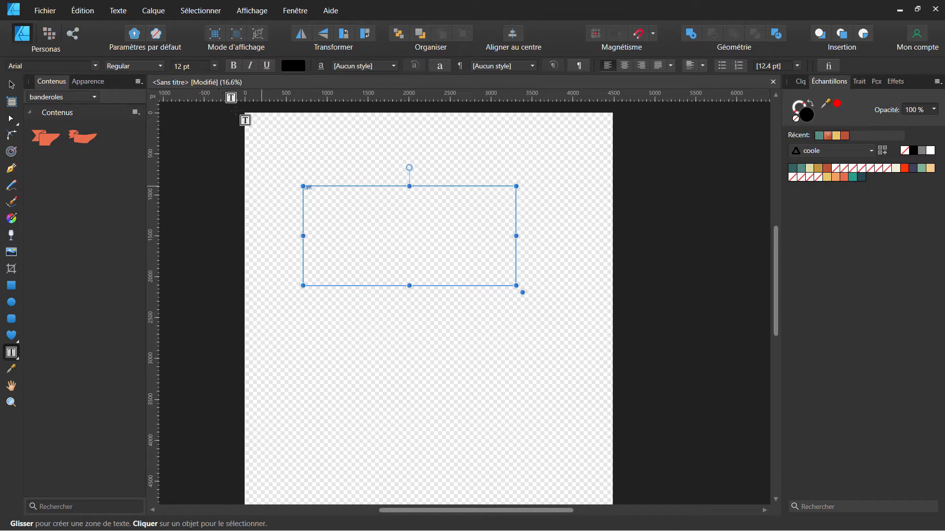
# Set the frame text's size to 123 pt and enter "jyfggfc" in its place
pyautogui.click(214, 66)
pyautogui.click(199, 65)
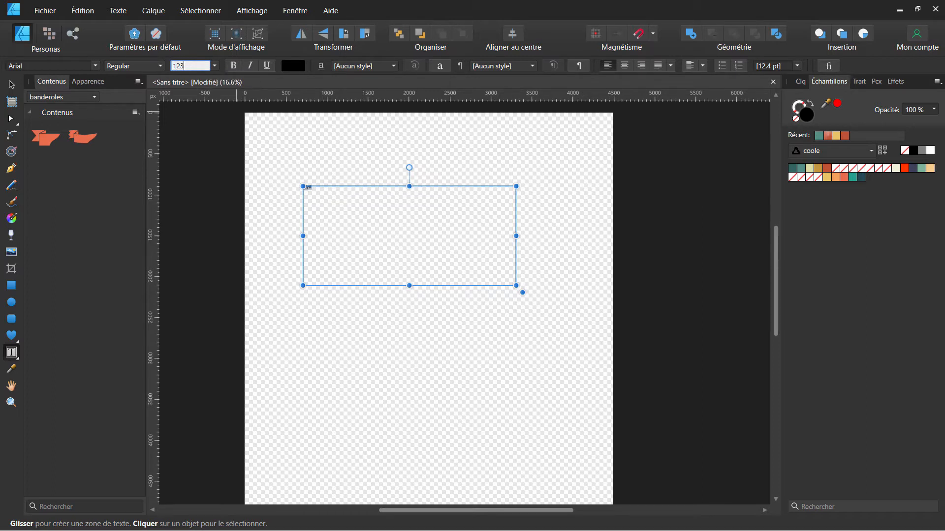
pyautogui.press('Return')
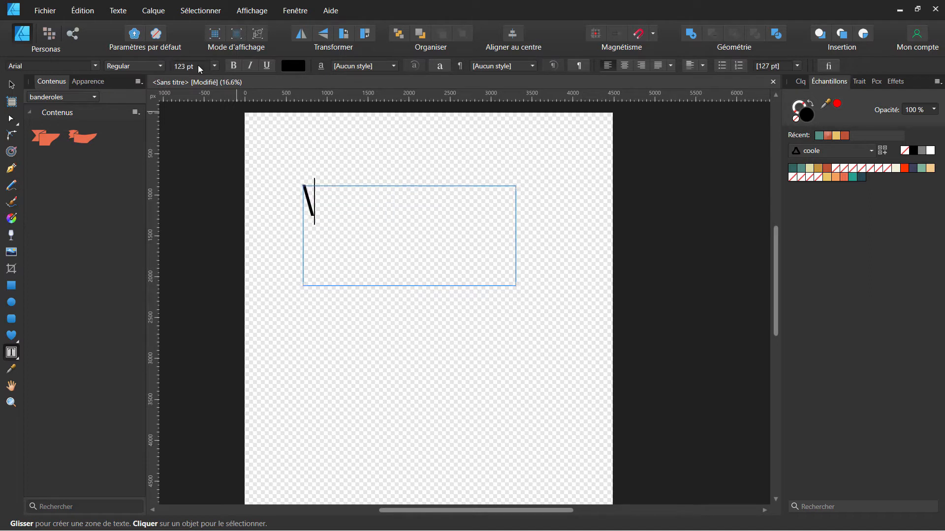
pyautogui.write('jyfggfc')
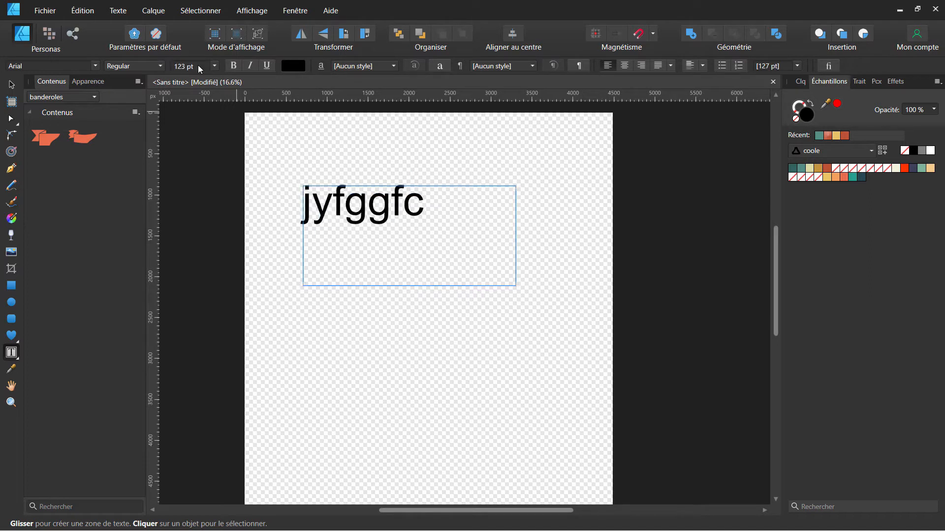
# Examine how the selected sample text looks in fonts from the full, favourite, used and recent font lists
pyautogui.moveTo(430, 207); pyautogui.dragTo(243, 210)
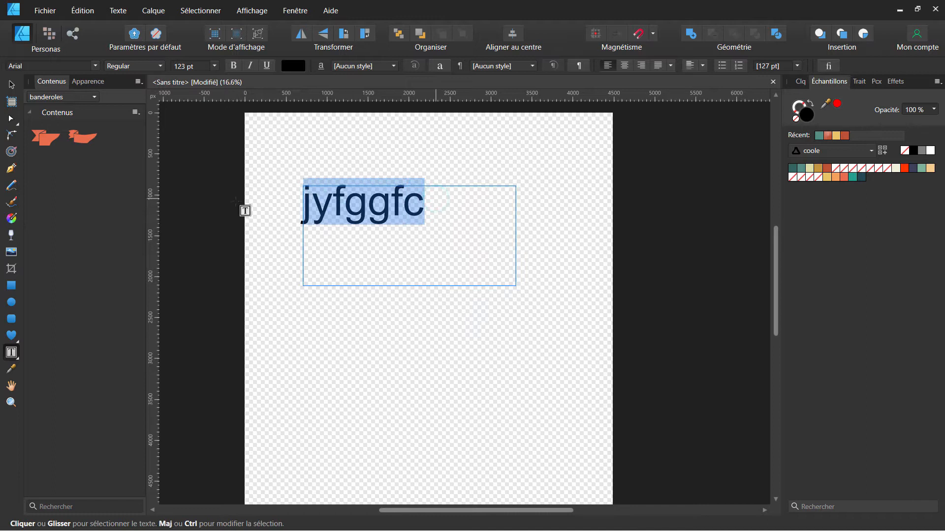
pyautogui.click(95, 66)
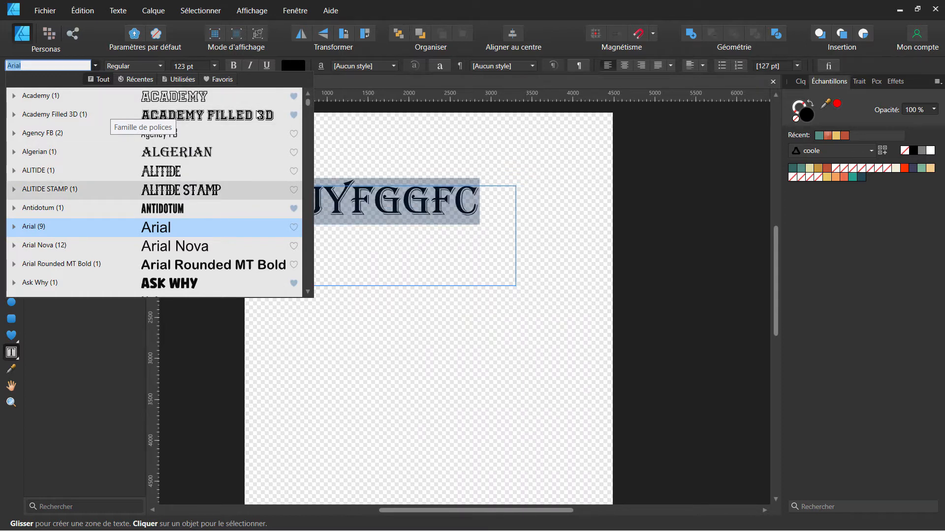
pyautogui.click(217, 80)
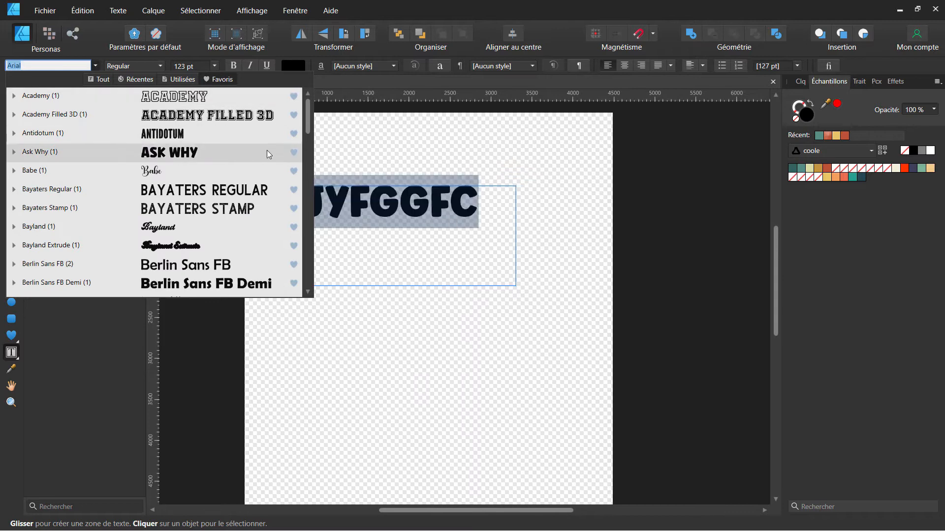
pyautogui.scroll(-15, 310, 129)
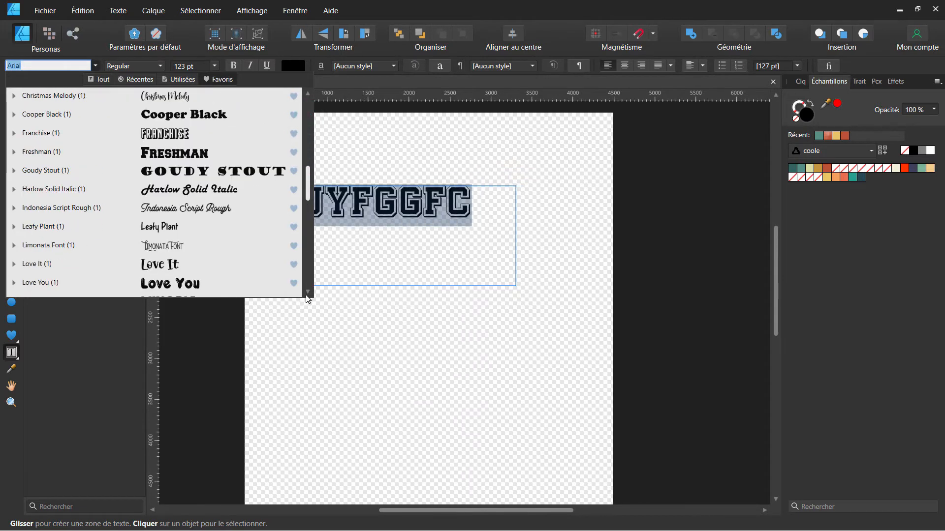
pyautogui.scroll(15, 310, 182)
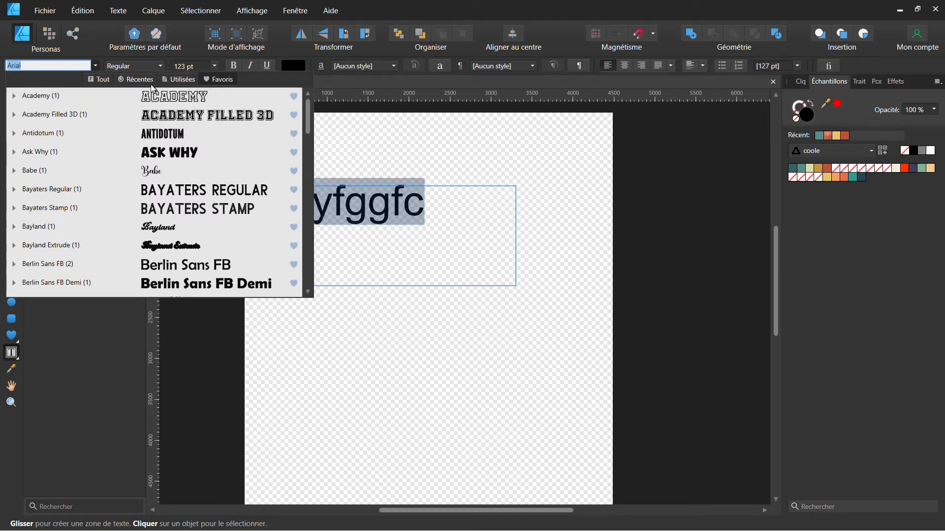
pyautogui.click(181, 81)
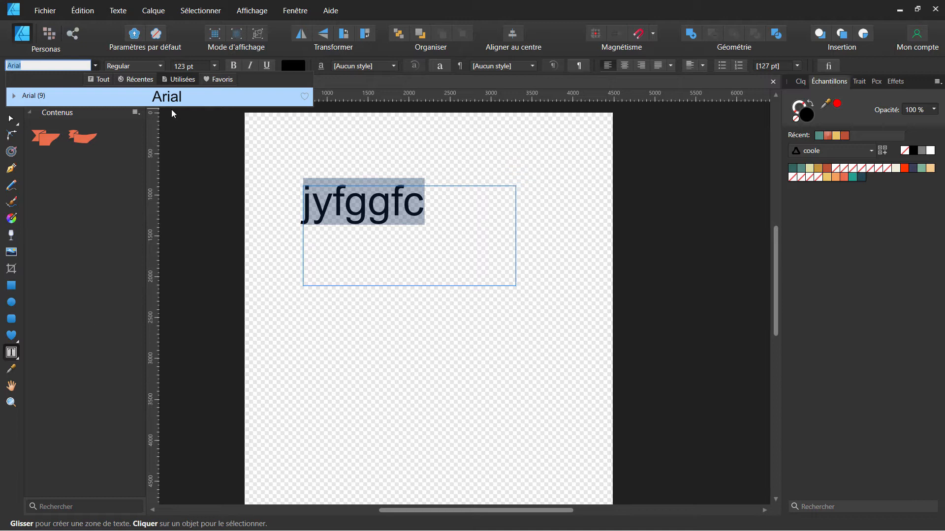
pyautogui.click(136, 79)
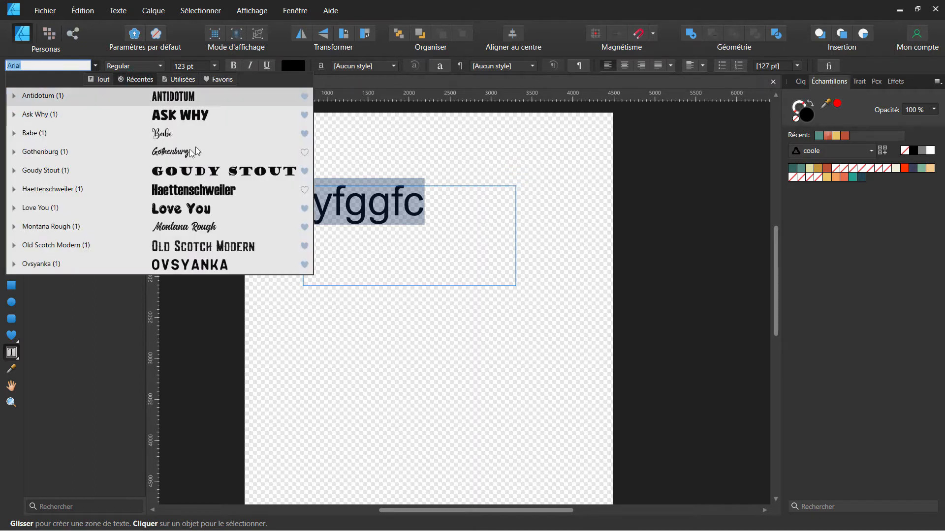
pyautogui.click(109, 80)
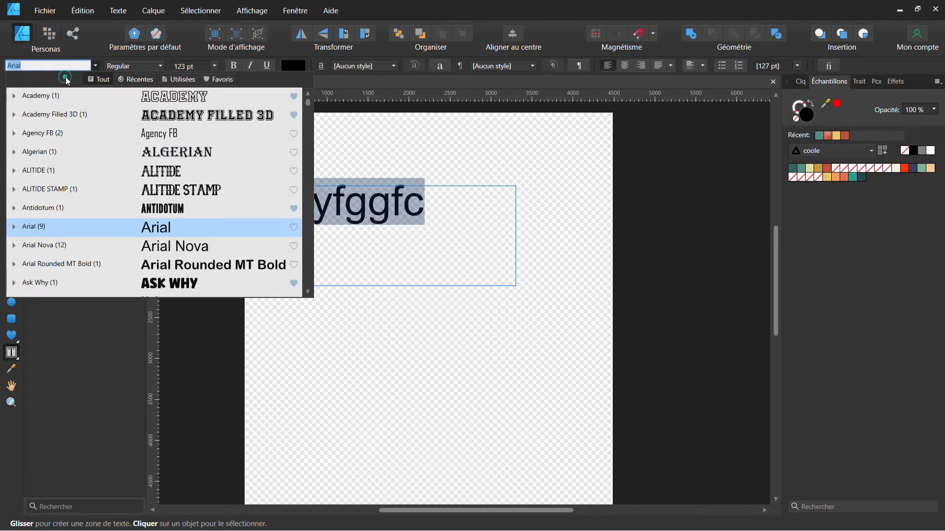
pyautogui.click(455, 262)
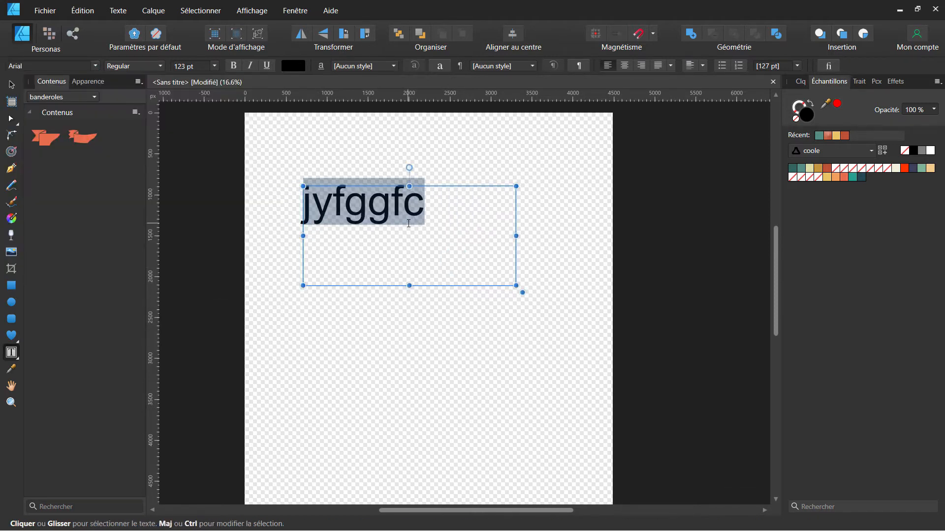
# Erase the sample text and delete its empty text frame from the page
pyautogui.press('BackSpace')
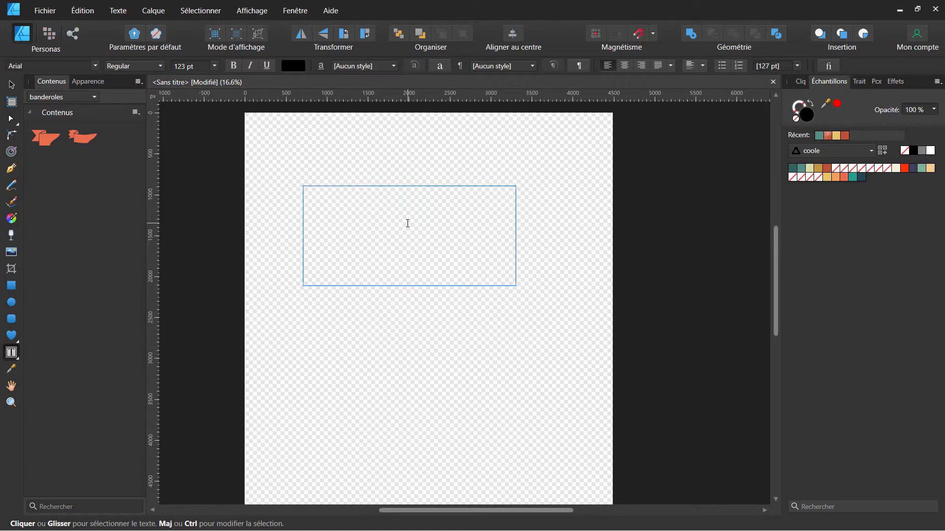
pyautogui.click(10, 84)
pyautogui.moveTo(405, 208); pyautogui.dragTo(379, 229)
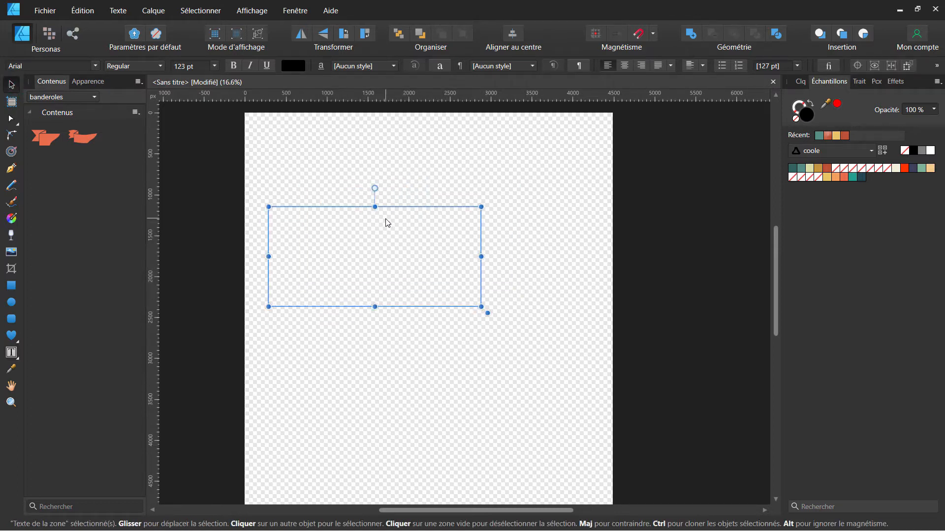
pyautogui.press('Delete')
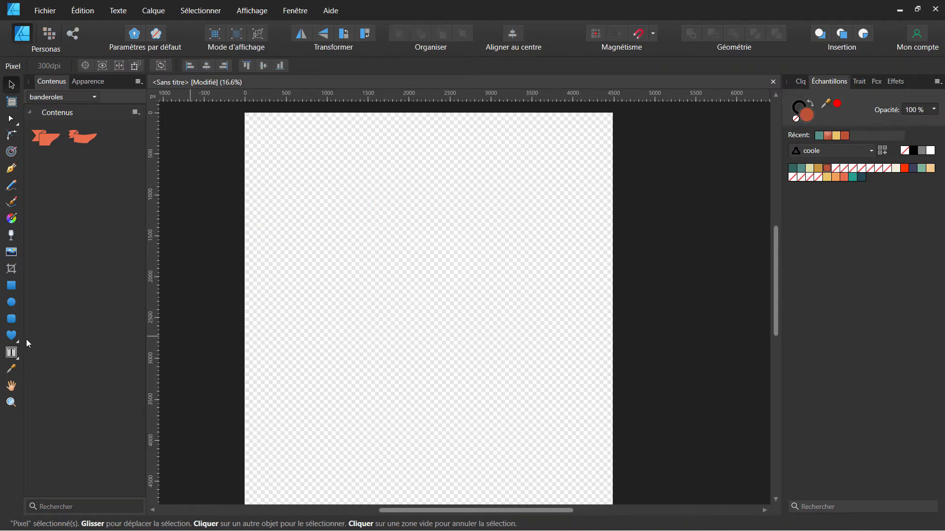
# Draw an ellipse about 3700 px wide and 2500 px high on the page and turn its outline into an artistic text path
pyautogui.click(11, 302)
pyautogui.moveTo(286, 229); pyautogui.dragTo(589, 436)
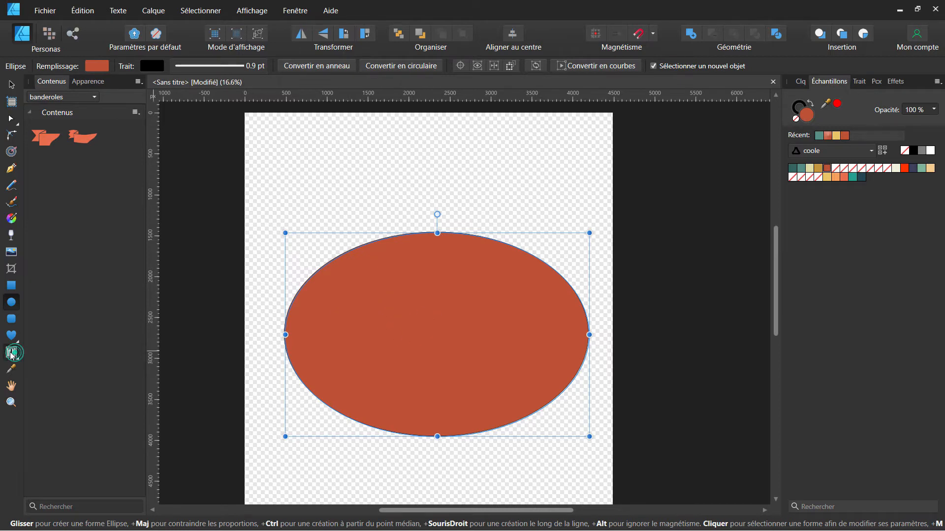
pyautogui.press('t')
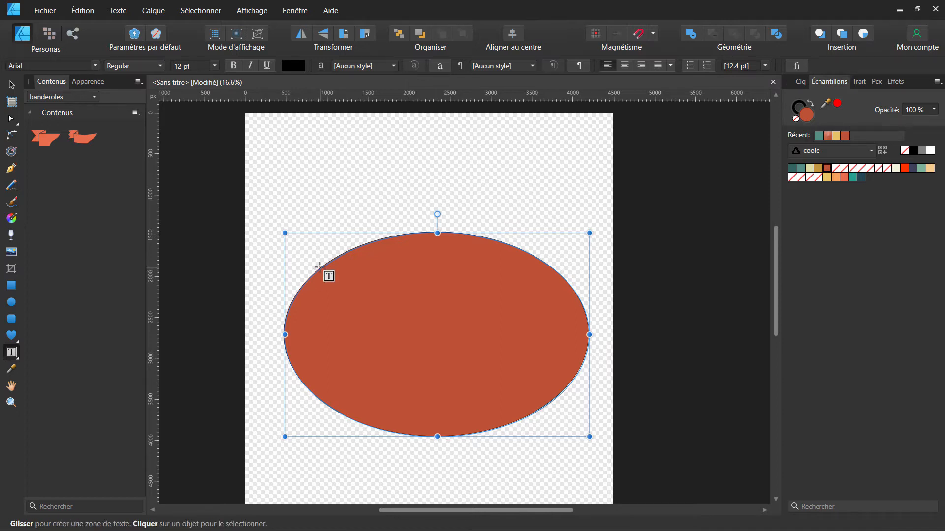
pyautogui.click(10, 358)
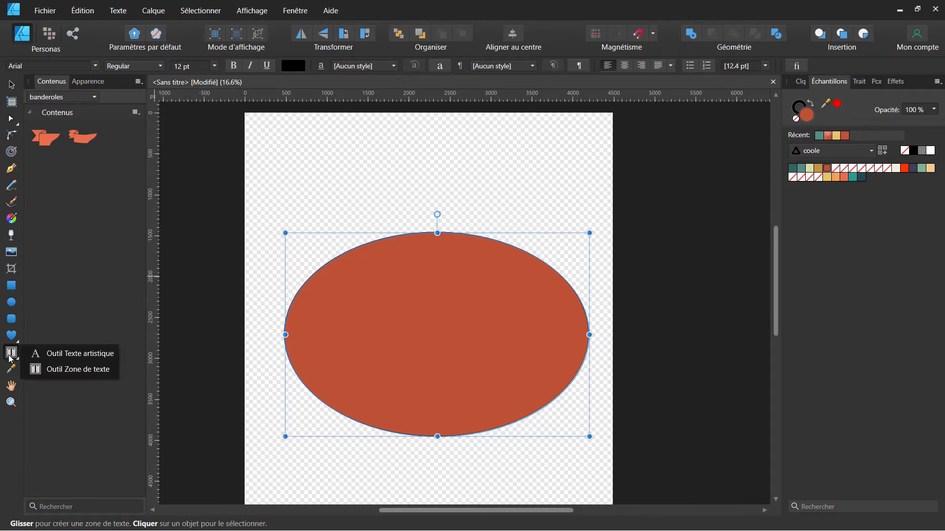
pyautogui.click(64, 354)
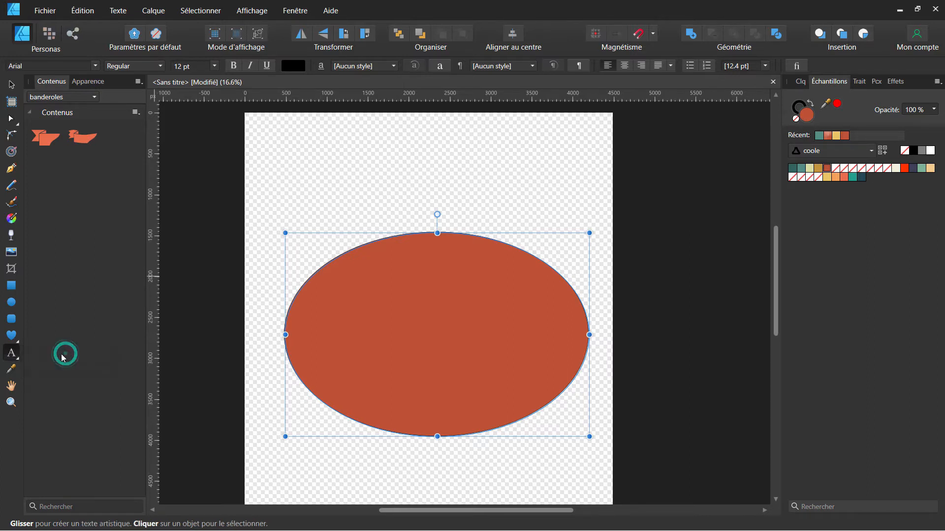
pyautogui.click(325, 262)
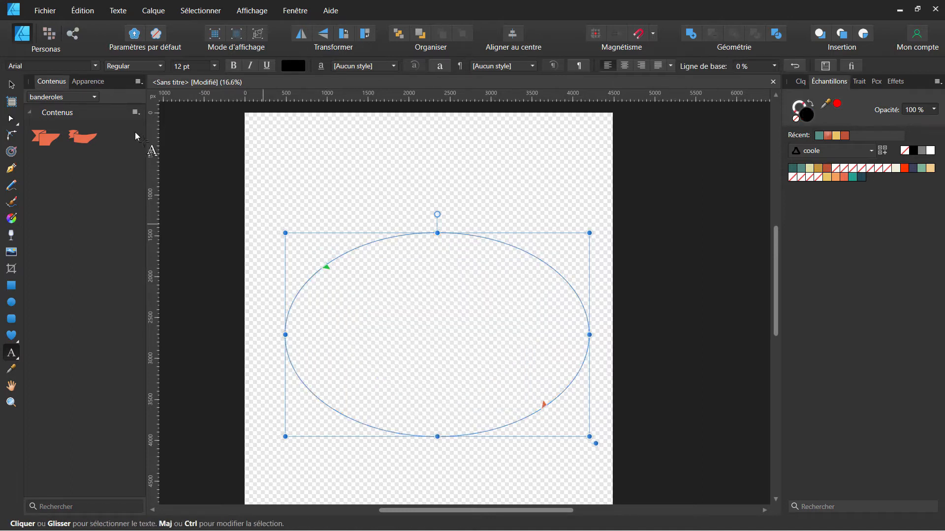
# Set the path text's size to 130 pt and enter "jhfjytdtrdsjrdjytd" along the ellipse
pyautogui.click(187, 66)
pyautogui.write('130')
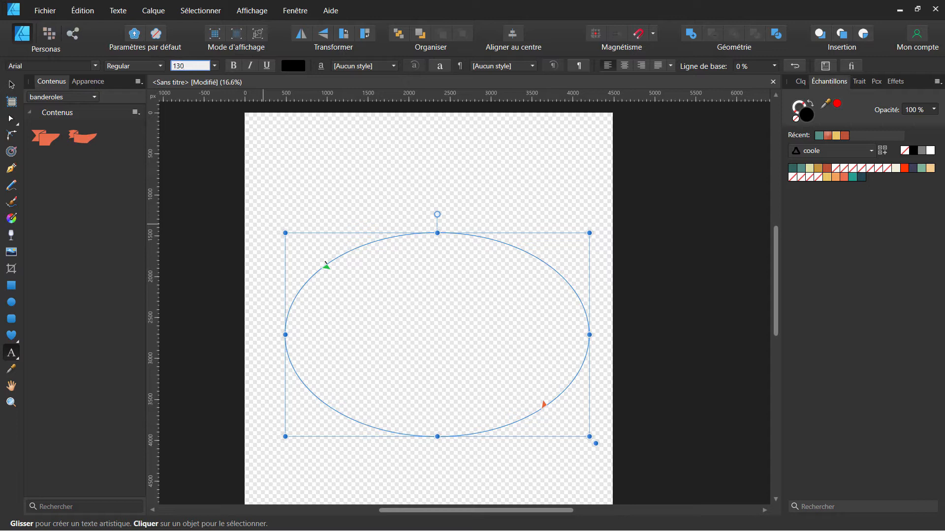
pyautogui.press('Return')
pyautogui.write('jhf')
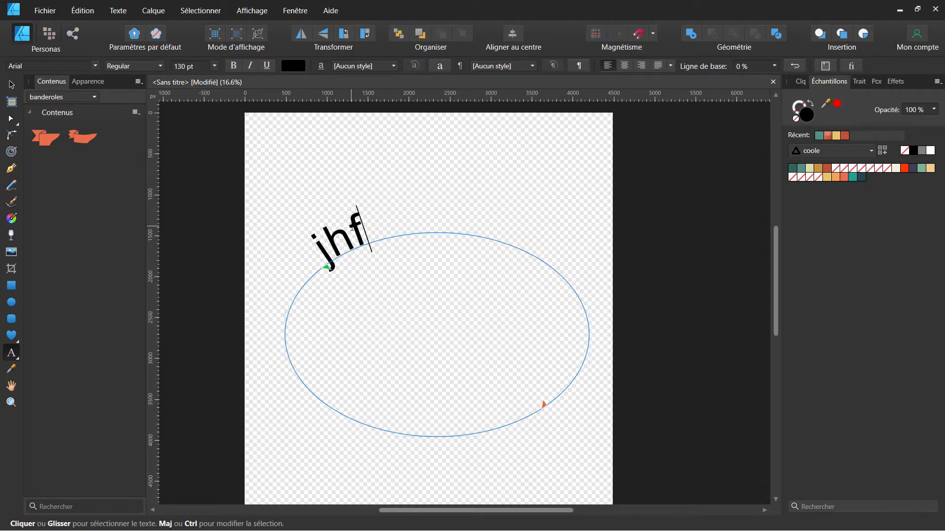
pyautogui.write('jytdtr')
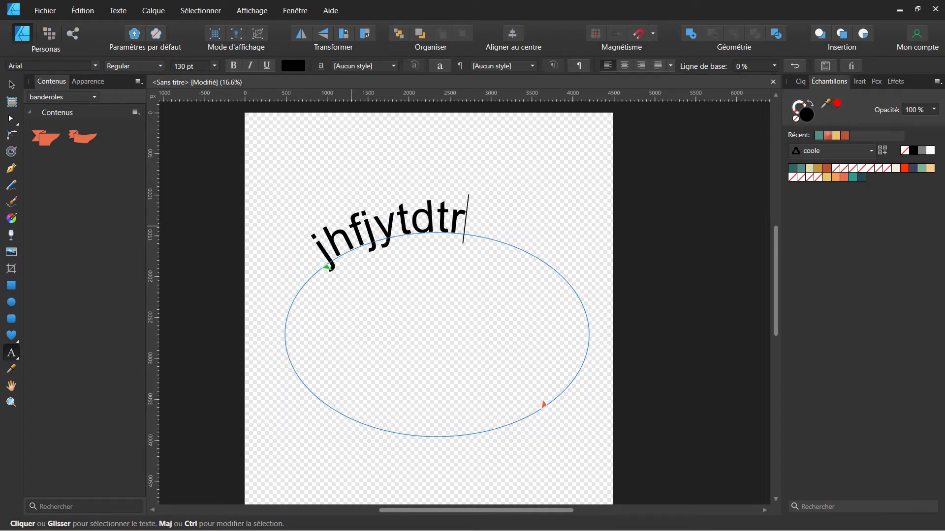
pyautogui.write('dsjrd')
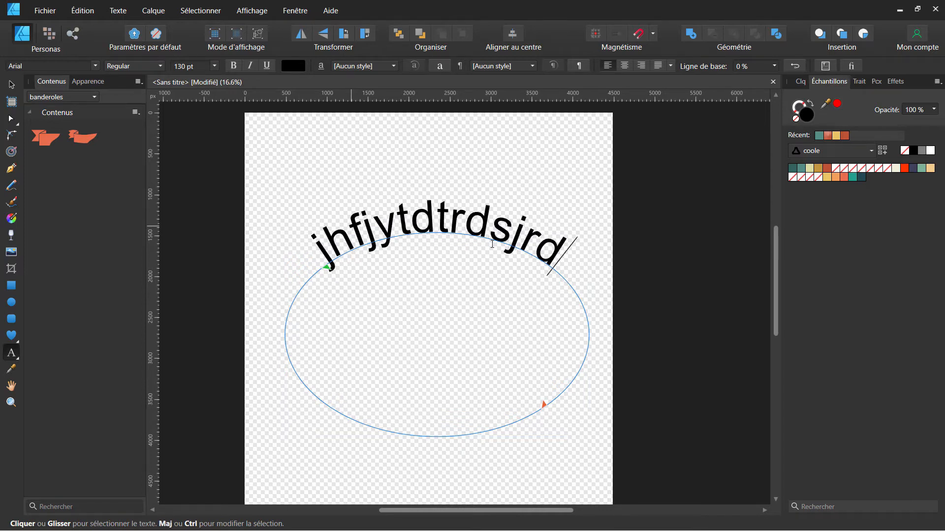
pyautogui.write('jytd')
pyautogui.press('Escape')
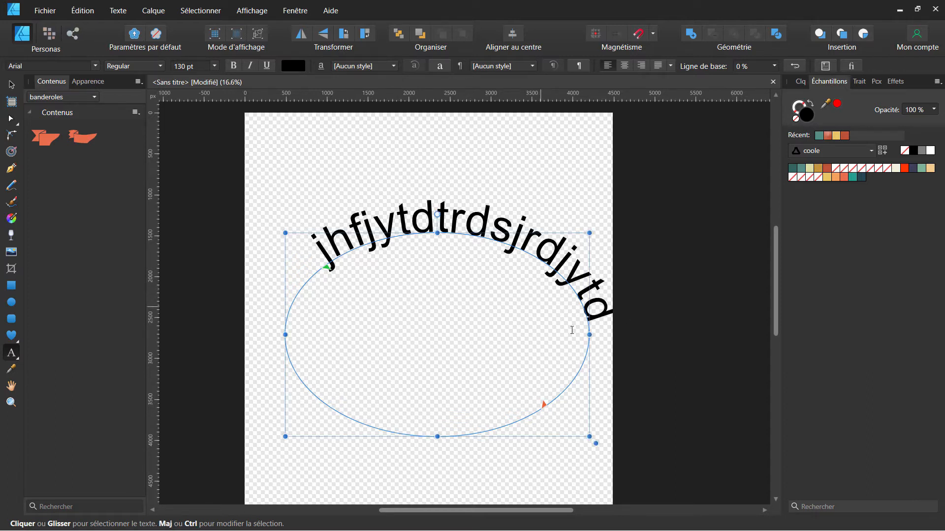
# Sample the curved text's black with the colour picker
pyautogui.click(11, 372)
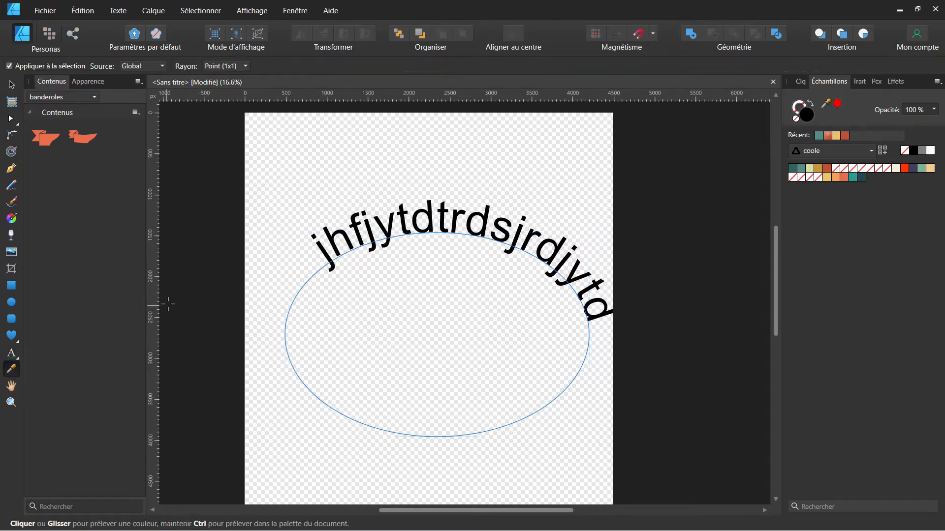
pyautogui.click(347, 237)
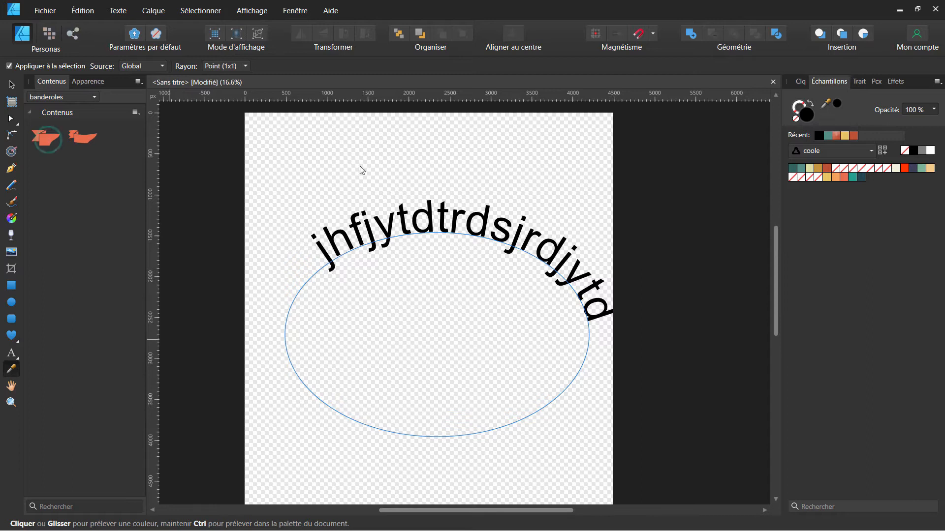
# Place the first banner asset near the top of the page and sample its orange and the curved text's black
pyautogui.moveTo(378, 187); pyautogui.dragTo(370, 191)
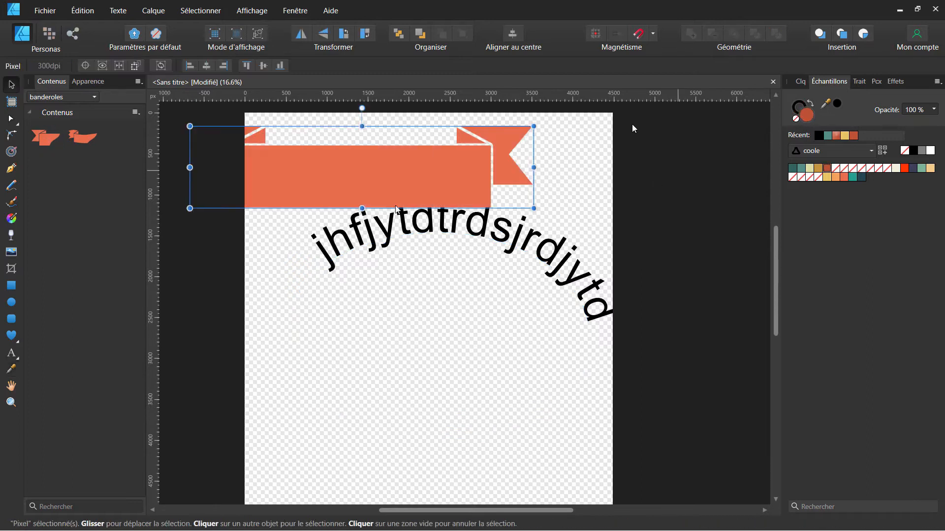
pyautogui.click(10, 370)
pyautogui.click(399, 177)
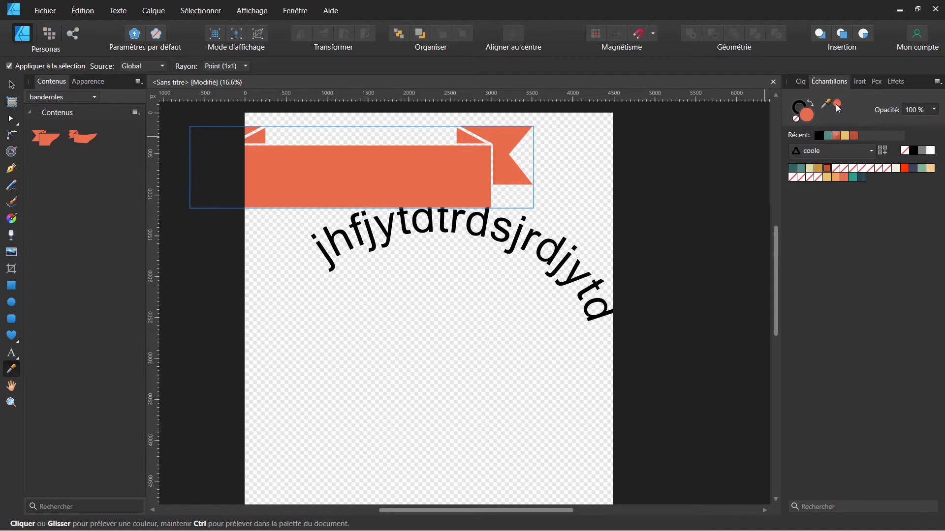
pyautogui.moveTo(830, 104); pyautogui.dragTo(448, 179)
pyautogui.moveTo(830, 105); pyautogui.dragTo(511, 270)
# Pan the view with the Hand tool to examine the banner, the curved text and the lower part of the page
pyautogui.click(14, 386)
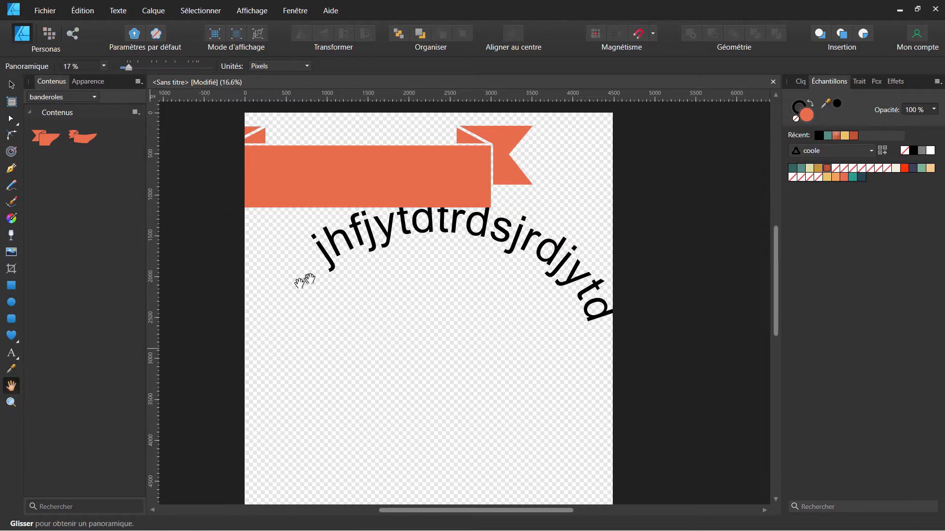
pyautogui.moveTo(318, 255); pyautogui.dragTo(322, 301)
pyautogui.moveTo(333, 371); pyautogui.dragTo(337, 235)
pyautogui.moveTo(326, 295); pyautogui.dragTo(326, 349)
pyautogui.moveTo(492, 286)
pyautogui.mouseDown()
pyautogui.moveTo(544, 276)
pyautogui.moveTo(495, 300)
pyautogui.mouseUp()
pyautogui.moveTo(461, 227); pyautogui.dragTo(464, 267)
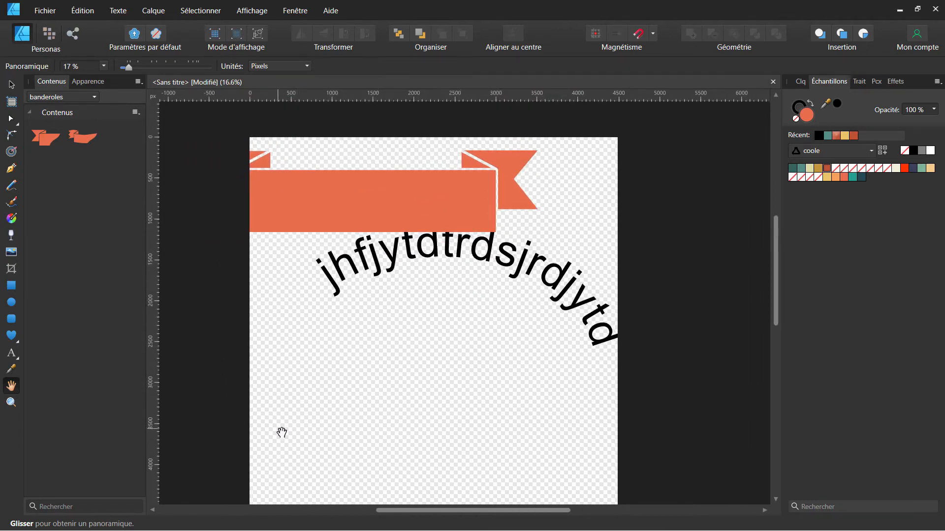
pyautogui.scroll(-1, 282, 433)
pyautogui.scroll(-2, 291, 433)
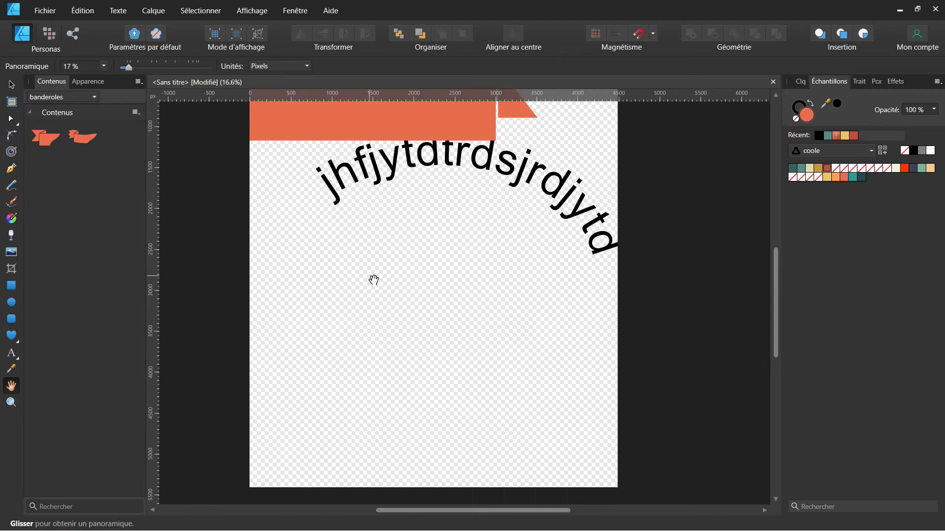
# Zoom the page in and out to examine the banner and the curved text at different scales
pyautogui.scroll(4, 373, 278)
pyautogui.scroll(-5, 373, 279)
pyautogui.scroll(2, 373, 279)
pyautogui.scroll(4, 374, 279)
pyautogui.scroll(-3, 374, 279)
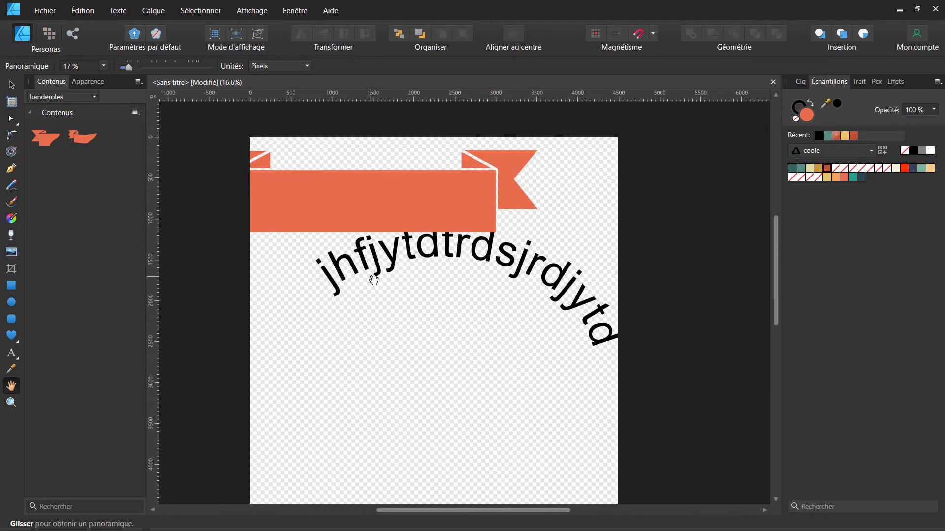
pyautogui.scroll(-3, 374, 280)
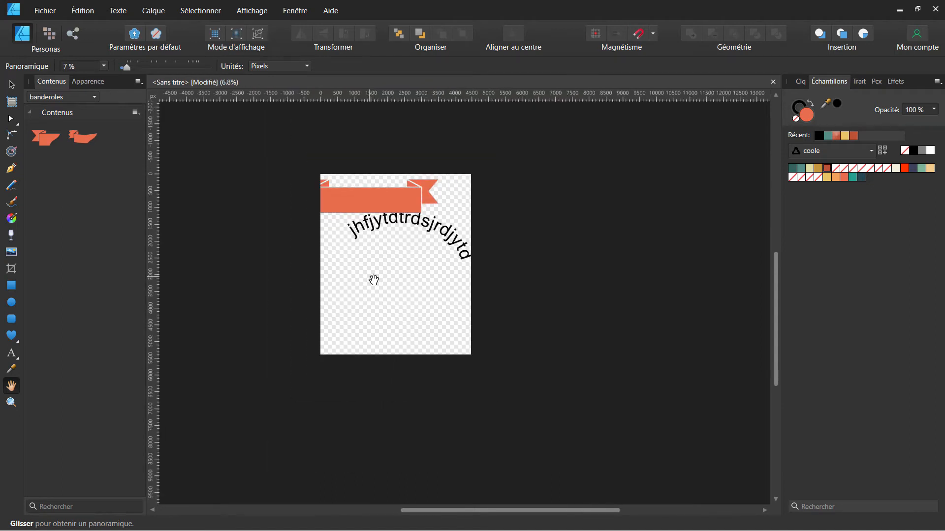
pyautogui.scroll(4, 373, 279)
pyautogui.scroll(1, 374, 279)
pyautogui.scroll(-4, 374, 299)
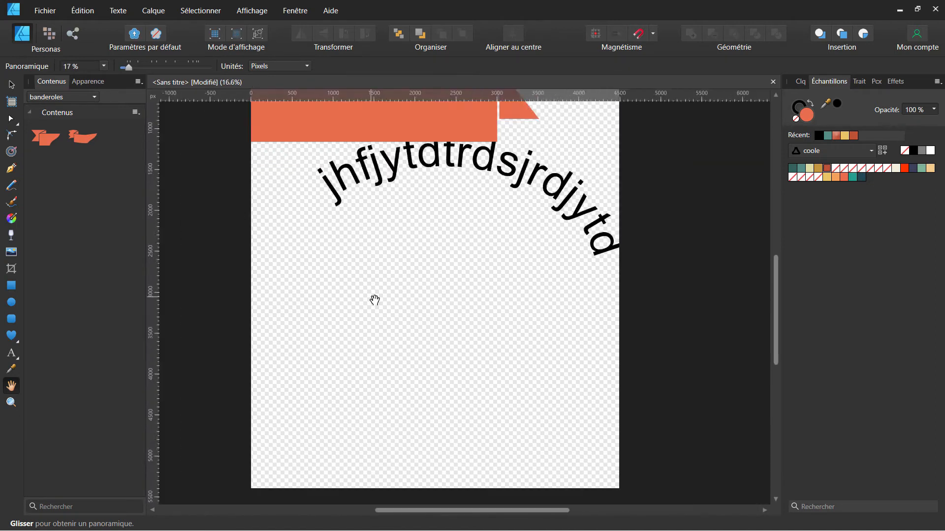
pyautogui.scroll(4, 375, 300)
pyautogui.scroll(-3, 374, 300)
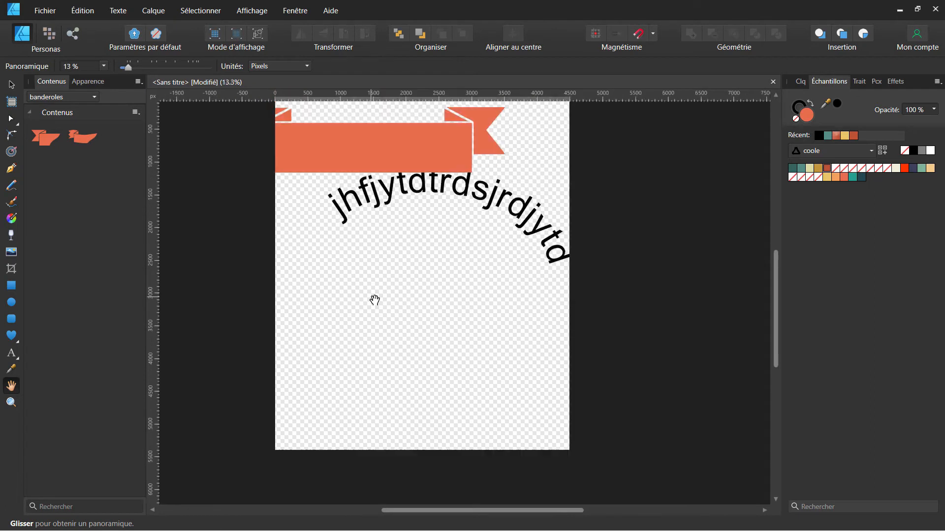
pyautogui.moveTo(364, 289); pyautogui.dragTo(347, 326)
# Delete the orange banner and the curved text from the page
pyautogui.click(11, 85)
pyautogui.click(310, 196)
pyautogui.moveTo(198, 117); pyautogui.dragTo(623, 384)
pyautogui.press('Delete')
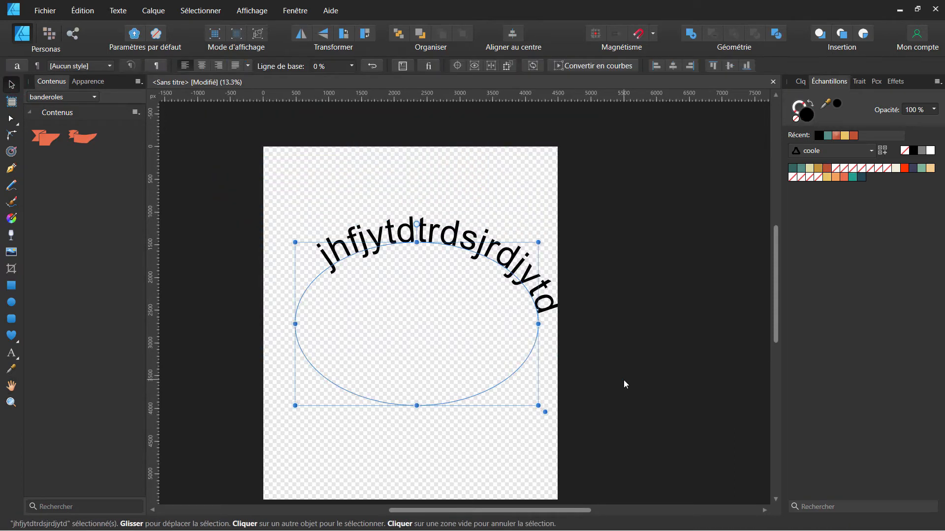
pyautogui.press('Delete')
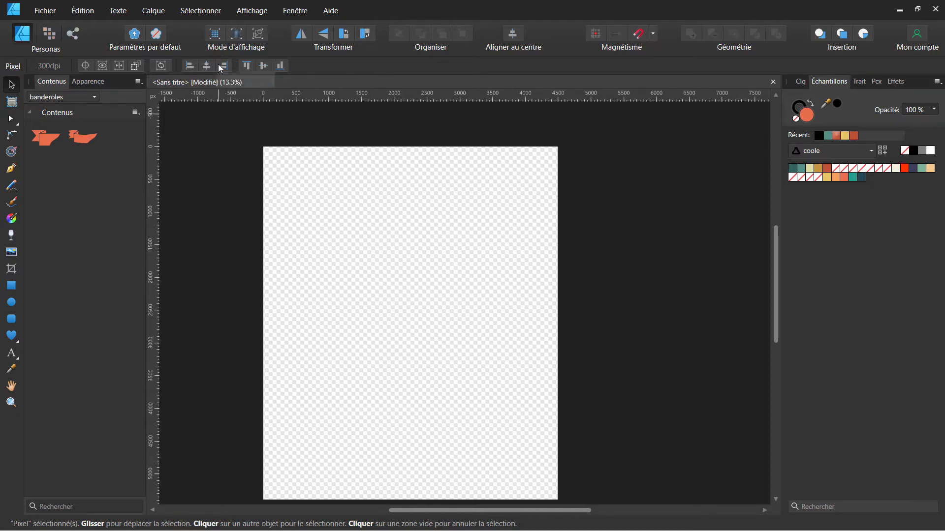
# Place the straight banner asset, centre it horizontally and vertically on the page, and move it up into the upper part
pyautogui.moveTo(50, 147); pyautogui.dragTo(358, 205)
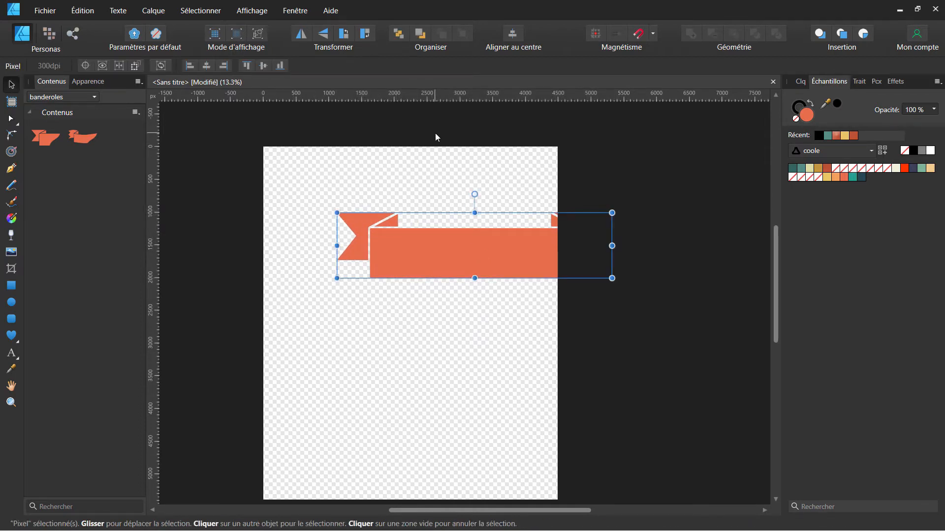
pyautogui.click(207, 66)
pyautogui.click(266, 68)
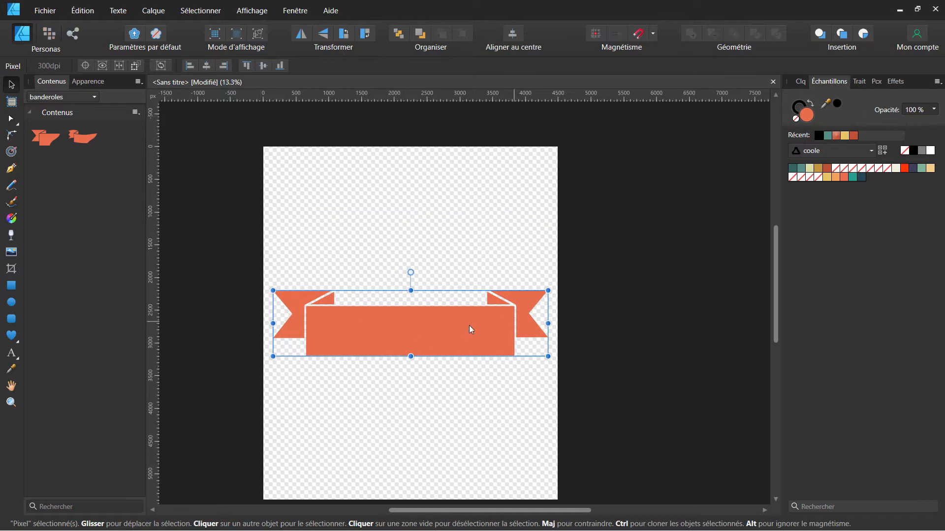
pyautogui.moveTo(386, 342); pyautogui.dragTo(389, 248)
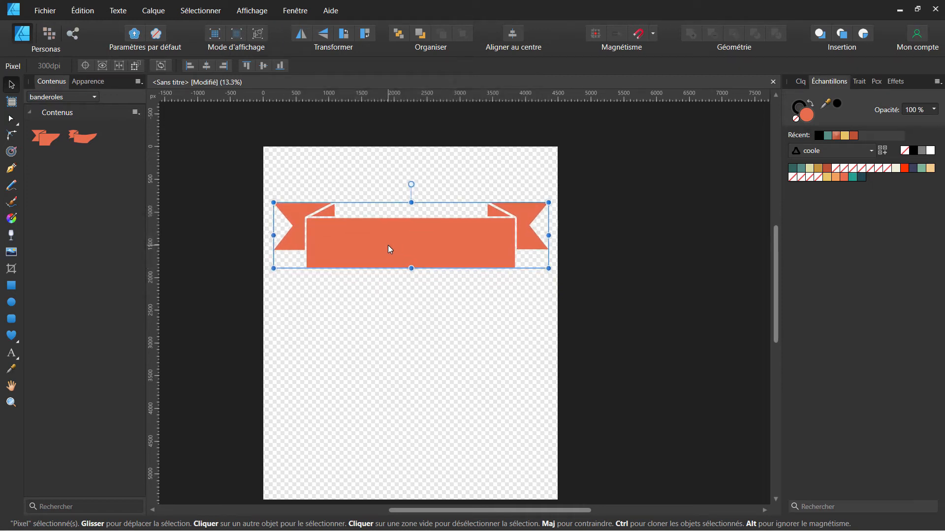
# Duplicate the straight banner down the page to make a stack of four, and centre all four horizontally
pyautogui.keyDown('ctrl'); pyautogui.moveTo(389, 245); pyautogui.dragTo(401, 448); pyautogui.keyUp('ctrl')
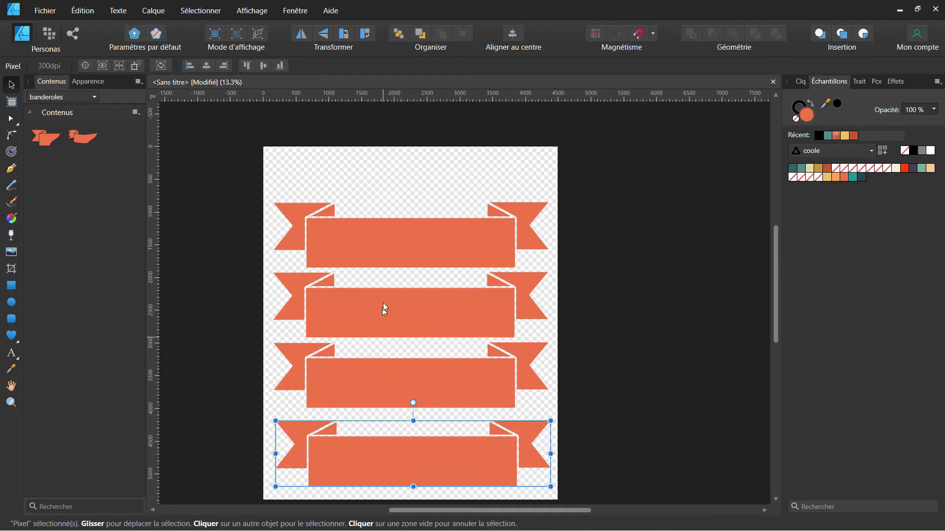
pyautogui.moveTo(390, 262); pyautogui.dragTo(385, 221)
pyautogui.moveTo(229, 128); pyautogui.dragTo(621, 471)
pyautogui.click(236, 68)
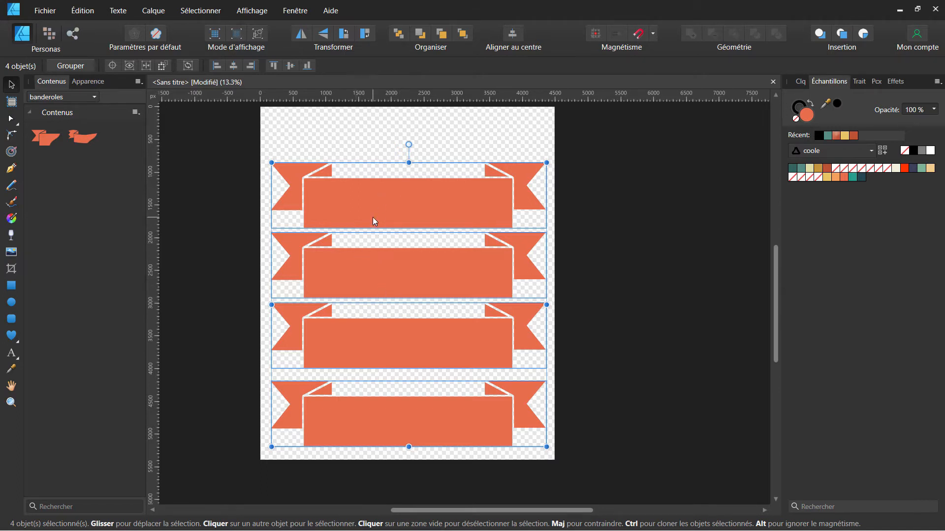
# Space the four selected banners evenly in the vertical direction
pyautogui.click(159, 17)
pyautogui.click(118, 81)
pyautogui.click(202, 6)
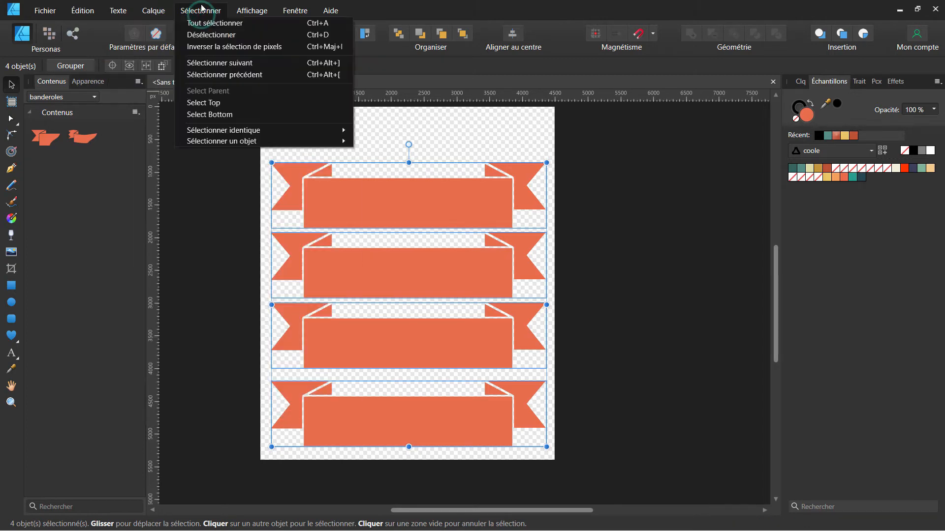
pyautogui.moveTo(172, 7)
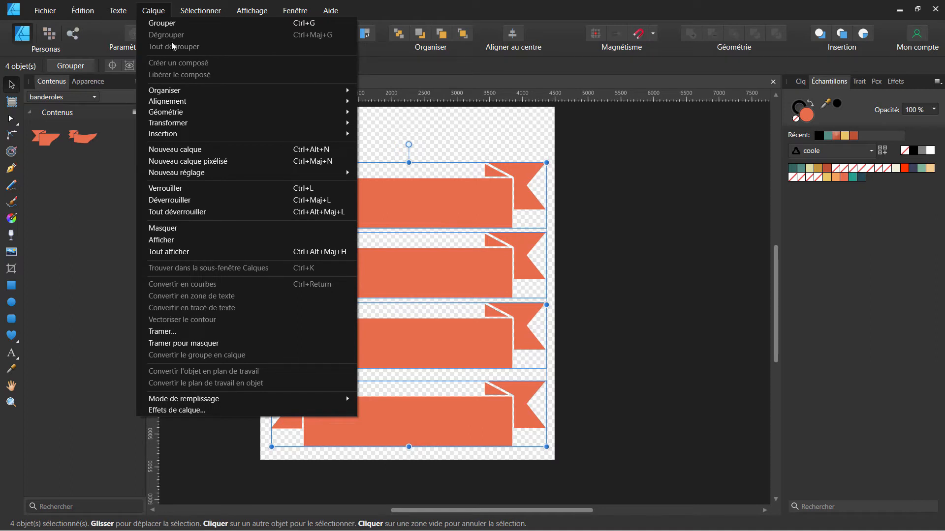
pyautogui.moveTo(169, 104)
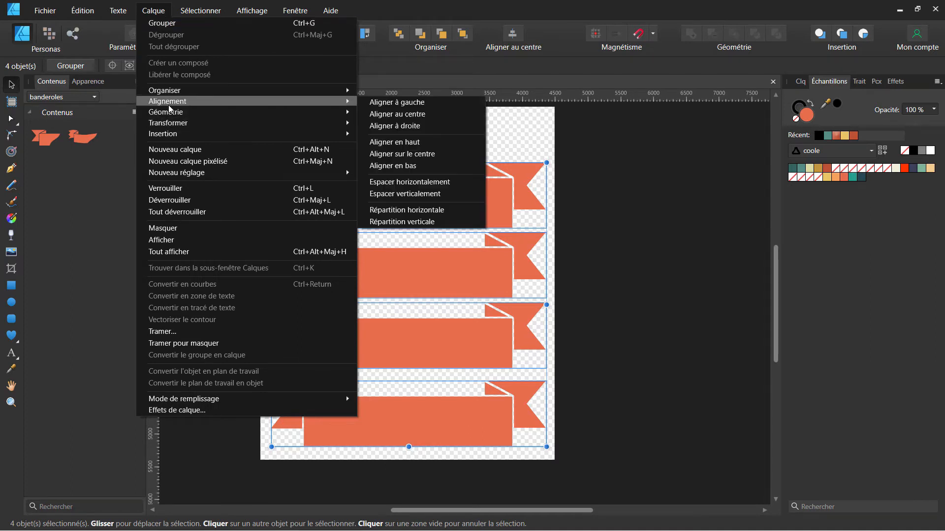
pyautogui.click(469, 199)
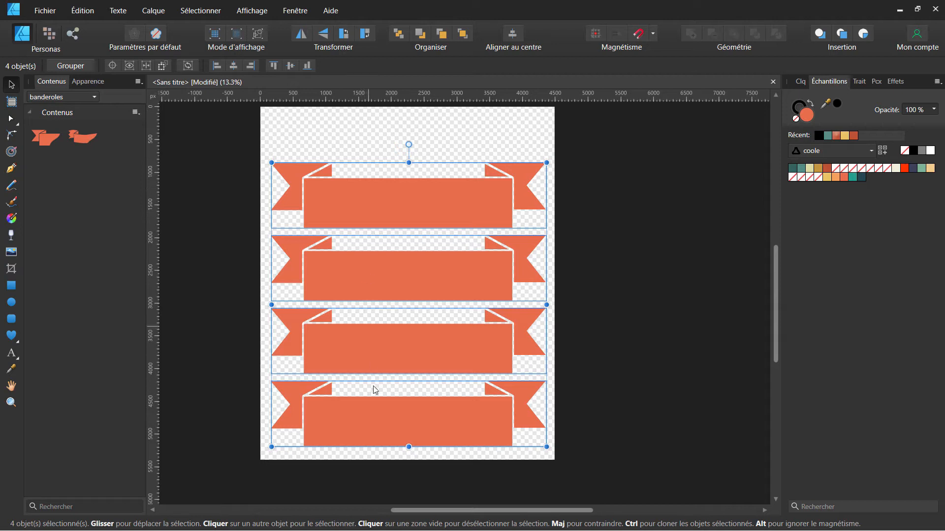
pyautogui.moveTo(415, 202); pyautogui.dragTo(417, 186)
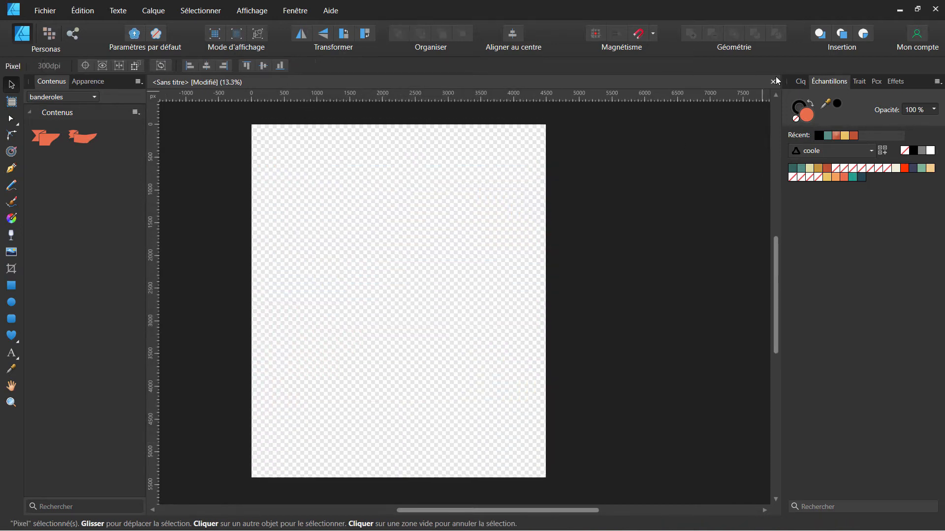
# Show the layer list and switch the pixel layer's visibility off and back on
pyautogui.click(800, 82)
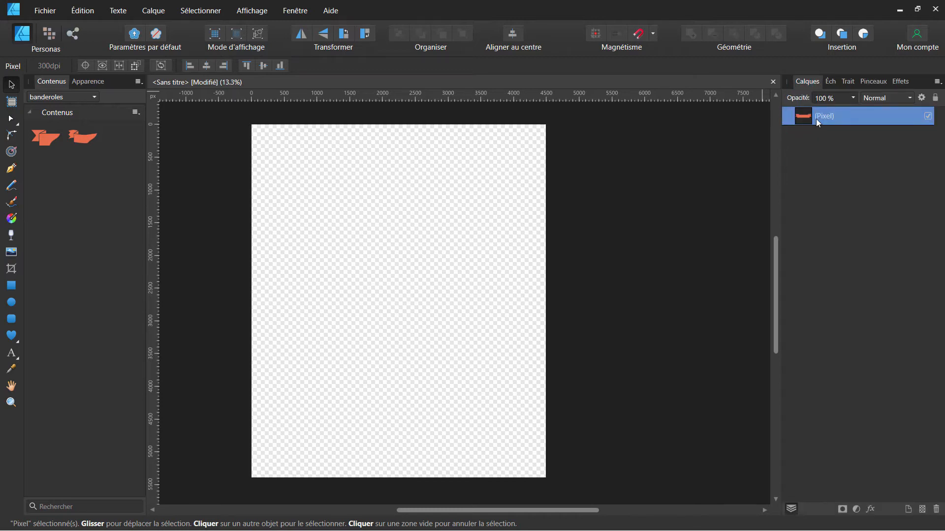
pyautogui.doubleClick(816, 121)
pyautogui.click(826, 151)
pyautogui.click(929, 116)
pyautogui.click(929, 116)
# Place the wavy banner asset near the page's upper edge with the straight banner below it, and add two empty layers
pyautogui.moveTo(395, 227); pyautogui.dragTo(406, 208)
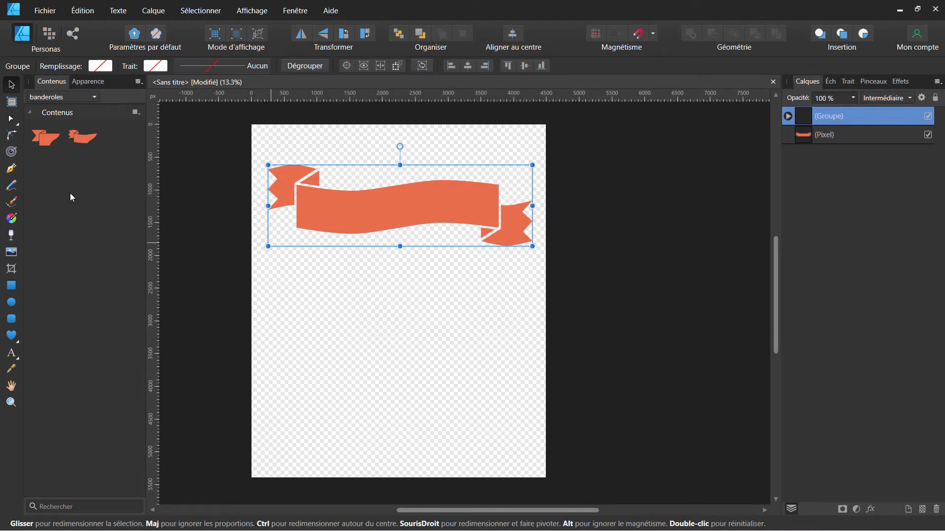
pyautogui.moveTo(47, 141); pyautogui.dragTo(421, 309)
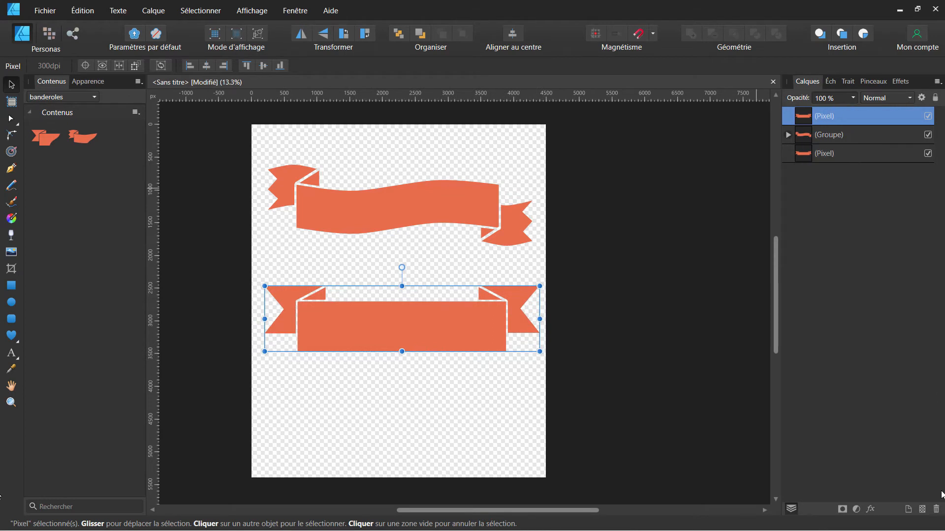
pyautogui.click(912, 511)
pyautogui.click(910, 512)
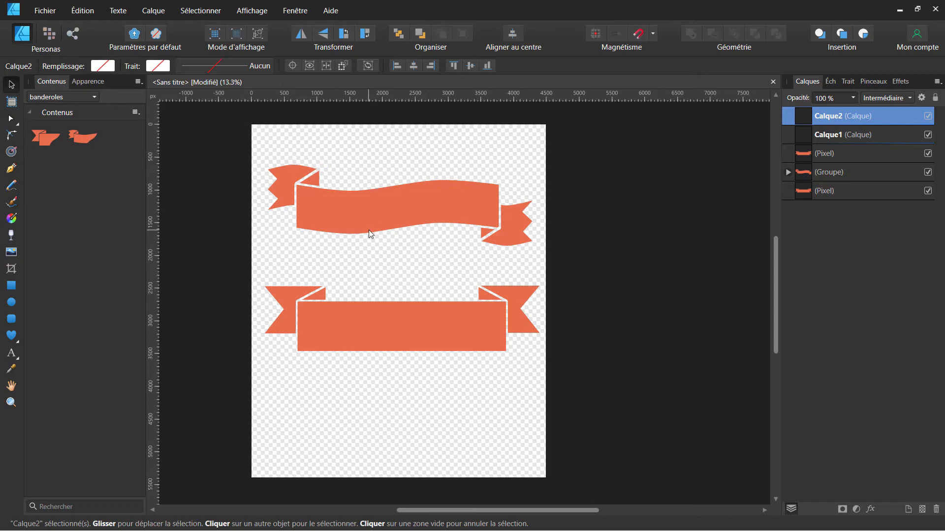
# Select the lowest pixel layer and zoom far into the straight banner's left fold to examine the pixels along its edge
pyautogui.scroll(2, 368, 230)
pyautogui.click(850, 192)
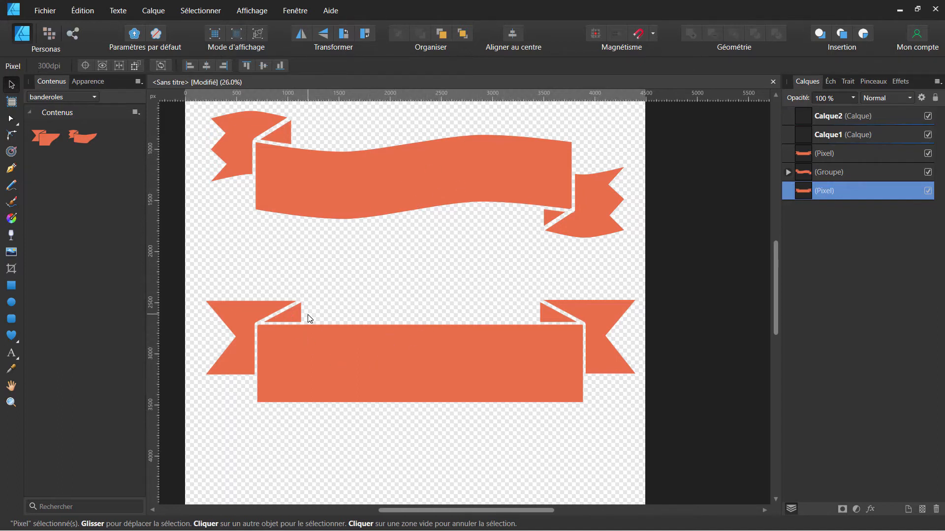
pyautogui.scroll(10, 307, 318)
pyautogui.scroll(8, 289, 333)
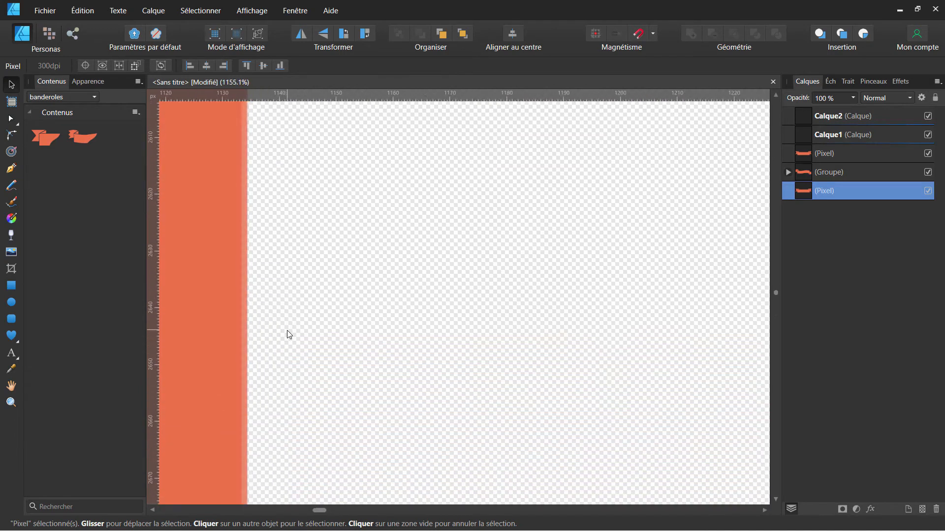
pyautogui.scroll(8, 340, 347)
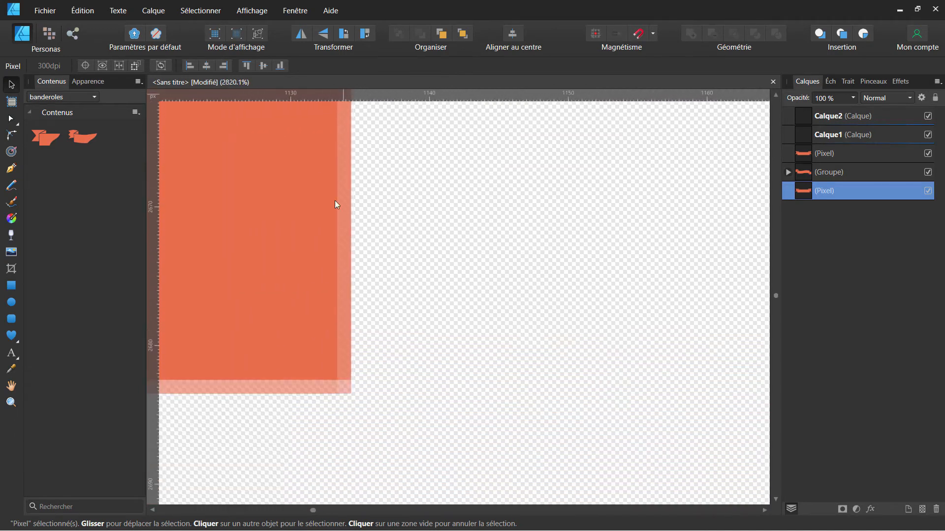
pyautogui.scroll(3, 361, 378)
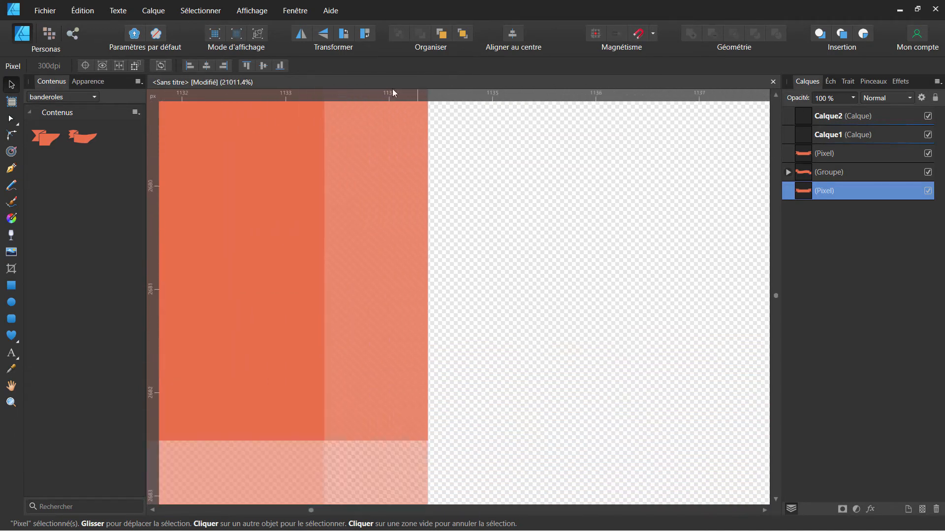
pyautogui.scroll(4, 399, 285)
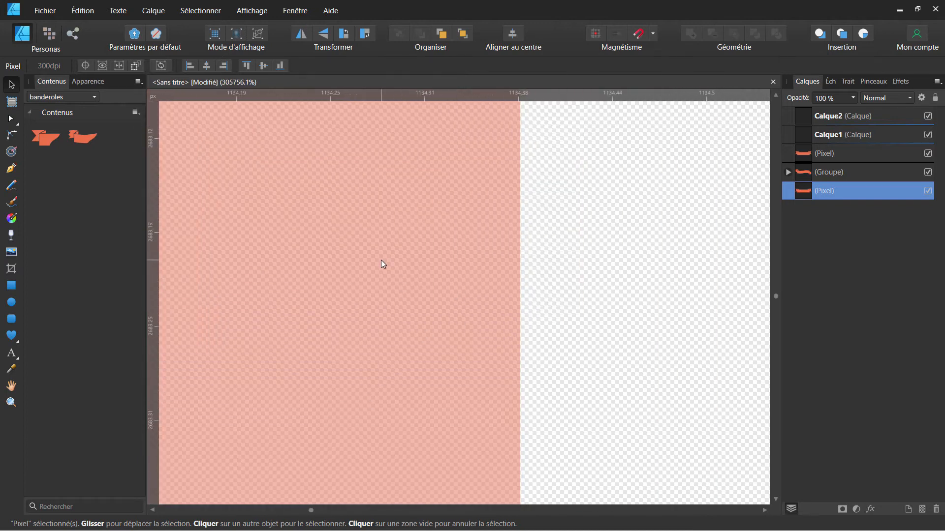
pyautogui.scroll(-5, 389, 246)
pyautogui.scroll(-3, 403, 229)
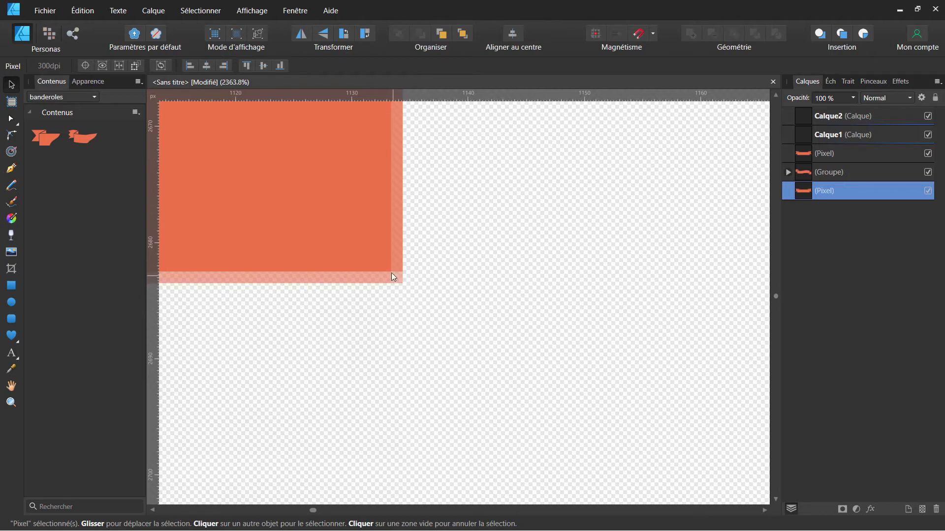
pyautogui.scroll(-8, 394, 278)
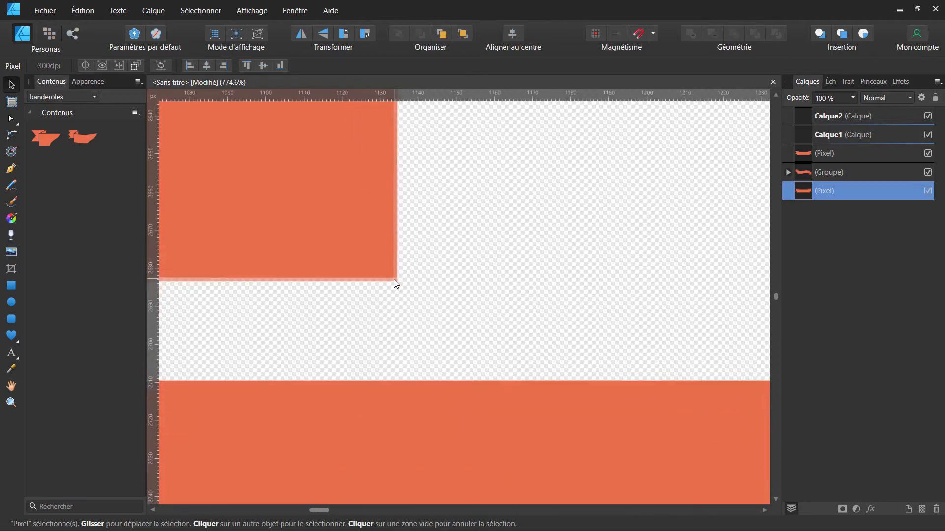
pyautogui.scroll(-3, 397, 292)
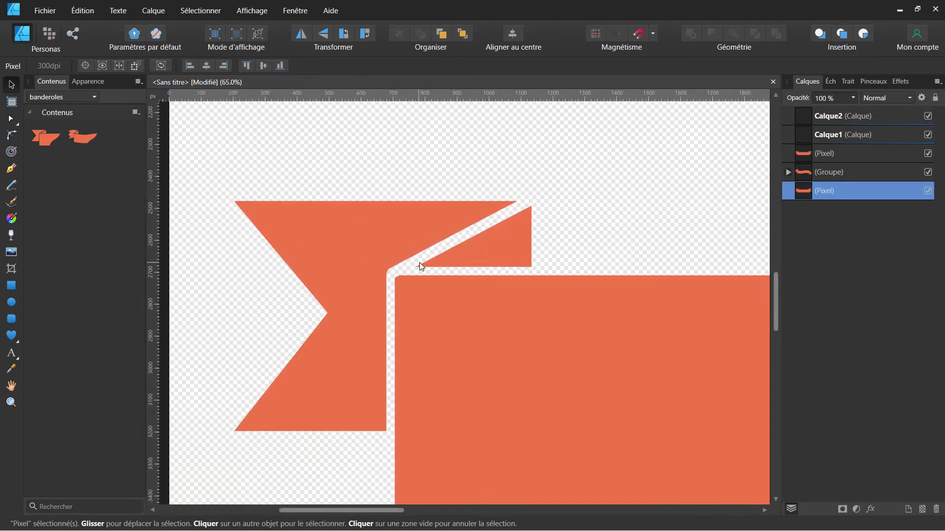
# Zoom into the notch of the straight banner's left tail to examine the pixels of its diagonal edges
pyautogui.scroll(8, 323, 344)
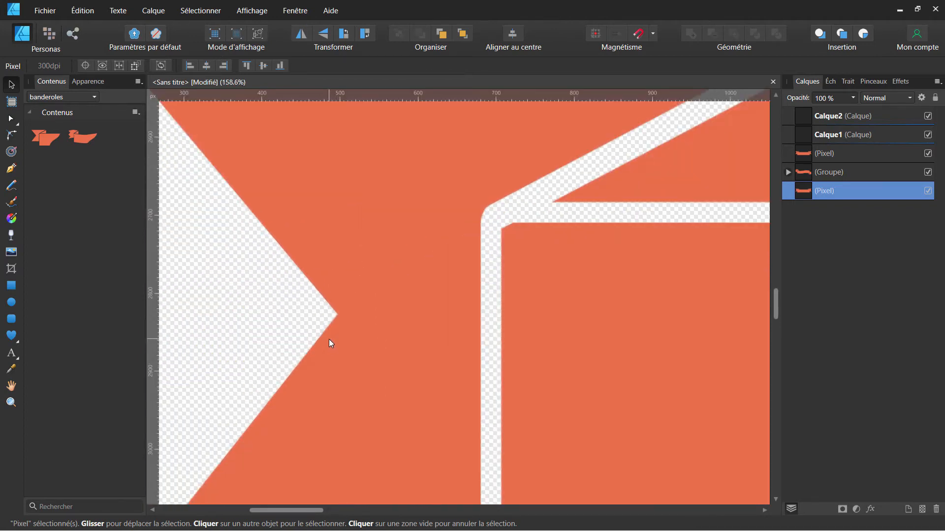
pyautogui.scroll(4, 325, 305)
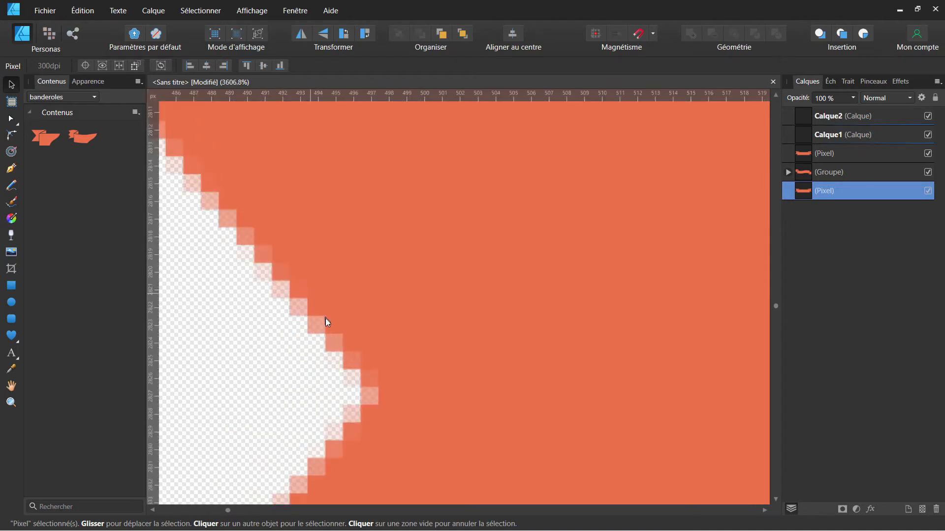
pyautogui.scroll(-2, 356, 305)
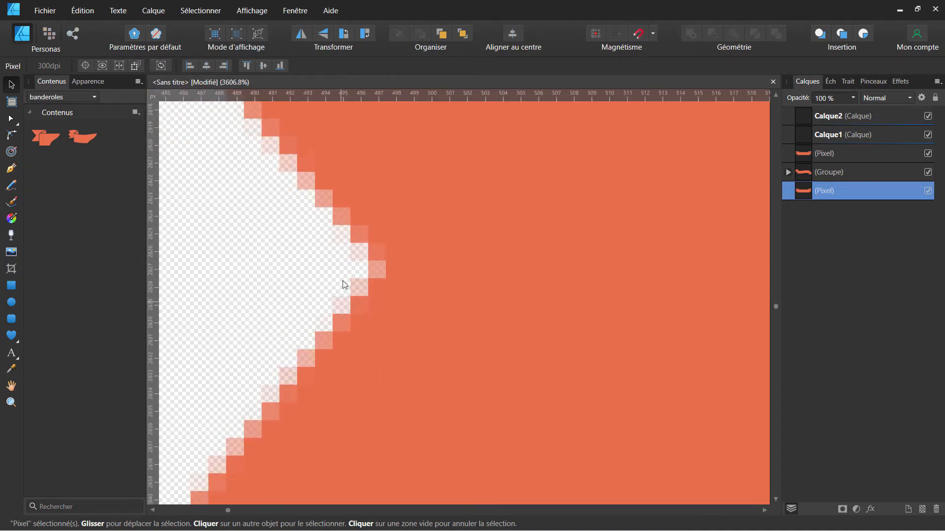
pyautogui.scroll(-12, 344, 284)
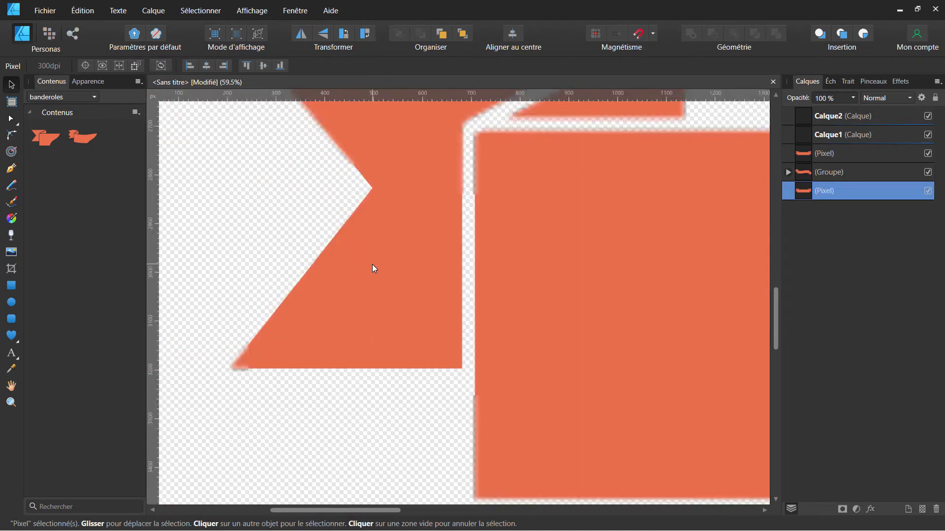
pyautogui.scroll(-4, 373, 268)
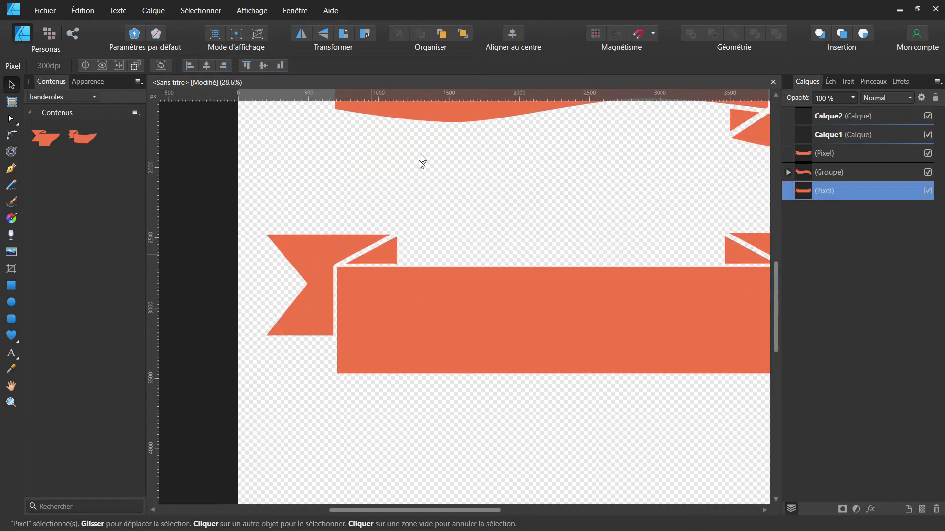
# Zoom far into the notch of the wavy banner's left tail to examine the sharpness of its vector edge
pyautogui.scroll(3, 375, 409)
pyautogui.scroll(6, 317, 349)
pyautogui.moveTo(289, 278); pyautogui.dragTo(495, 461)
pyautogui.scroll(6, 379, 374)
pyautogui.scroll(1, 274, 374)
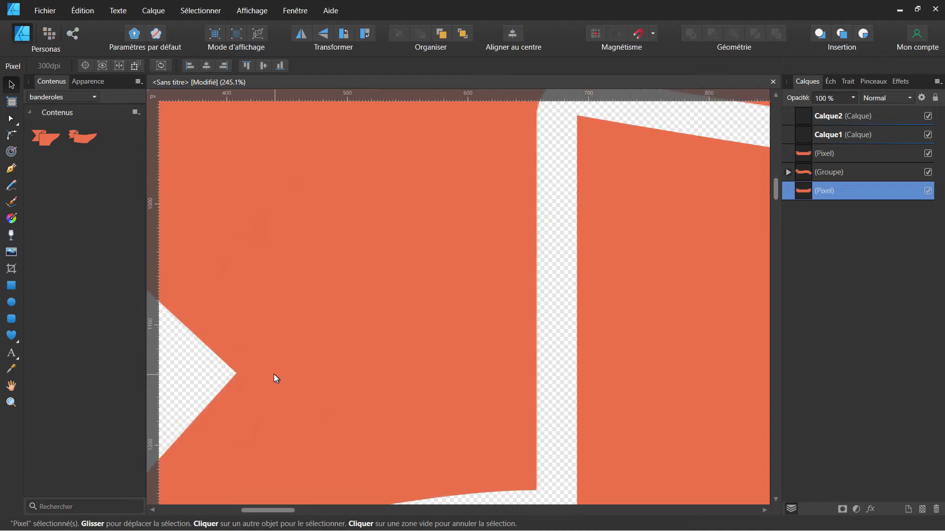
pyautogui.scroll(5, 274, 374)
pyautogui.scroll(15, 336, 337)
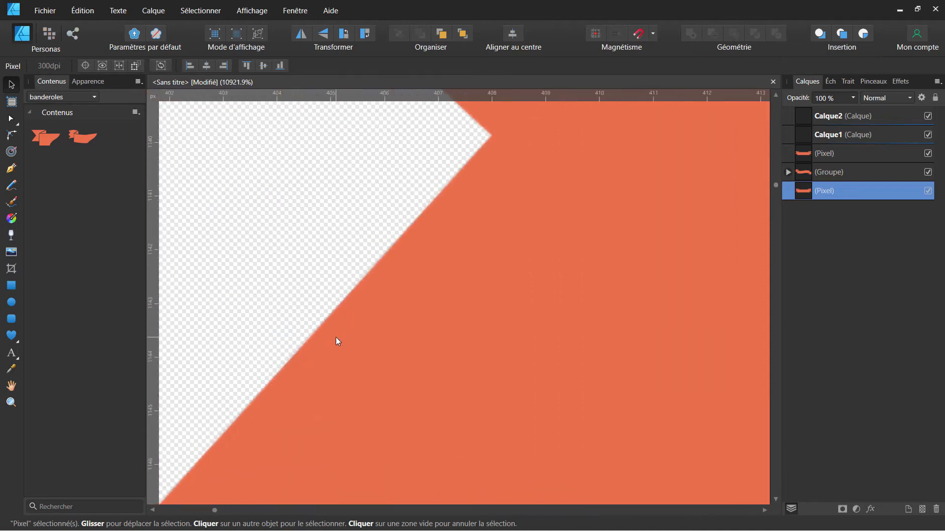
# Magnify the tip of the wavy banner's left notch to an extreme zoom level to check its vector edge for pixels
pyautogui.scroll(10, 339, 379)
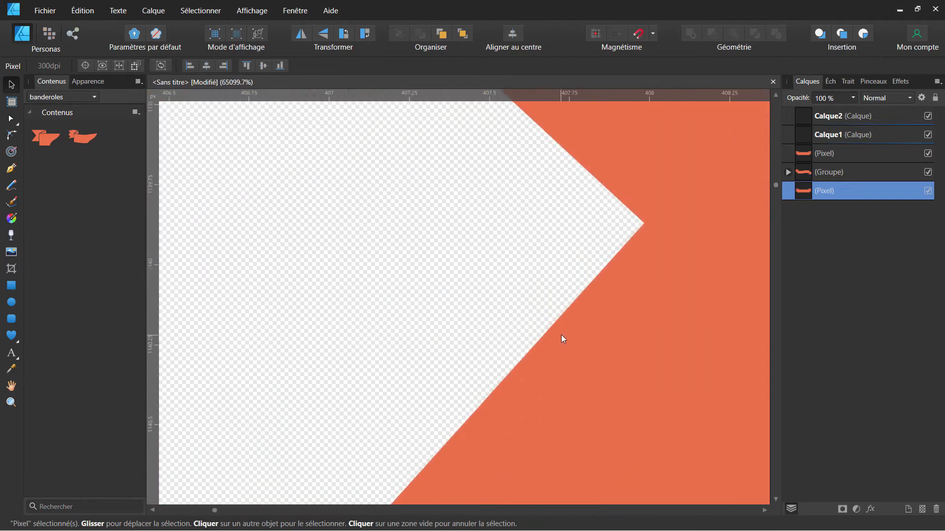
pyautogui.scroll(15, 562, 338)
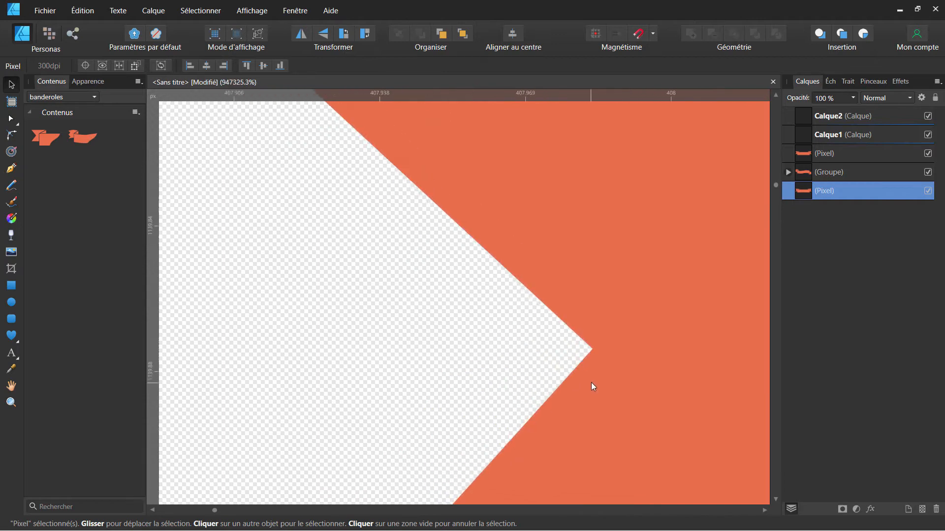
pyautogui.scroll(15, 591, 382)
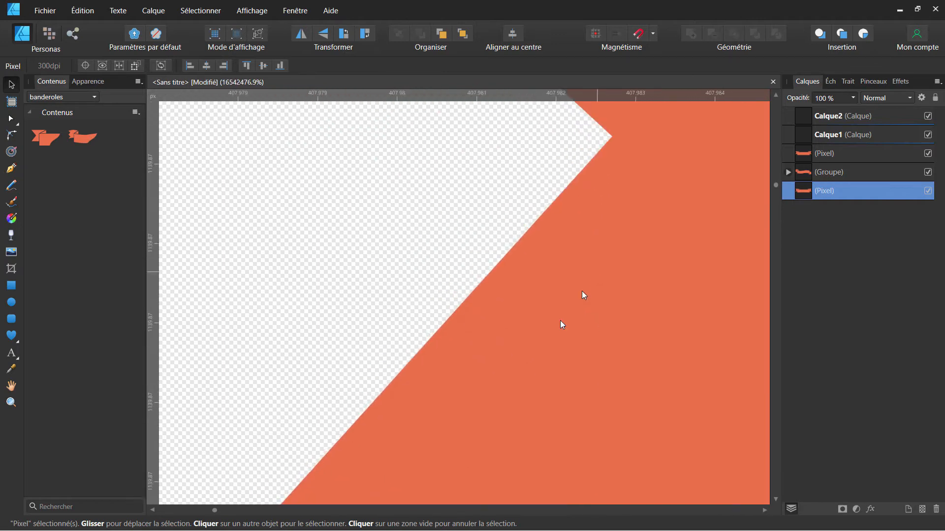
pyautogui.scroll(3, 561, 324)
pyautogui.scroll(5, 522, 328)
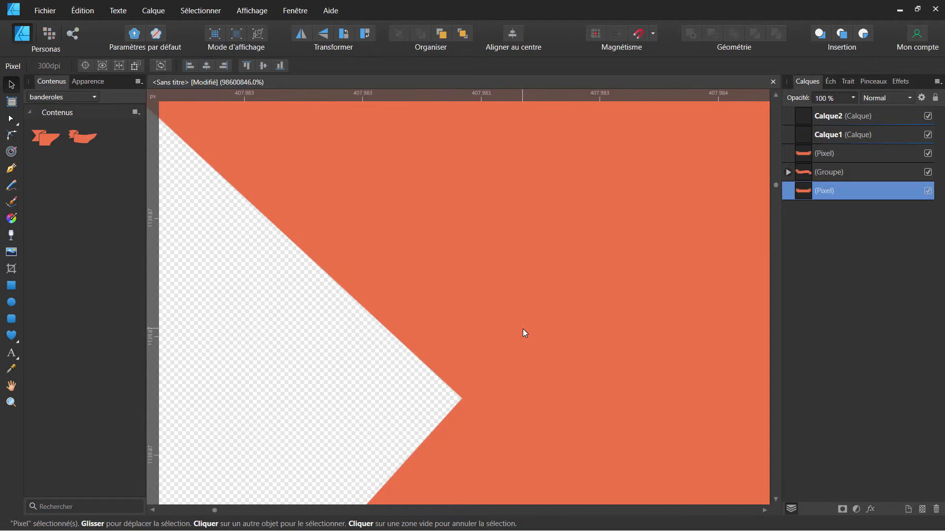
# Return from the magnified notch to a view showing both banners together on the page
pyautogui.scroll(-12, 522, 329)
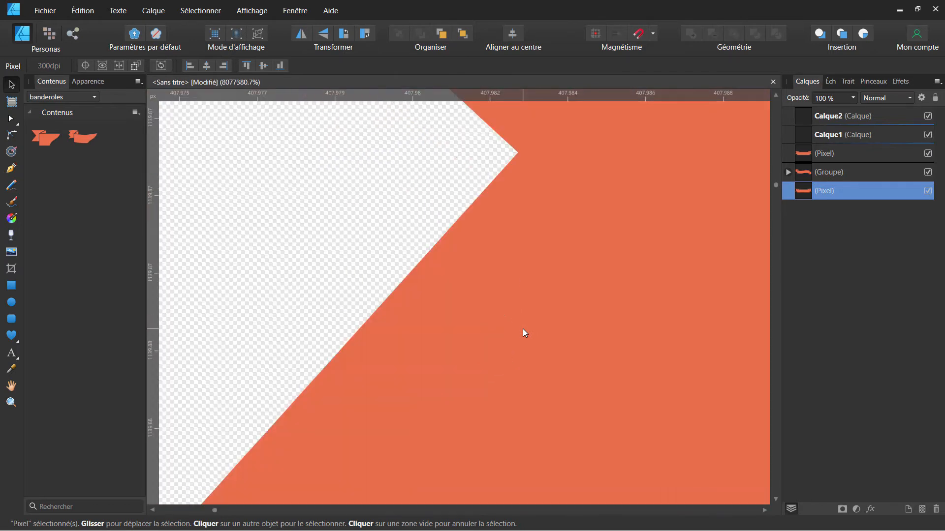
pyautogui.scroll(-15, 523, 329)
pyautogui.scroll(-10, 522, 329)
pyautogui.scroll(-10, 522, 329)
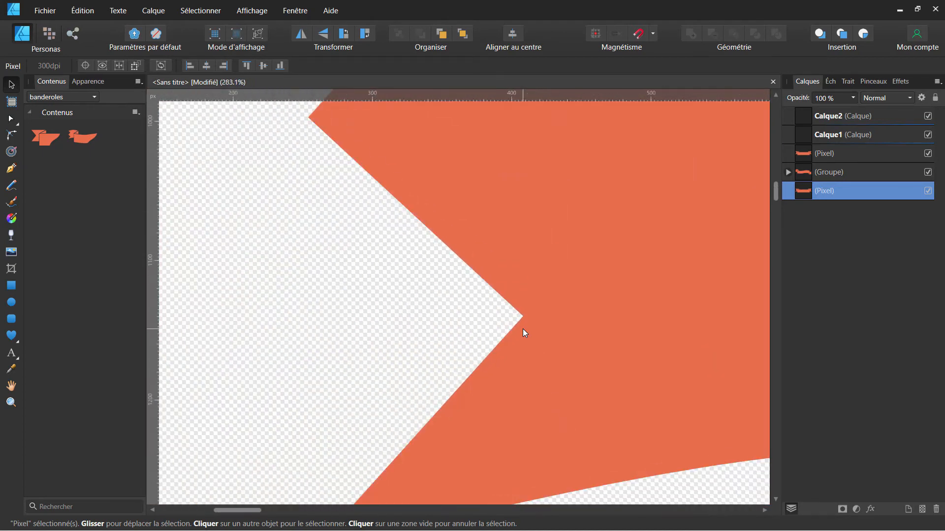
pyautogui.scroll(-10, 522, 329)
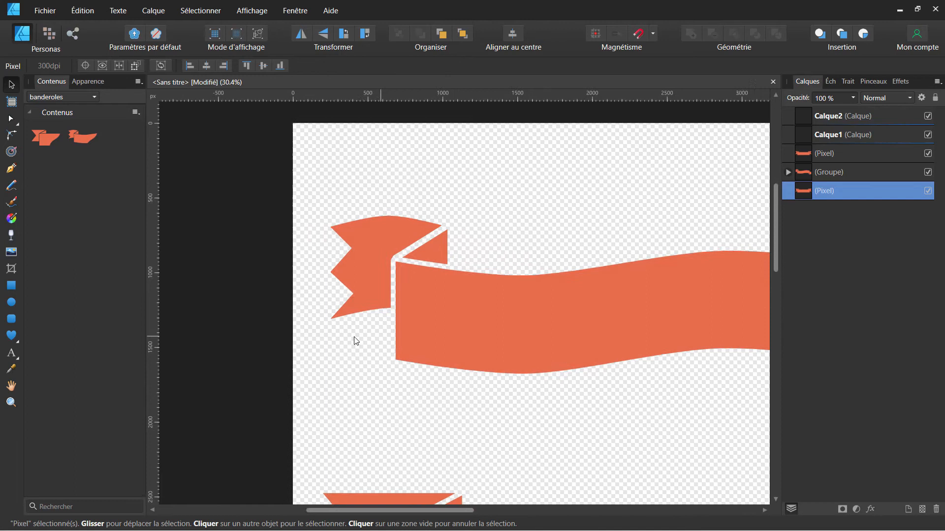
pyautogui.moveTo(354, 337); pyautogui.dragTo(287, 332)
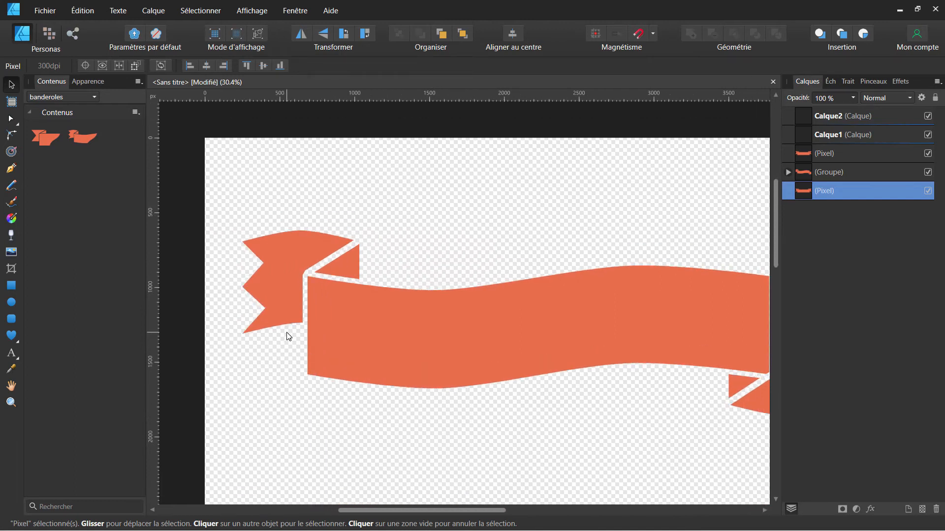
pyautogui.hscroll(3, 327, 374)
pyautogui.scroll(-3, 298, 350)
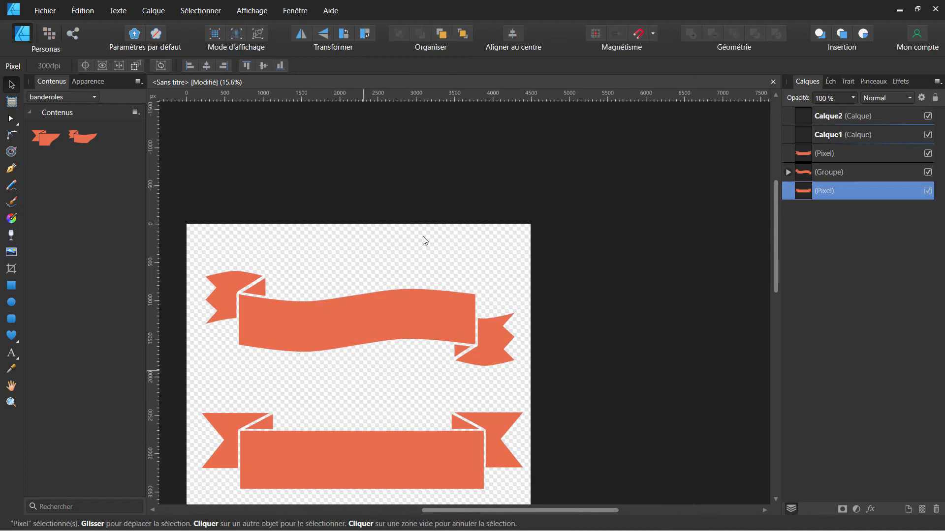
pyautogui.scroll(-3, 425, 240)
pyautogui.hscroll(-2, 418, 255)
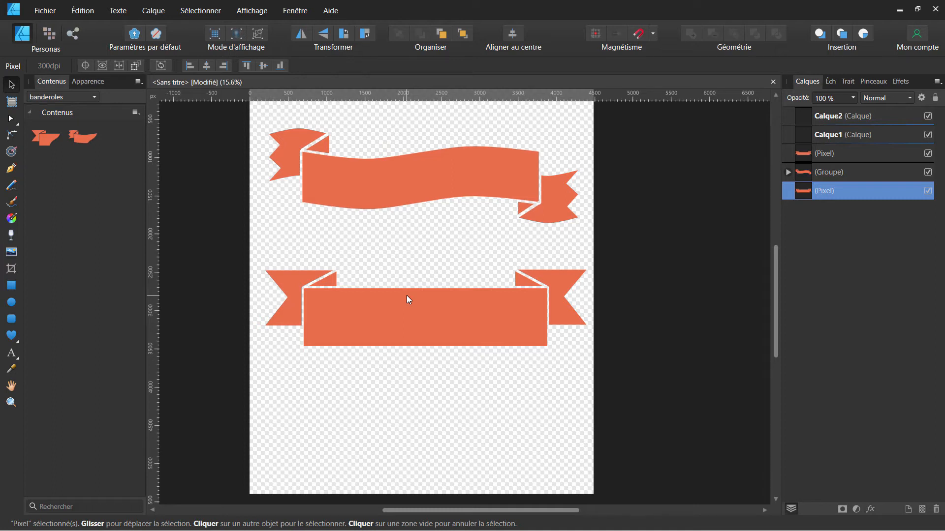
pyautogui.moveTo(573, 227); pyautogui.dragTo(566, 274)
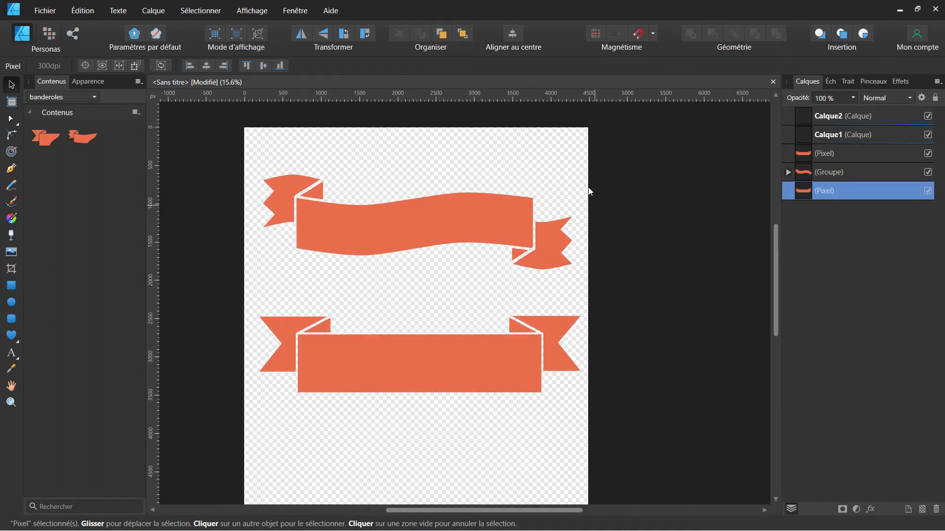
pyautogui.moveTo(434, 270); pyautogui.dragTo(405, 224)
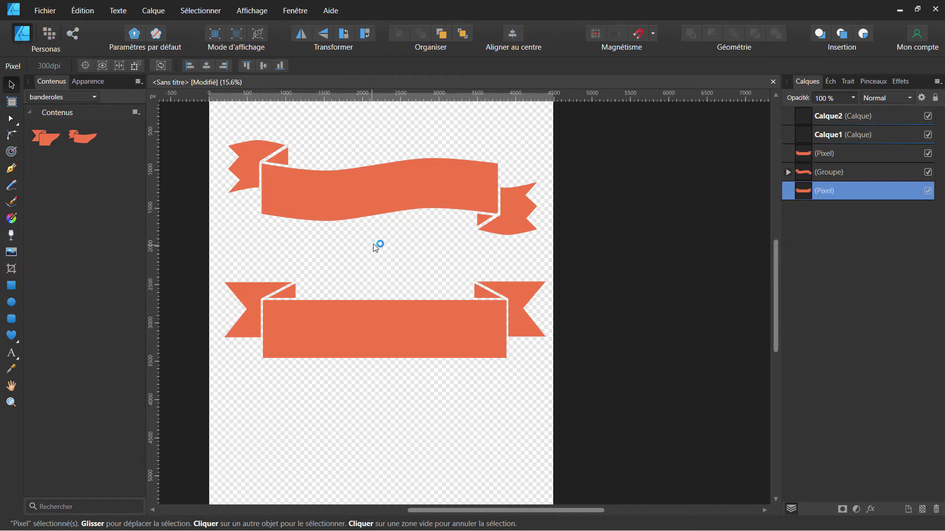
pyautogui.moveTo(411, 247); pyautogui.dragTo(433, 274)
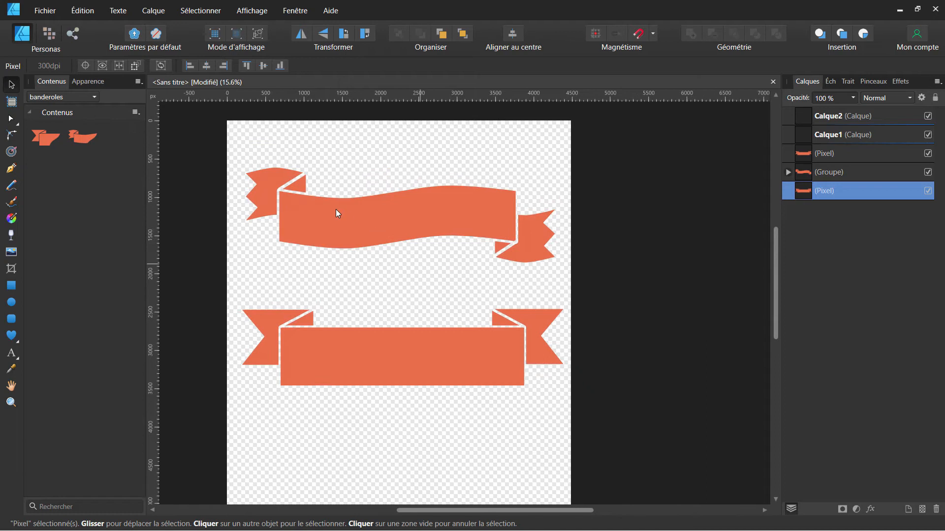
pyautogui.scroll(1, 427, 334)
# Select the wavy banner group and switch to the Pixel Persona
pyautogui.click(441, 347)
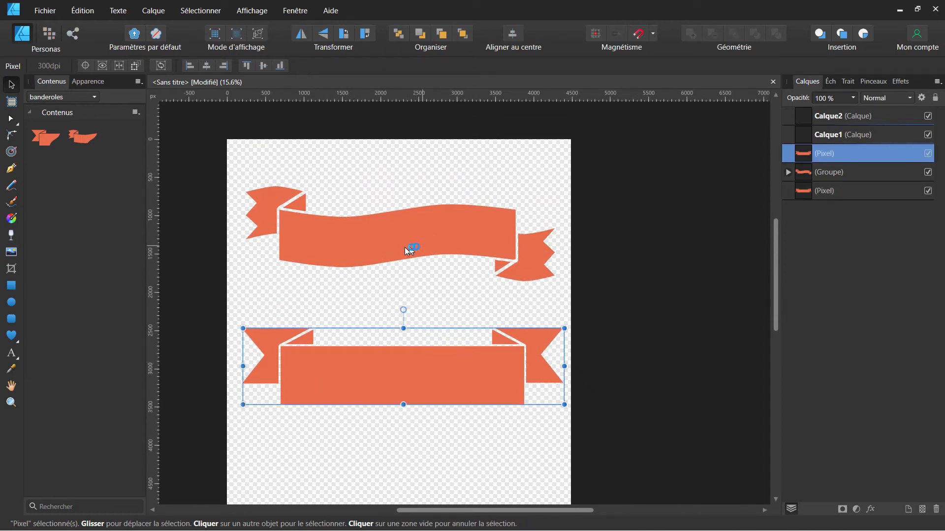
pyautogui.click(421, 238)
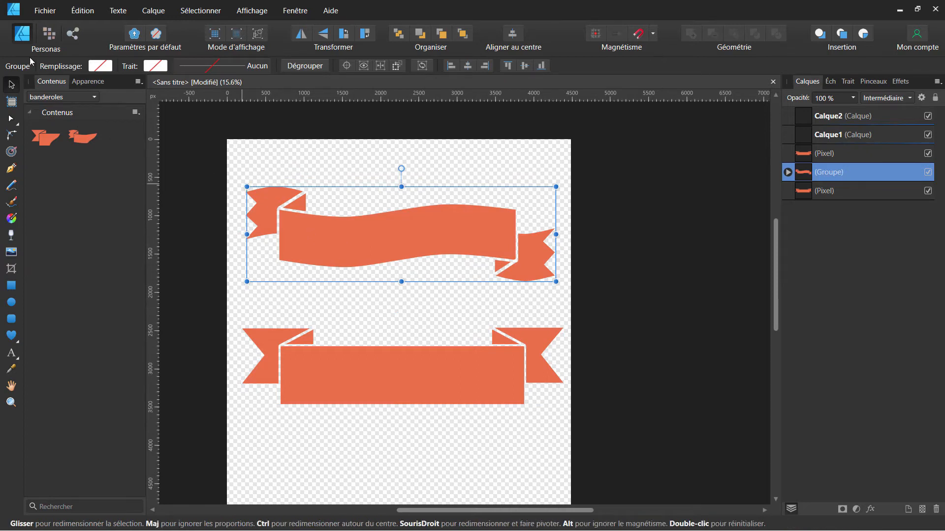
pyautogui.click(49, 34)
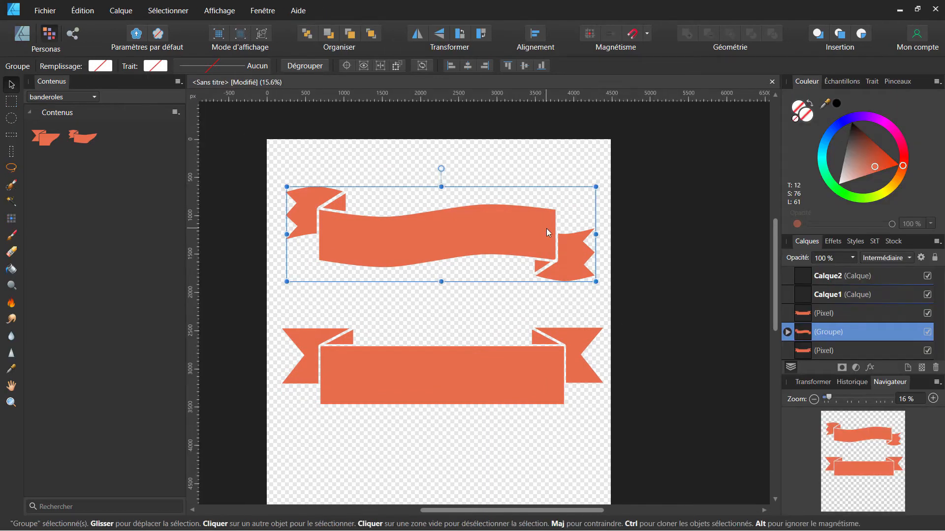
pyautogui.moveTo(546, 228); pyautogui.dragTo(538, 253)
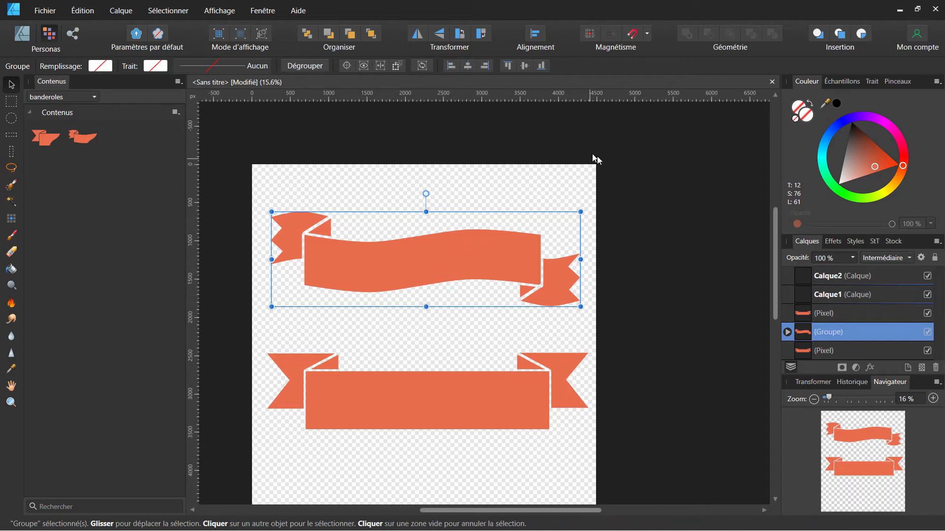
# Expand the wavy banner group to select the curve of its right tail, and add a new layer
pyautogui.click(788, 332)
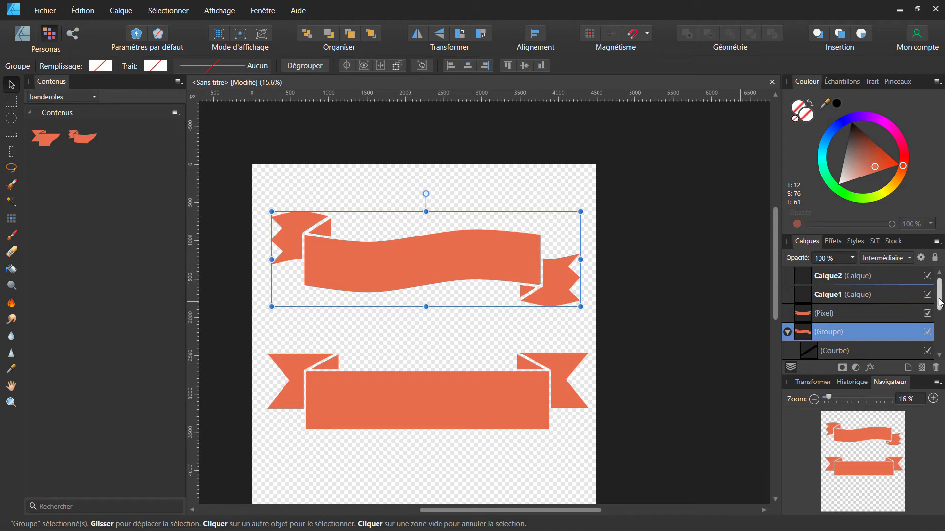
pyautogui.moveTo(939, 303); pyautogui.dragTo(939, 345)
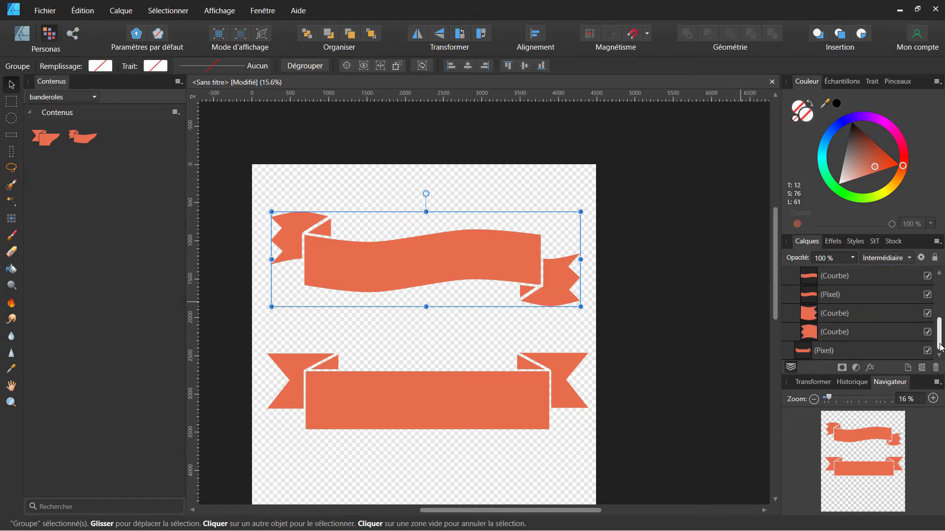
pyautogui.click(835, 315)
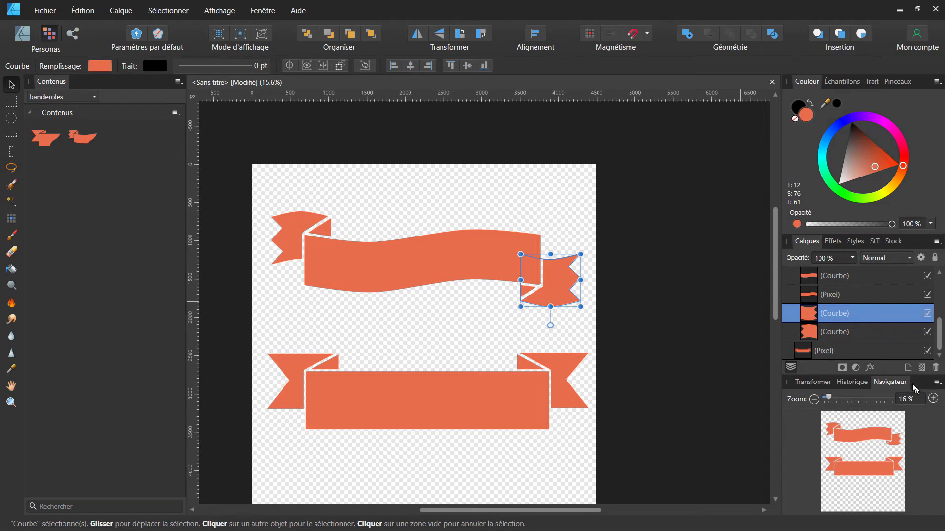
pyautogui.click(908, 369)
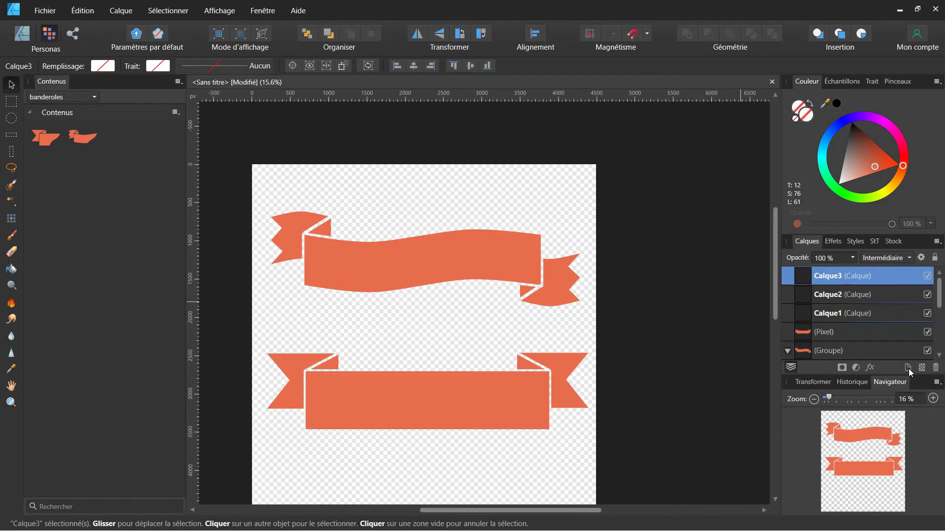
pyautogui.scroll(-3, 871, 303)
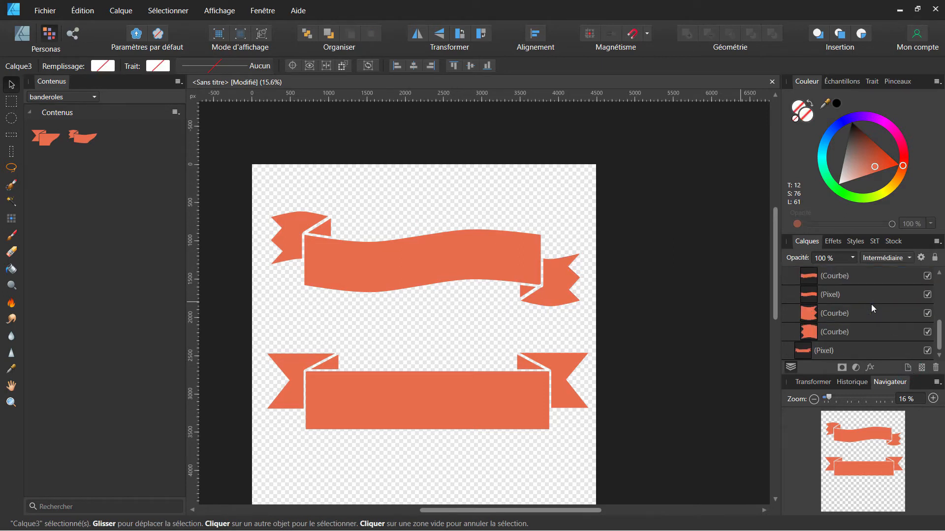
pyautogui.scroll(3, 871, 304)
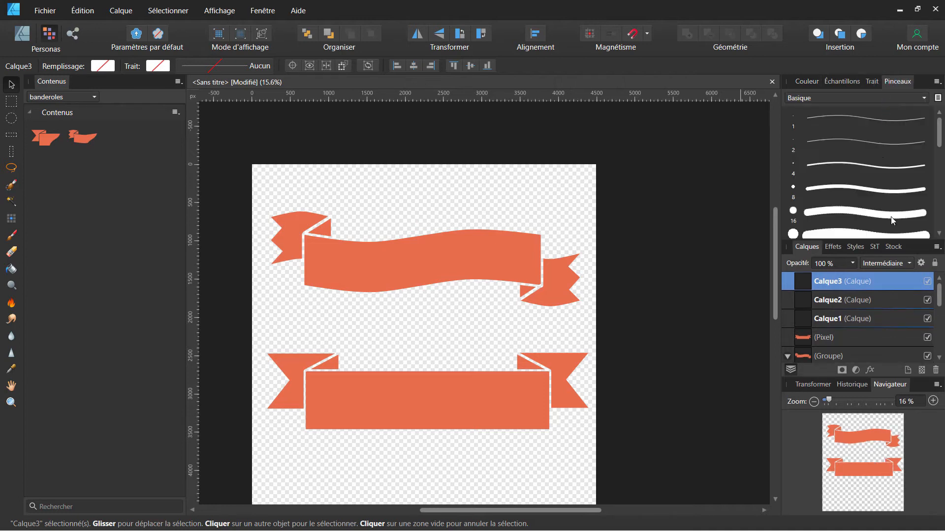
# Choose the size 203 halftone brush from the My Halftones category
pyautogui.click(908, 98)
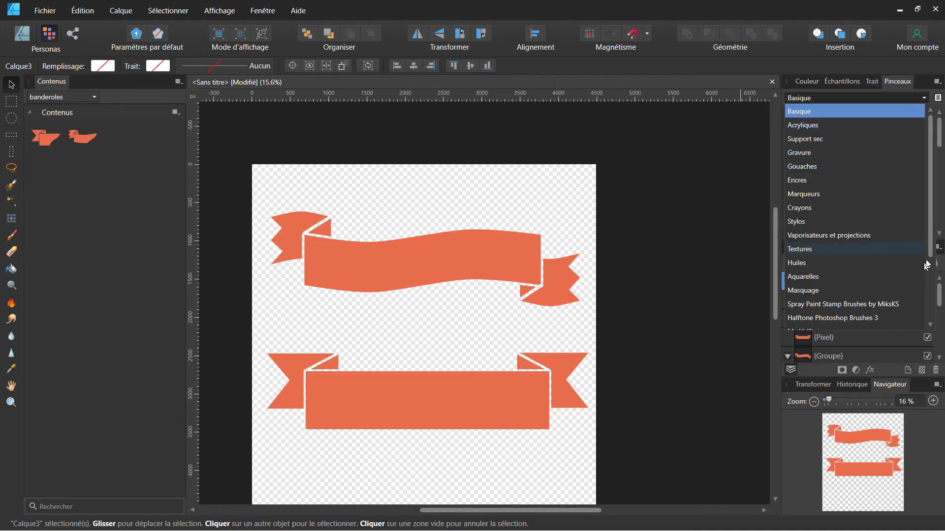
pyautogui.scroll(-5, 930, 281)
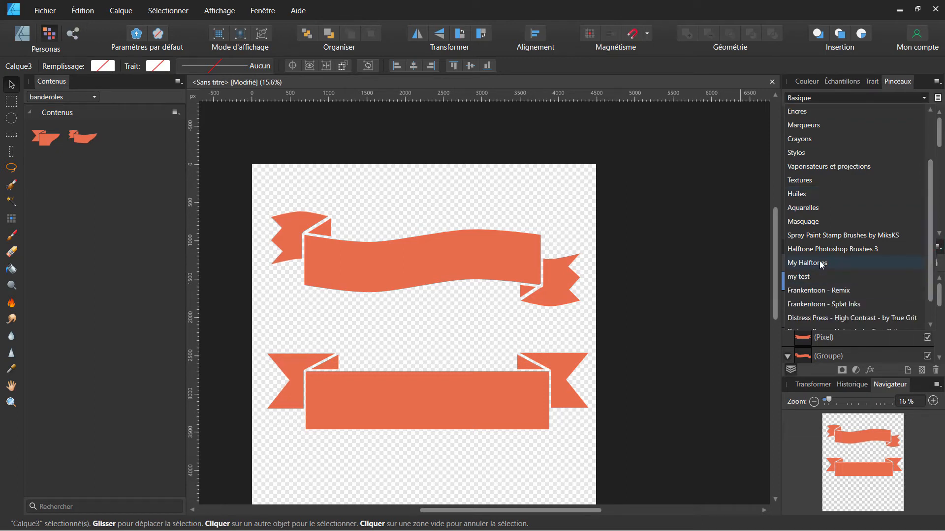
pyautogui.click(821, 264)
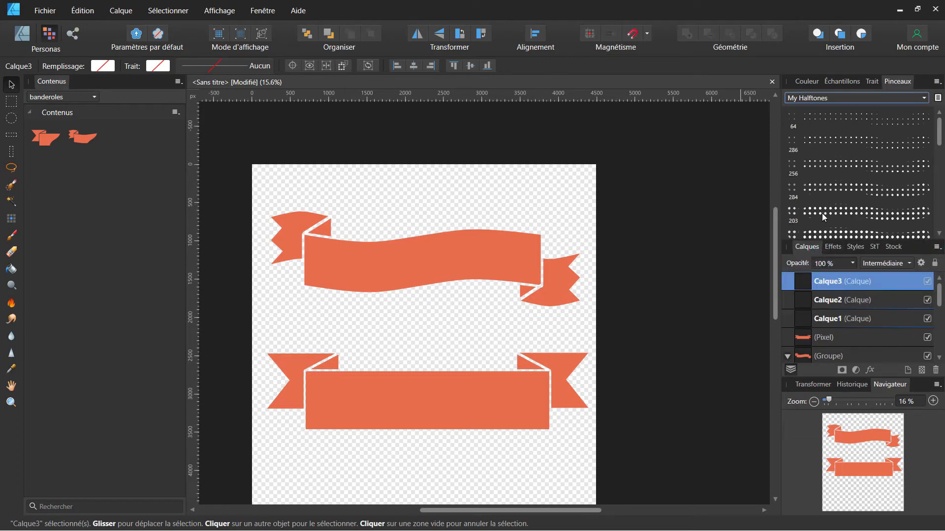
pyautogui.click(824, 217)
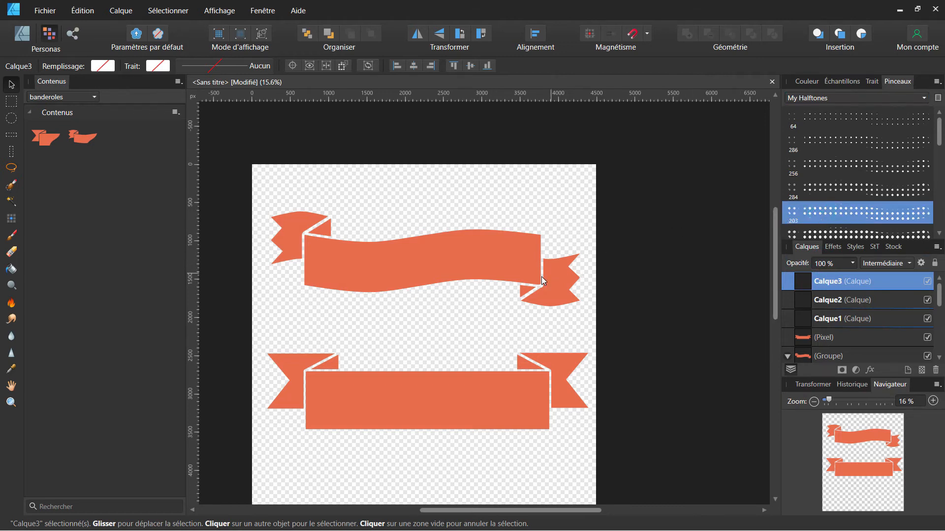
# Delete the empty top layer and paint halftone dots over the wavy banner's right tail with the Paint Brush, dismissing the Assistant notice
pyautogui.press('Delete')
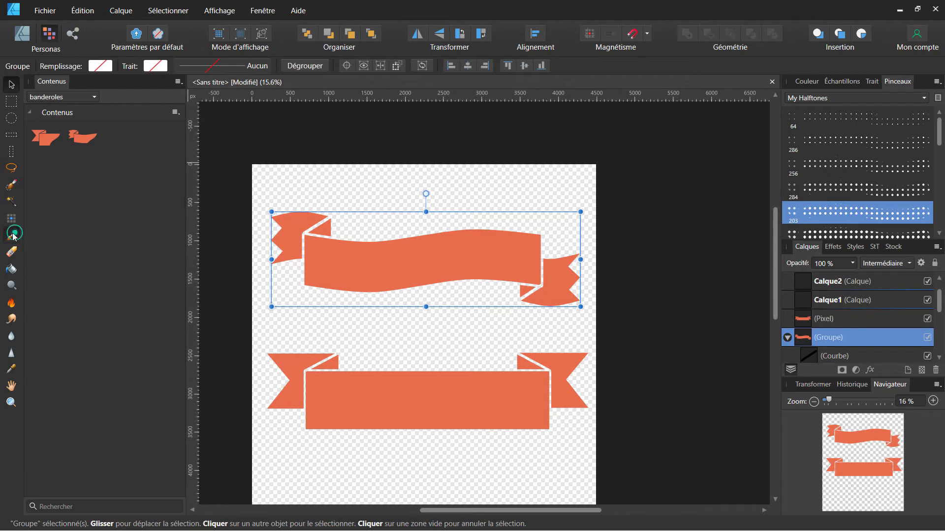
pyautogui.press('b')
pyautogui.moveTo(550, 267)
pyautogui.mouseDown()
pyautogui.moveTo(569, 276)
pyautogui.moveTo(544, 282)
pyautogui.moveTo(561, 281)
pyautogui.moveTo(550, 266)
pyautogui.moveTo(577, 256)
pyautogui.moveTo(550, 302)
pyautogui.moveTo(539, 291)
pyautogui.moveTo(529, 300)
pyautogui.moveTo(568, 301)
pyautogui.mouseUp()
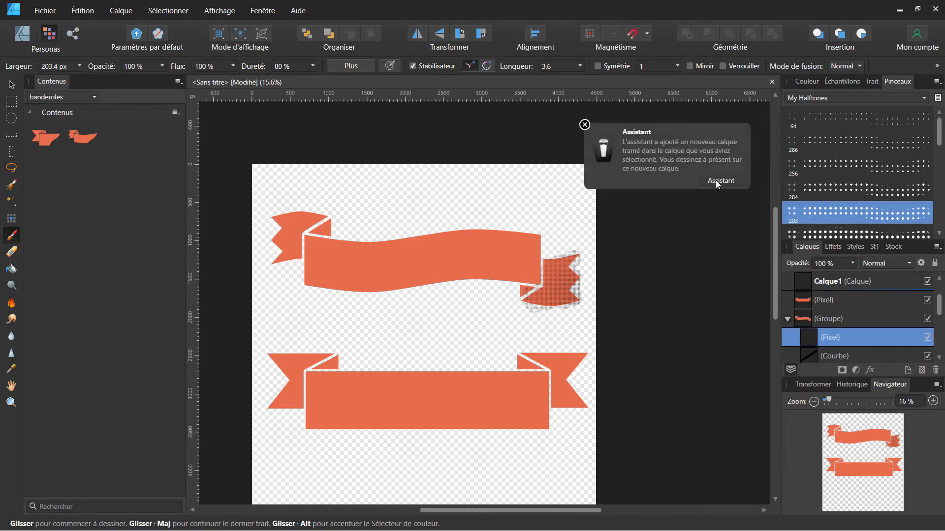
pyautogui.click(585, 125)
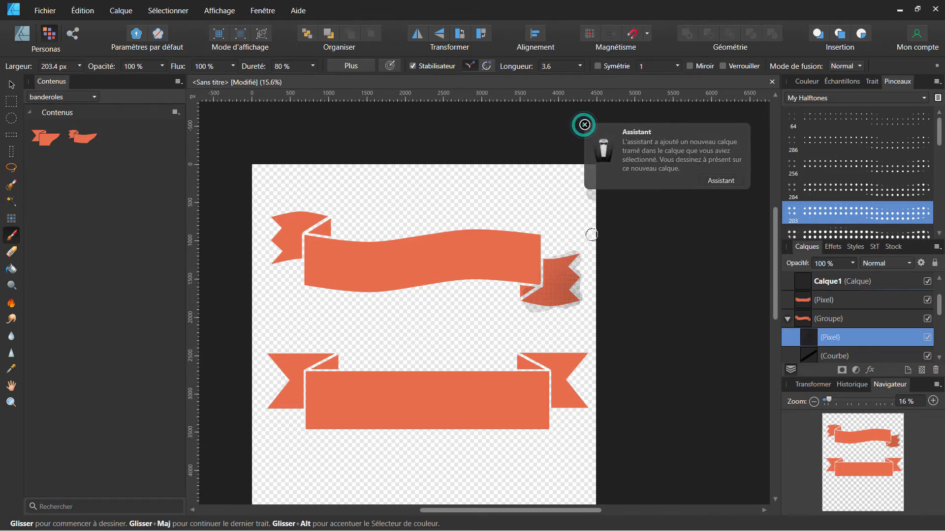
# Try nesting the halftone pixel layer in the curve of the wavy banner's right tail, testing drop positions in the layer stack
pyautogui.scroll(4, 591, 235)
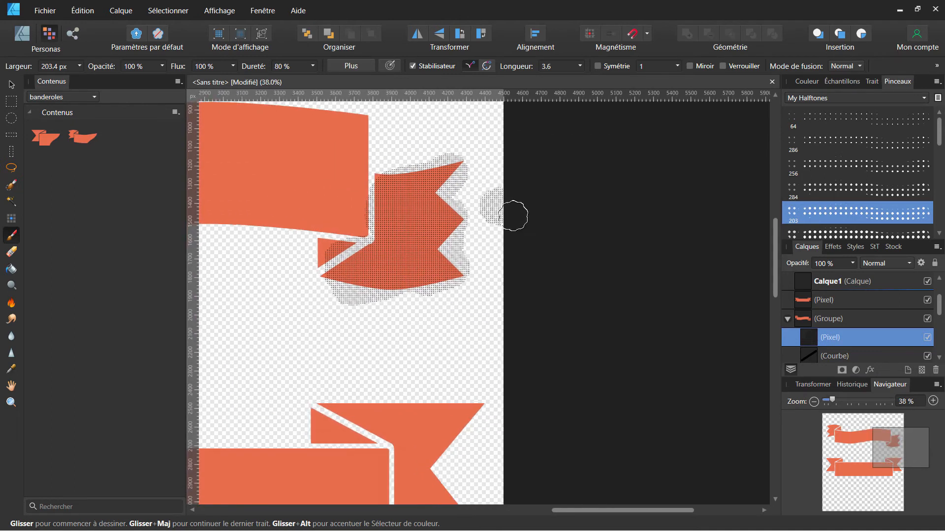
pyautogui.scroll(1, 514, 215)
pyautogui.scroll(1, 523, 226)
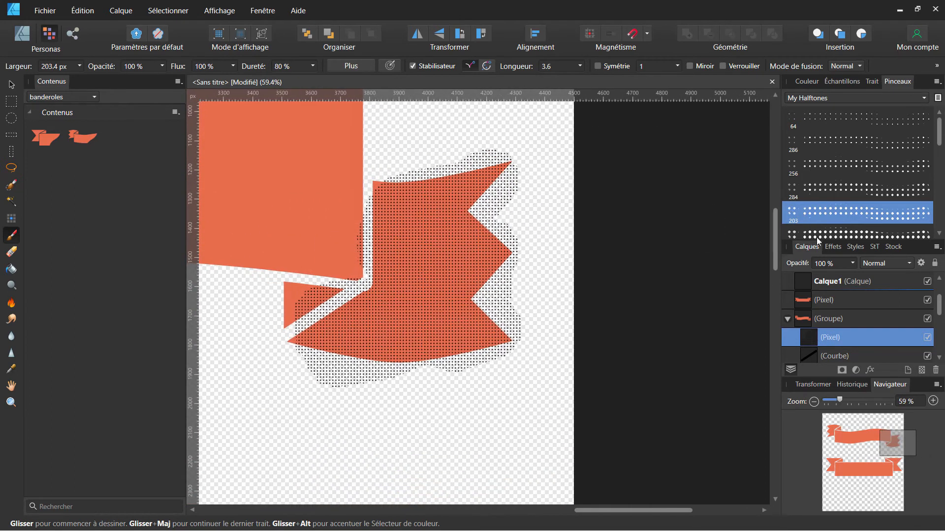
pyautogui.scroll(-1, 941, 319)
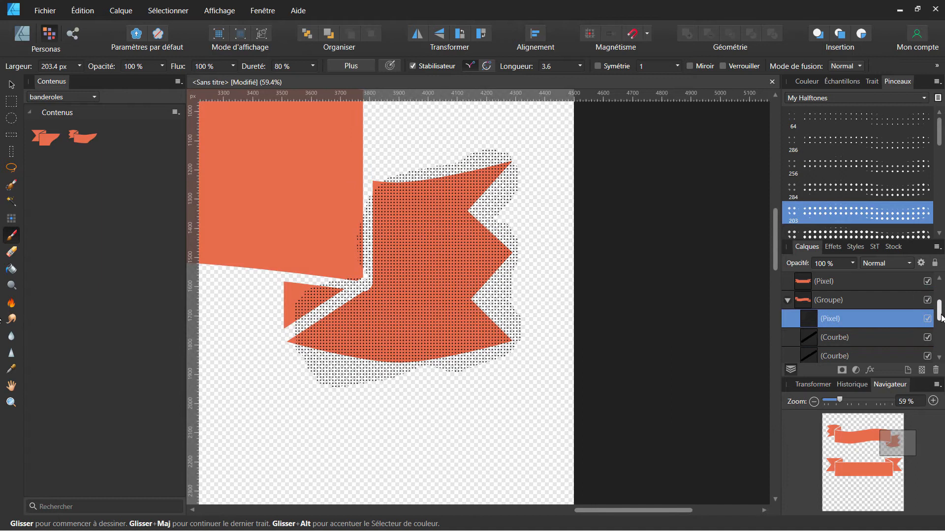
pyautogui.scroll(-1, 941, 322)
pyautogui.scroll(-1, 941, 326)
pyautogui.moveTo(837, 282); pyautogui.dragTo(827, 370)
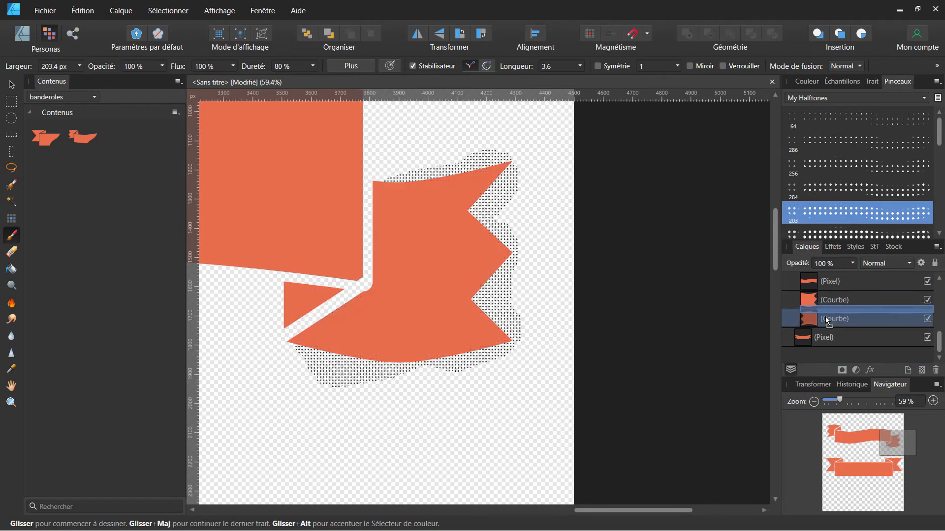
pyautogui.moveTo(827, 323); pyautogui.dragTo(805, 289)
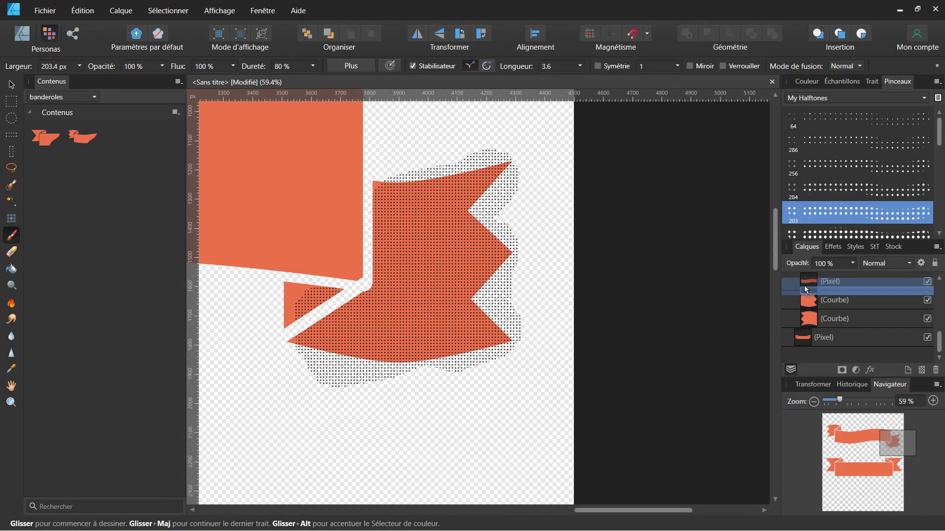
pyautogui.moveTo(806, 289); pyautogui.dragTo(836, 304)
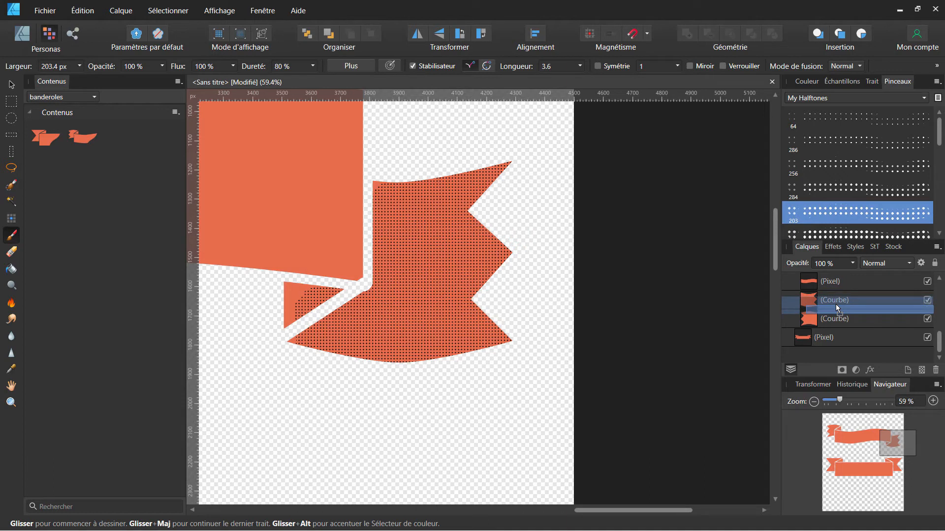
pyautogui.moveTo(835, 305); pyautogui.dragTo(817, 300)
pyautogui.rightClick(817, 300)
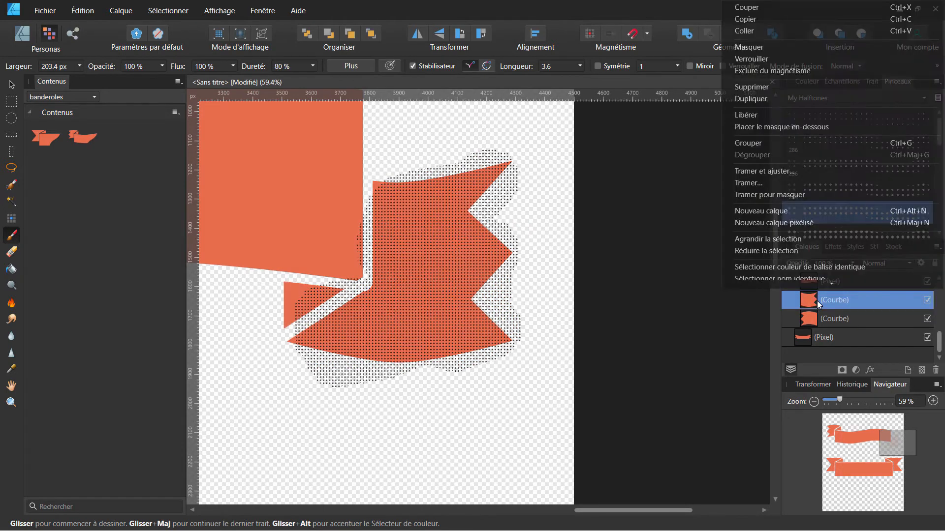
pyautogui.doubleClick(855, 304)
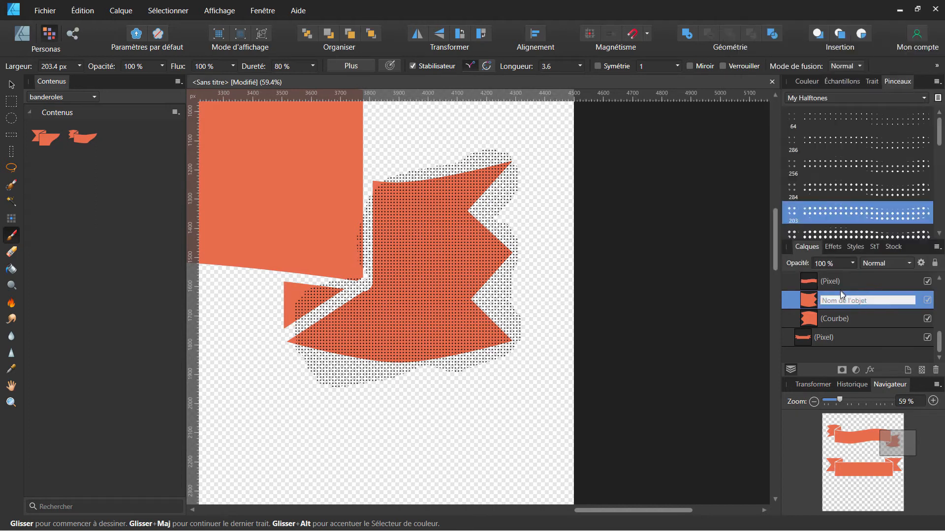
# Clip the halftone pixel layer inside the curve of the wavy banner's right tail and check the clipped shading
pyautogui.scroll(2, 841, 292)
pyautogui.moveTo(837, 317)
pyautogui.mouseDown()
pyautogui.moveTo(837, 362)
pyautogui.moveTo(834, 305)
pyautogui.mouseUp()
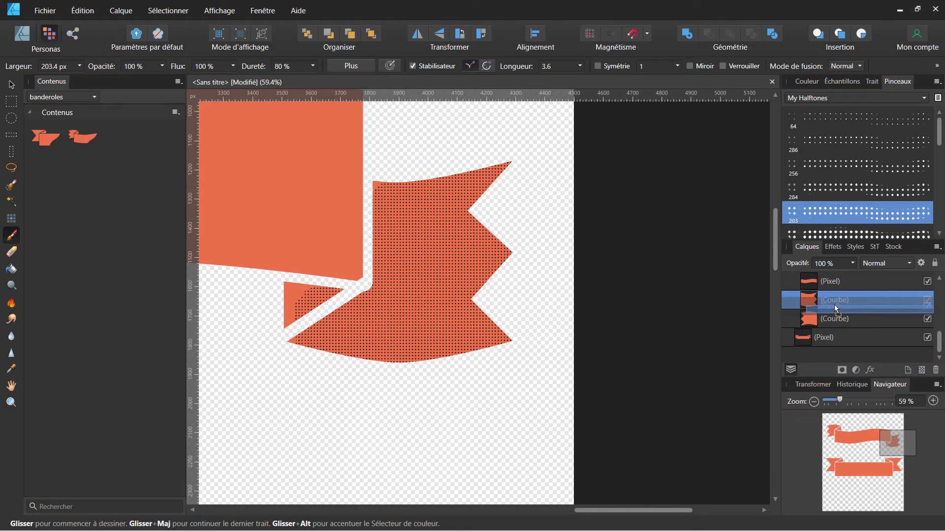
pyautogui.moveTo(834, 305); pyautogui.dragTo(815, 299)
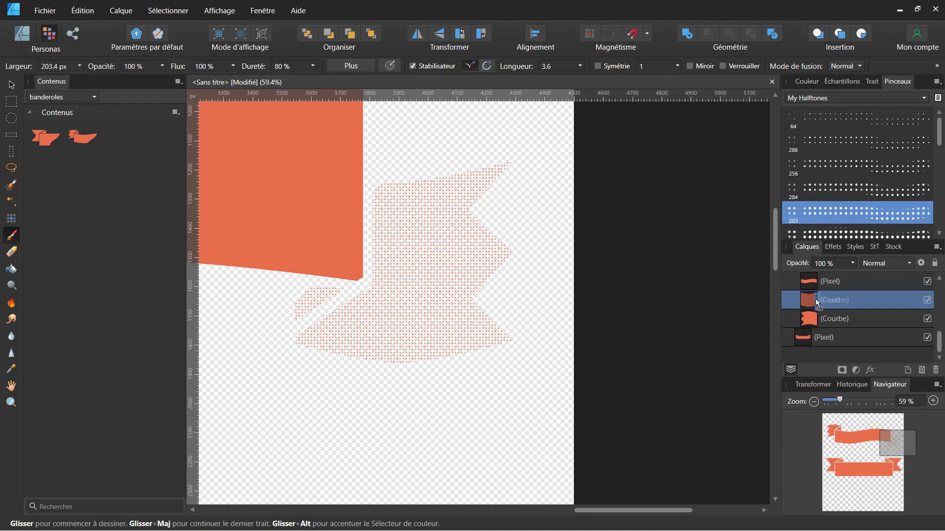
pyautogui.moveTo(815, 299); pyautogui.dragTo(802, 303)
pyautogui.scroll(-6, 559, 281)
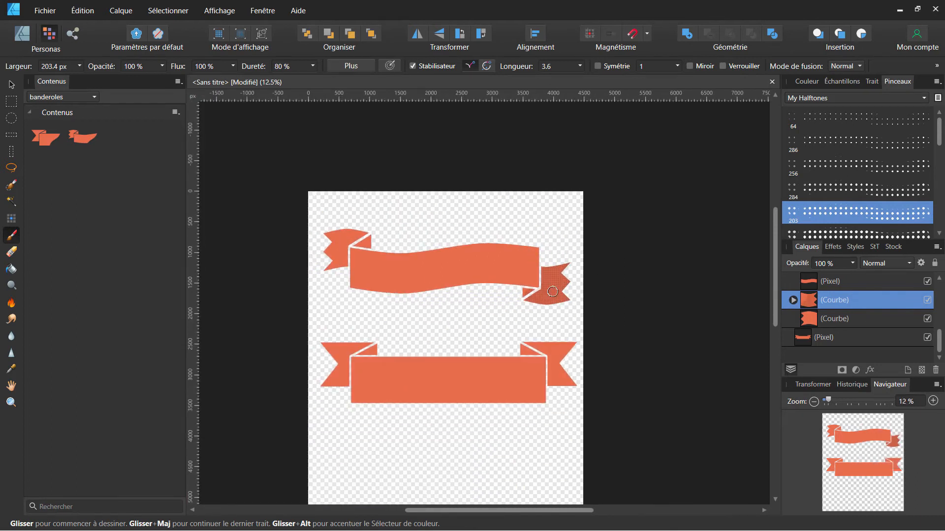
pyautogui.scroll(3, 556, 300)
pyautogui.scroll(4, 581, 320)
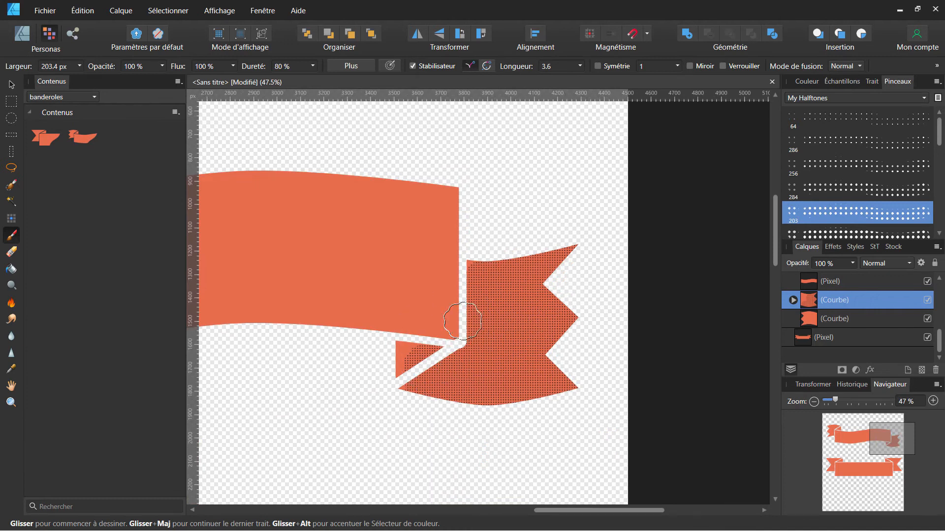
pyautogui.scroll(-6, 504, 339)
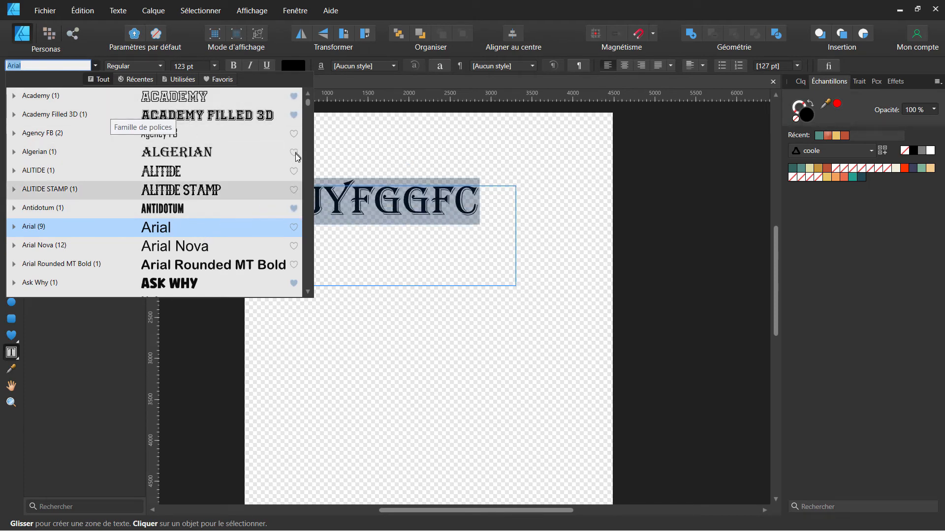
# Browse the favourite, used and recent font lists for the selected text, keeping Arial
pyautogui.click(219, 80)
pyautogui.moveTo(311, 120)
pyautogui.mouseDown()
pyautogui.moveTo(311, 270)
pyautogui.moveTo(312, 113)
pyautogui.mouseUp()
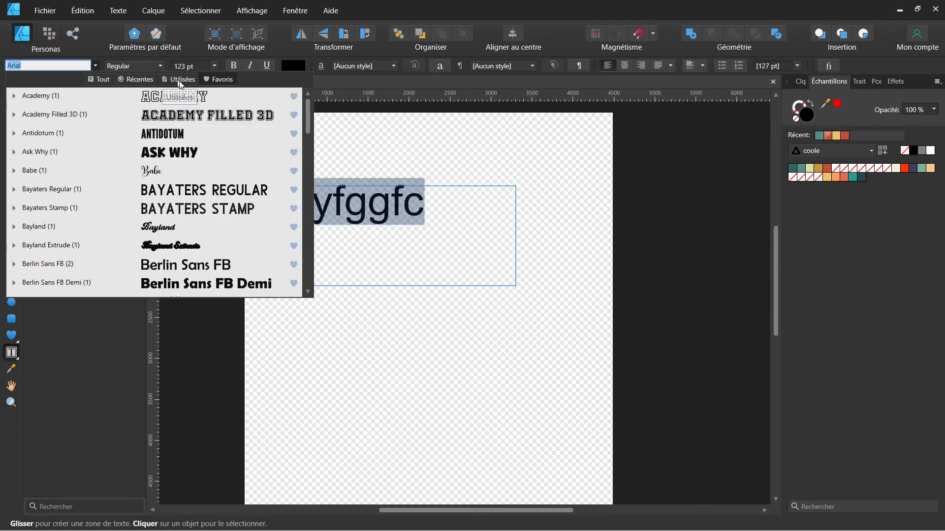
pyautogui.click(182, 80)
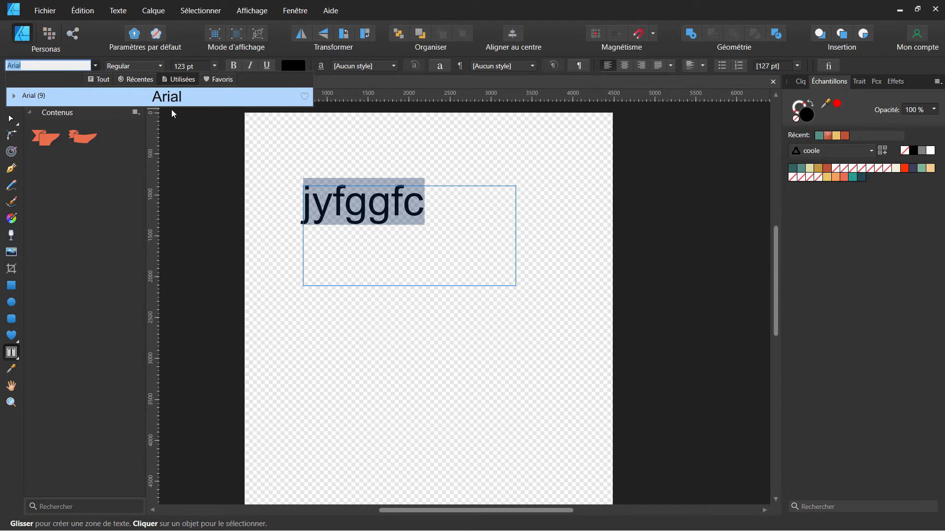
pyautogui.click(139, 85)
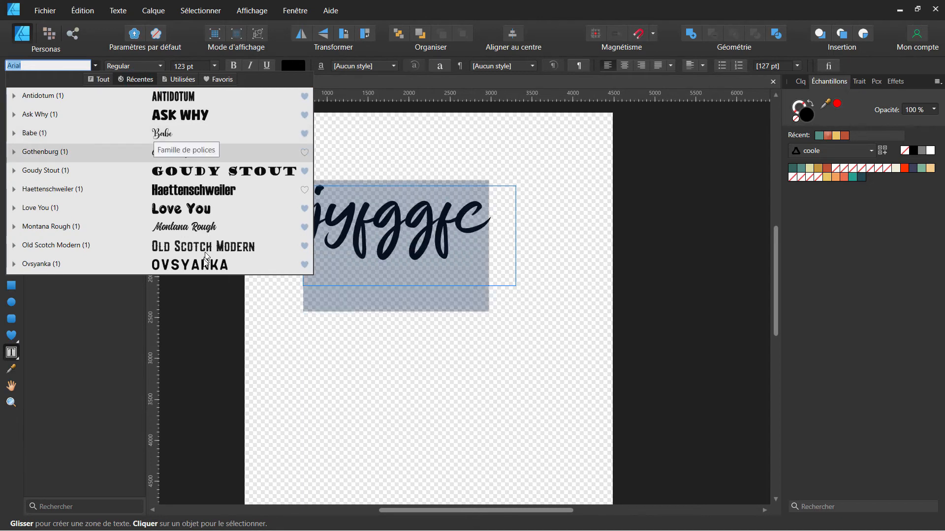
pyautogui.click(147, 79)
pyautogui.click(65, 77)
pyautogui.click(455, 261)
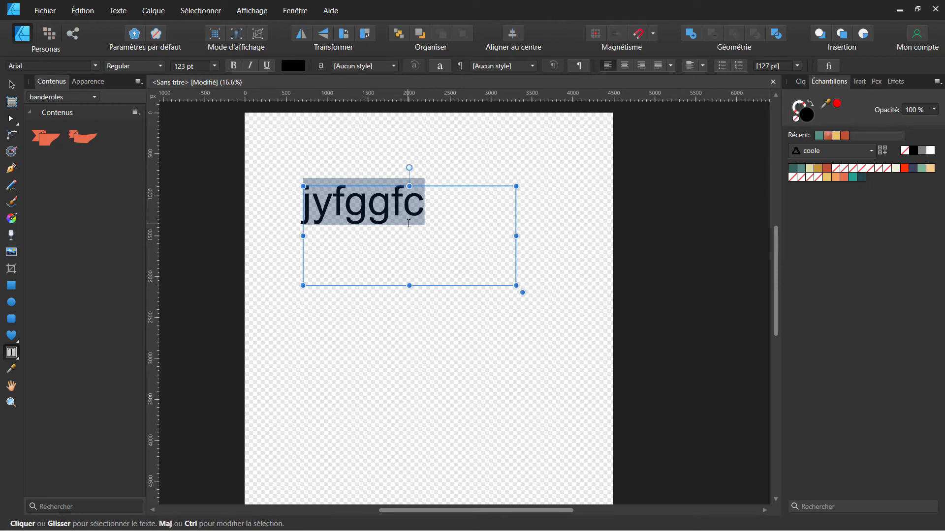
# Clear the sample text and delete its empty text frame from the page
pyautogui.press('BackSpace')
pyautogui.click(11, 84)
pyautogui.moveTo(415, 209); pyautogui.dragTo(381, 229)
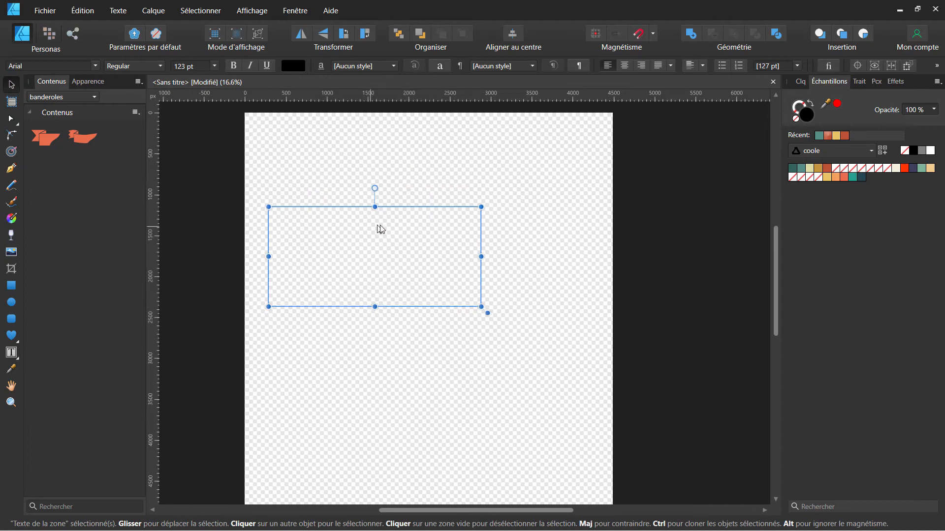
pyautogui.press('Delete')
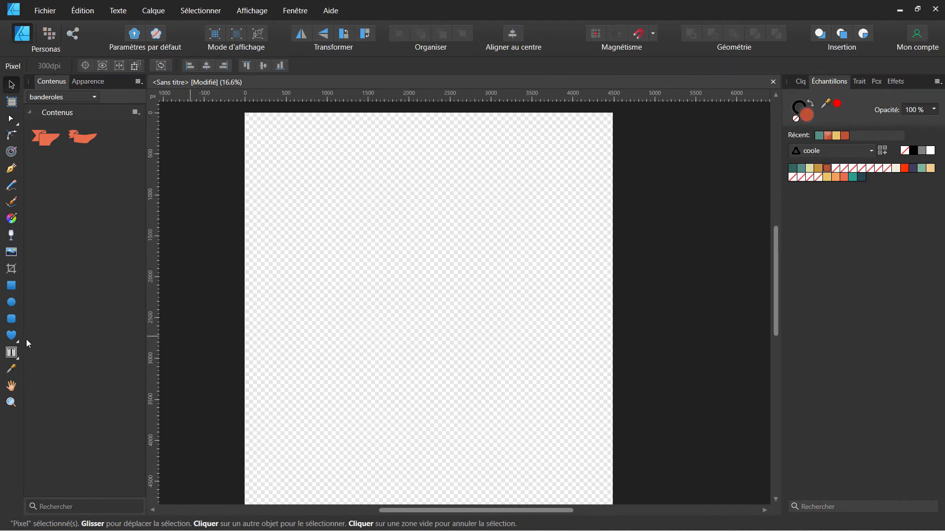
# Draw an ellipse about 3700 by 2500 px and convert its outline to a text path with the Artistic Text tool
pyautogui.click(11, 303)
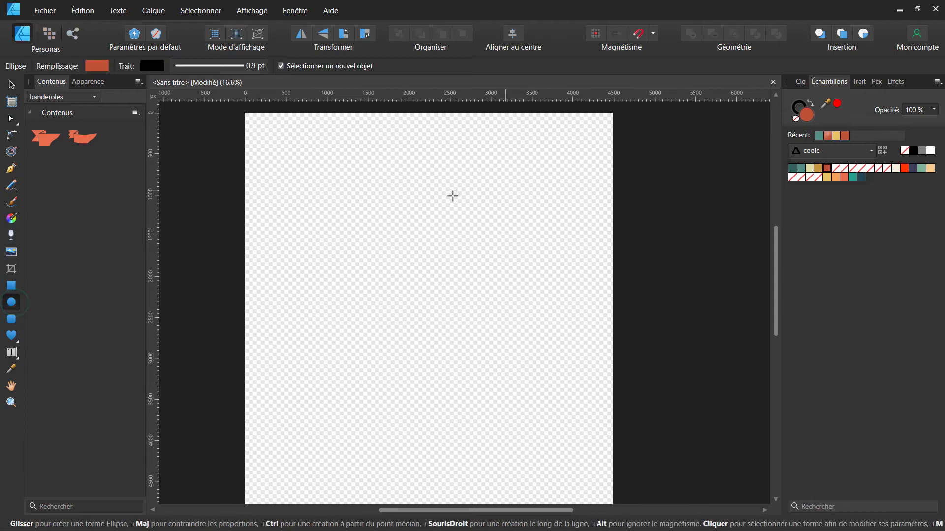
pyautogui.moveTo(285, 233); pyautogui.dragTo(589, 436)
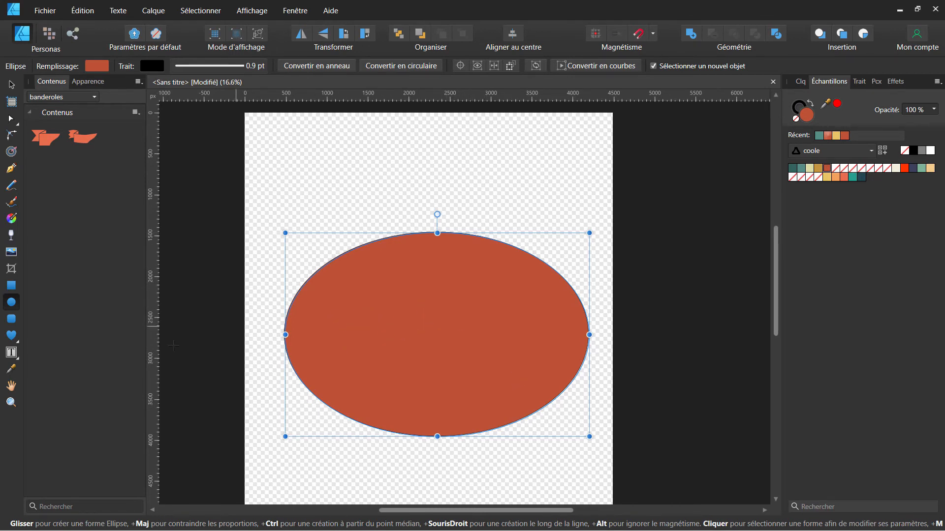
pyautogui.click(11, 352)
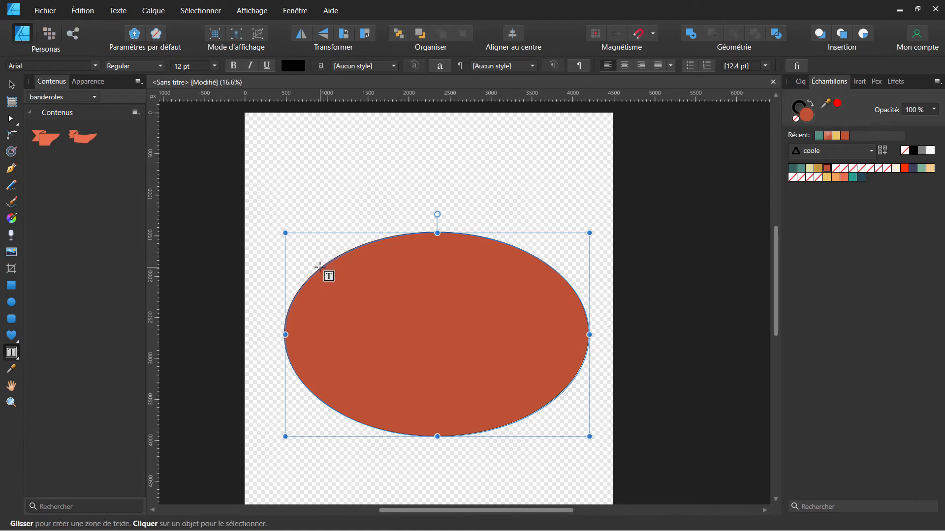
pyautogui.click(10, 357)
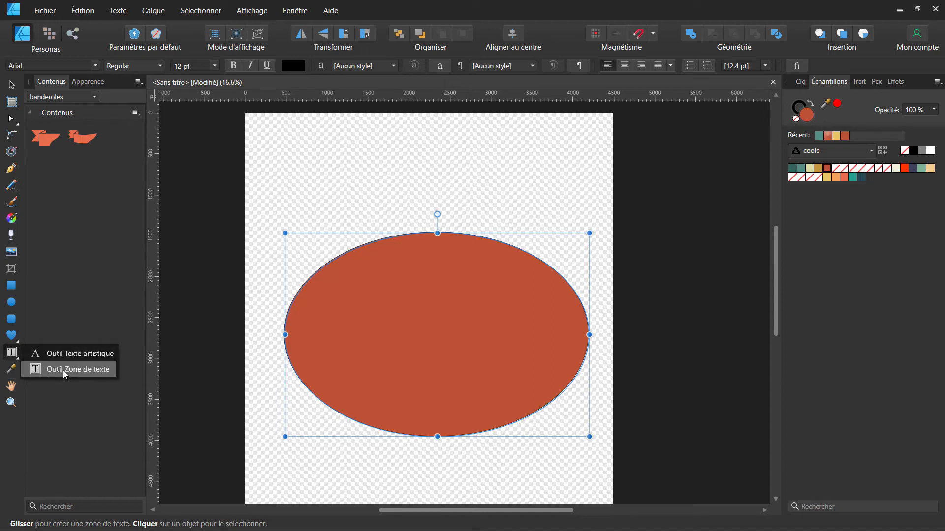
pyautogui.click(65, 354)
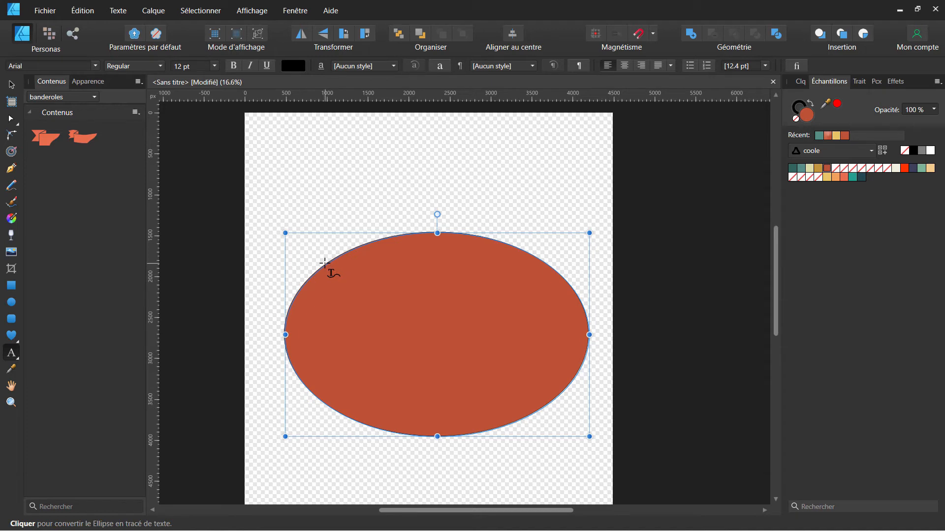
pyautogui.click(325, 263)
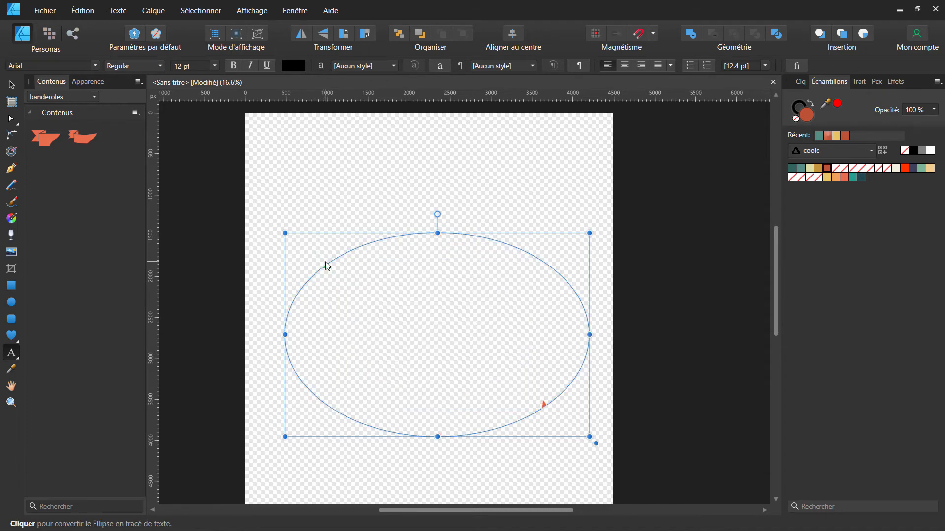
# Set the font size to 130 pt and write "jhfjytdtrdsjrdjytd" along the ellipse path
pyautogui.click(186, 66)
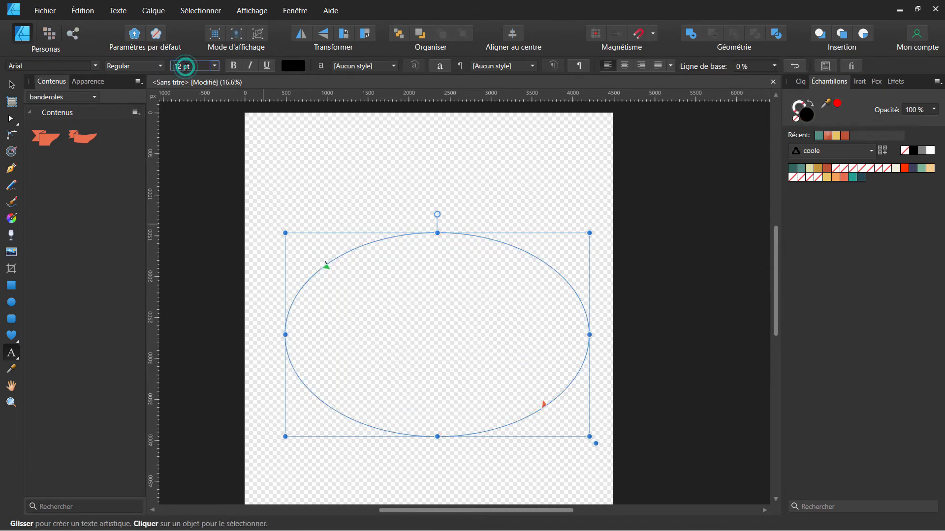
pyautogui.write('130')
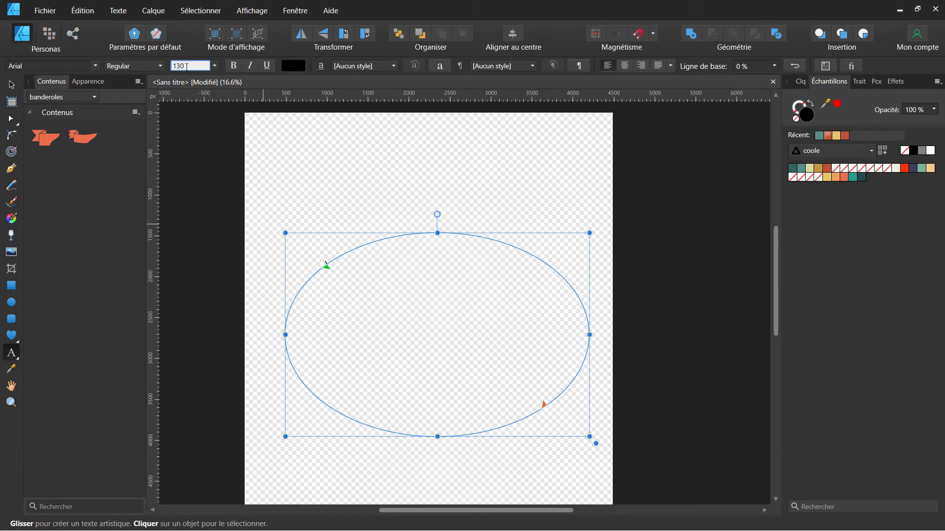
pyautogui.press('Return')
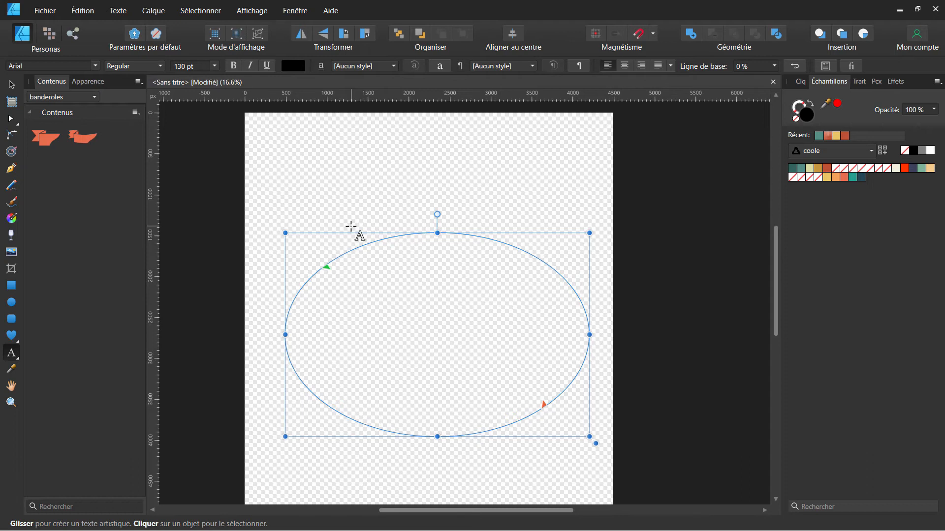
pyautogui.write('jhfjy')
pyautogui.write('t')
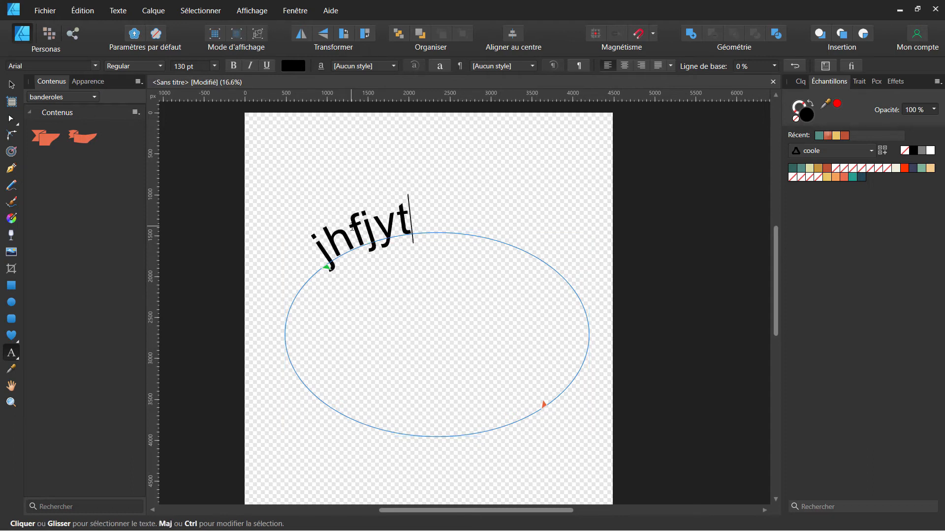
pyautogui.write('dtrds')
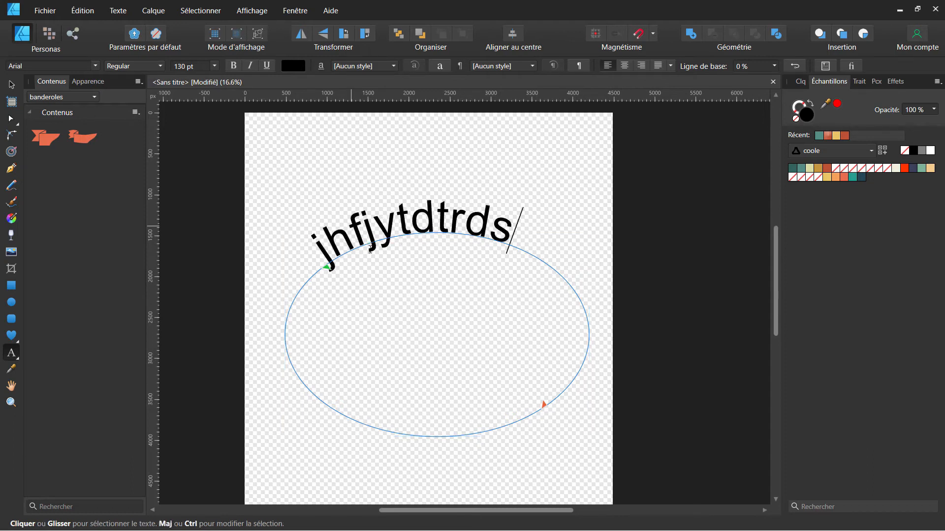
pyautogui.write('jrdjytd')
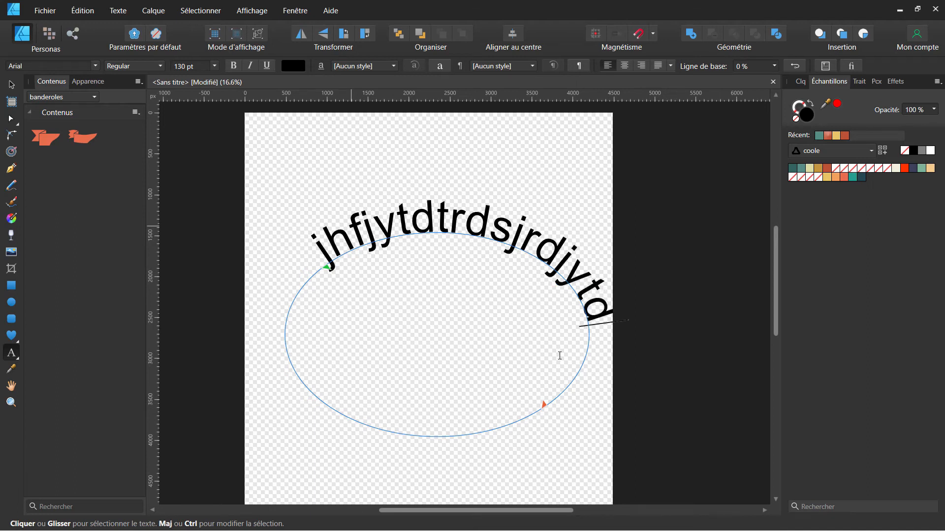
pyautogui.press('Escape')
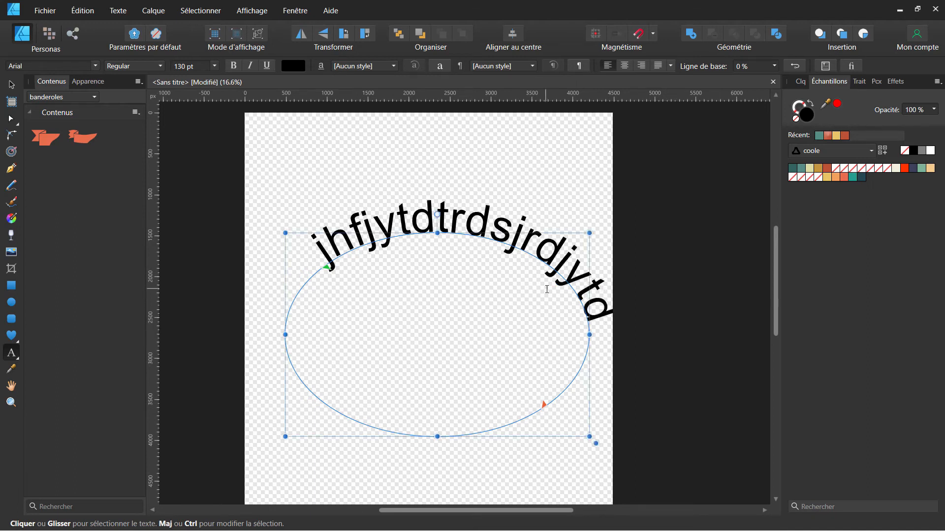
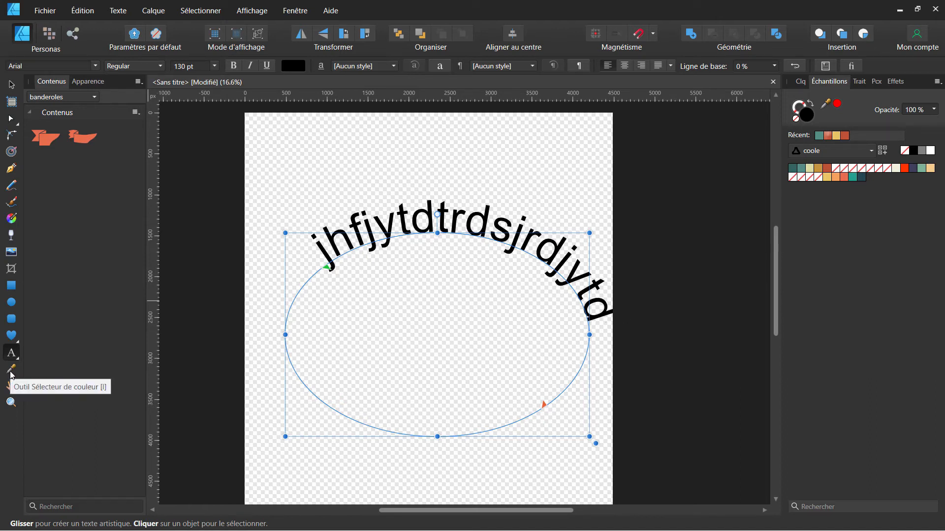
# Sample the black of the curved text with the Color Picker tool
pyautogui.click(11, 372)
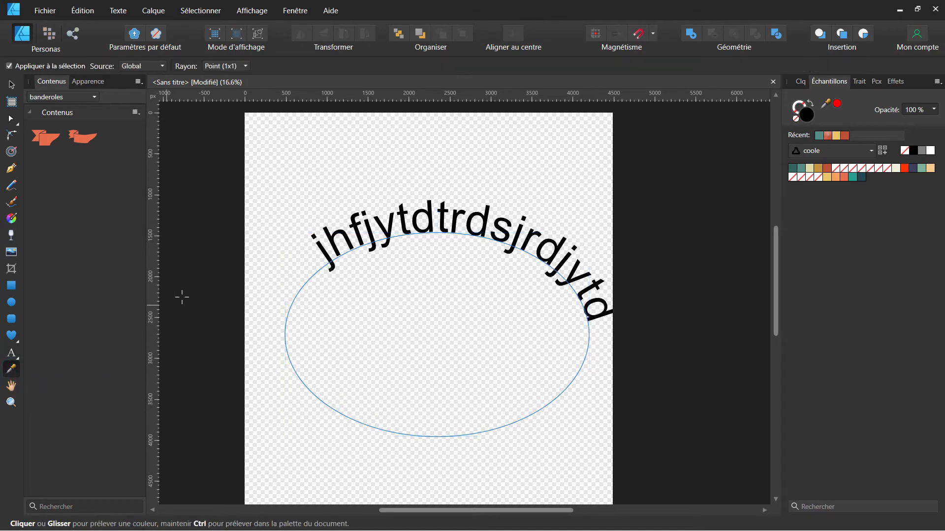
pyautogui.click(346, 237)
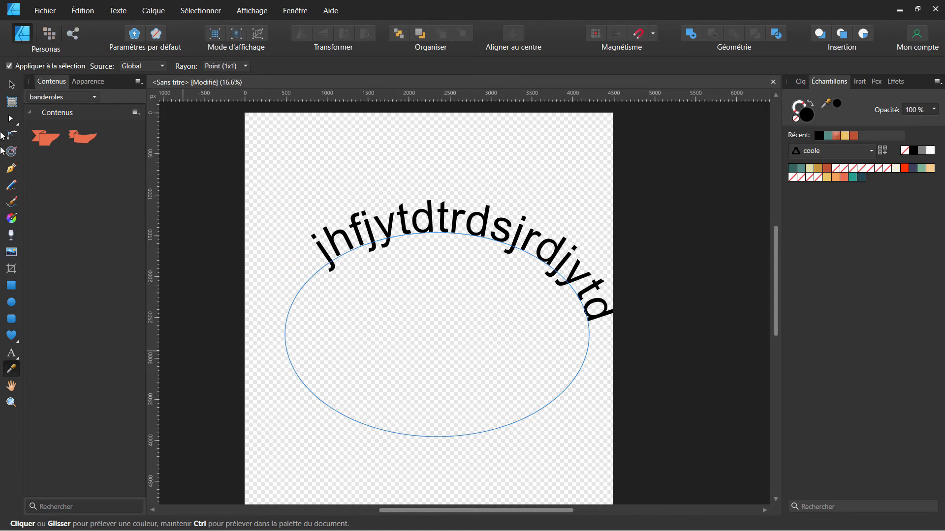
# Place the straight banner asset above the curved text and sample the banner's orange and the text's black with the colour picker
pyautogui.moveTo(49, 140); pyautogui.dragTo(368, 193)
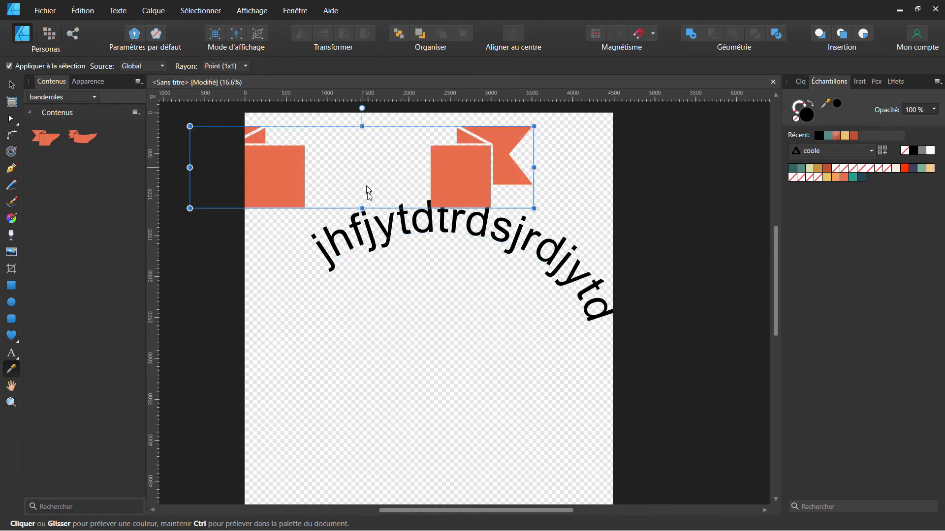
pyautogui.click(12, 370)
pyautogui.click(399, 176)
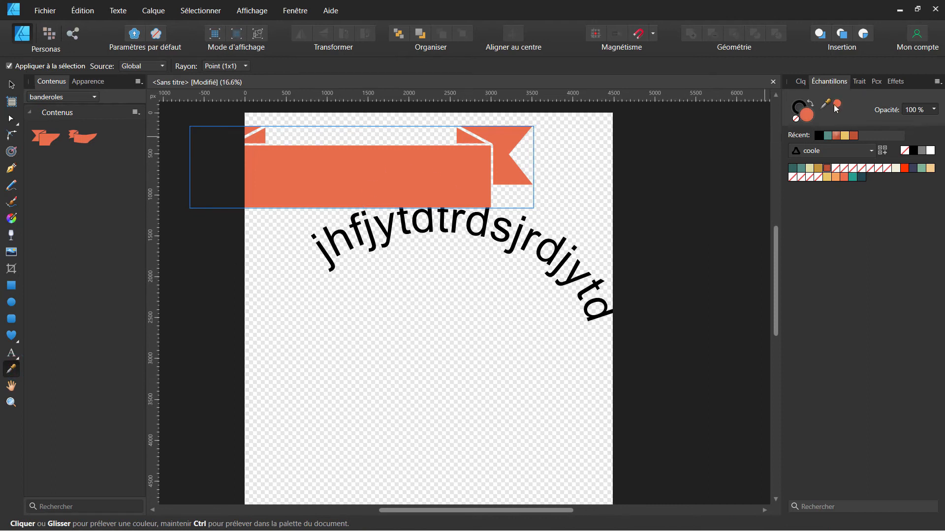
pyautogui.moveTo(826, 104); pyautogui.dragTo(447, 178)
pyautogui.moveTo(826, 103); pyautogui.dragTo(520, 245)
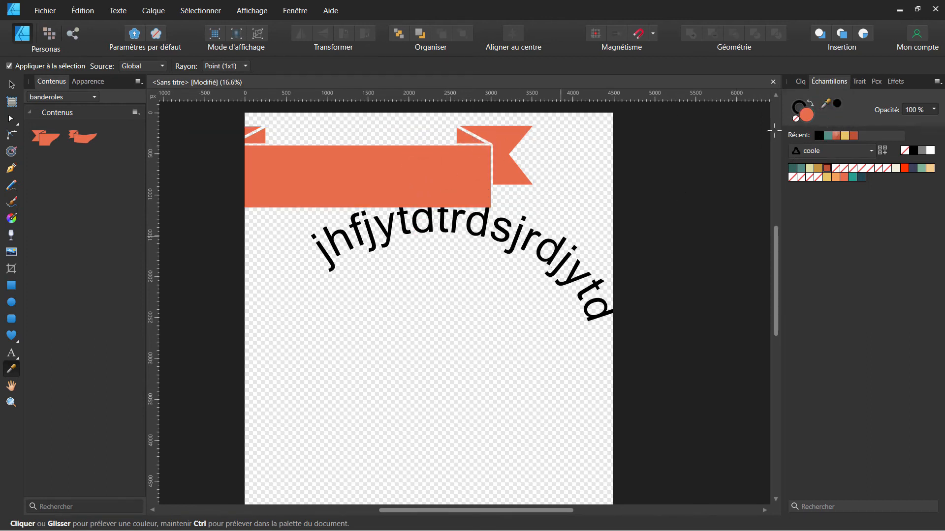
# Pan and scroll around the page with the Hand tool to examine the banner, the curved text and the page edges
pyautogui.click(11, 385)
pyautogui.moveTo(318, 256); pyautogui.dragTo(326, 309)
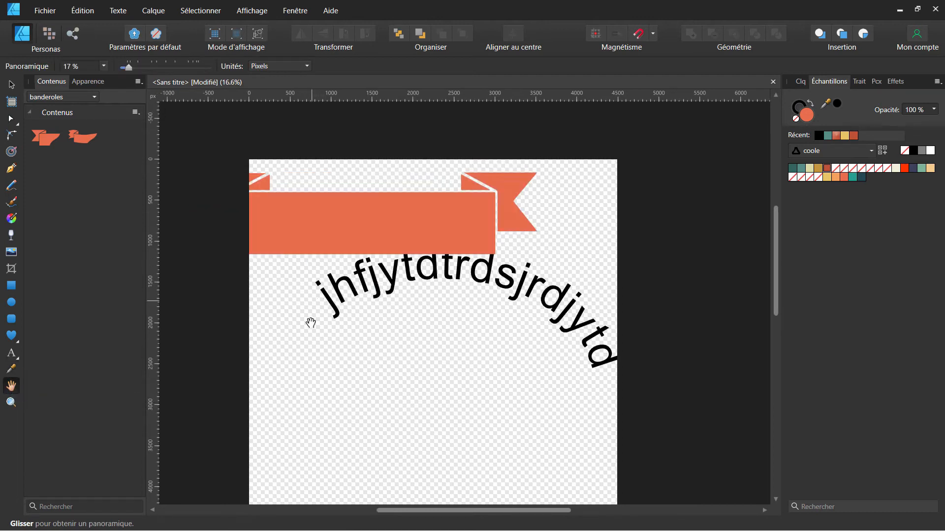
pyautogui.moveTo(334, 372); pyautogui.dragTo(340, 248)
pyautogui.moveTo(327, 297); pyautogui.dragTo(327, 348)
pyautogui.moveTo(491, 285); pyautogui.dragTo(492, 317)
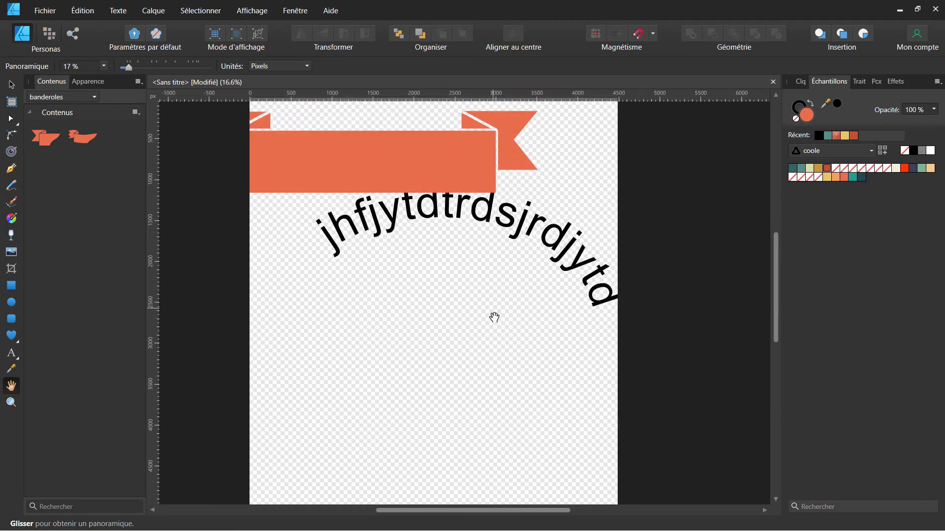
pyautogui.moveTo(460, 224); pyautogui.dragTo(463, 268)
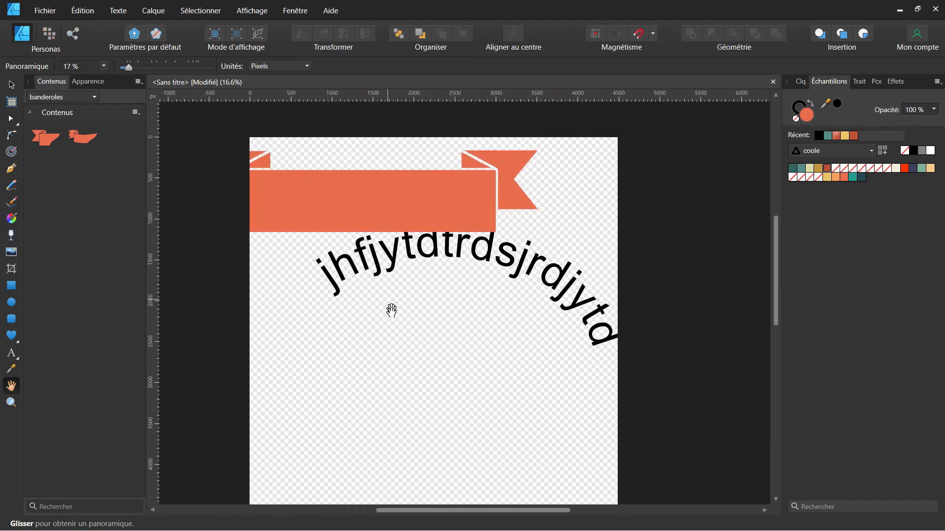
pyautogui.scroll(-1, 282, 433)
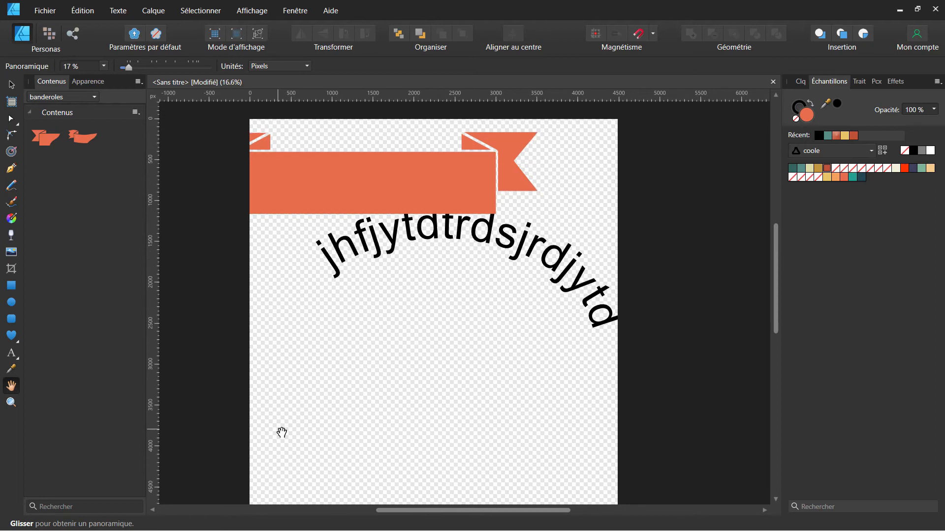
pyautogui.scroll(-2, 281, 433)
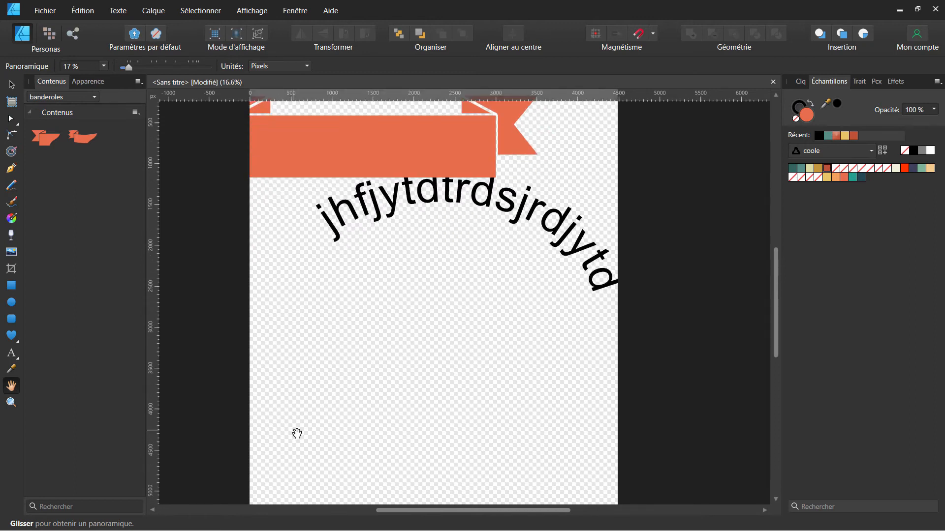
pyautogui.scroll(-1, 296, 433)
pyautogui.scroll(-1, 296, 434)
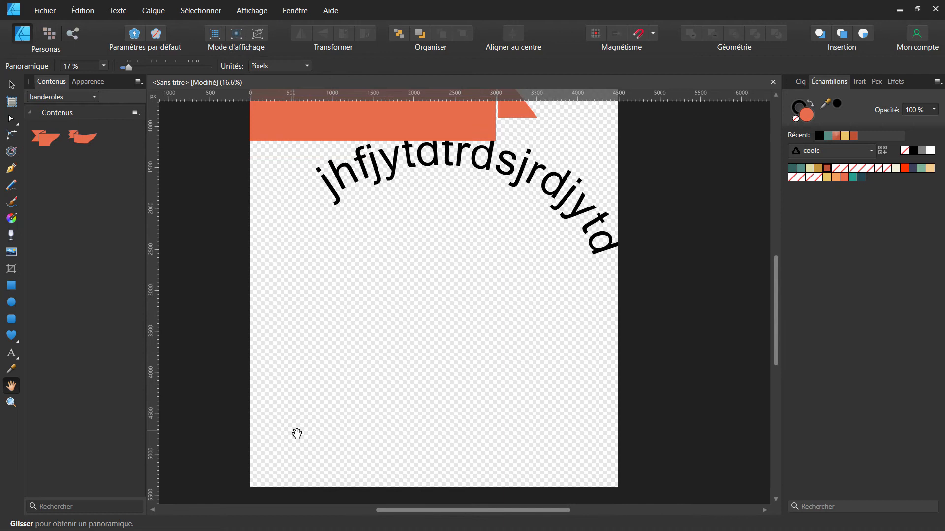
pyautogui.scroll(8, 373, 281)
pyautogui.scroll(-6, 374, 280)
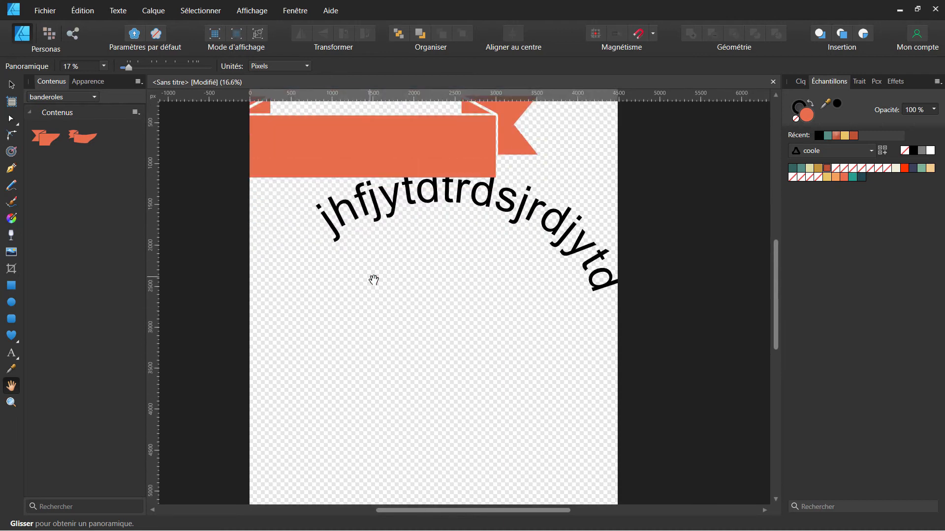
pyautogui.scroll(-9, 373, 280)
pyautogui.scroll(12, 373, 281)
pyautogui.scroll(5, 374, 280)
pyautogui.scroll(-11, 374, 281)
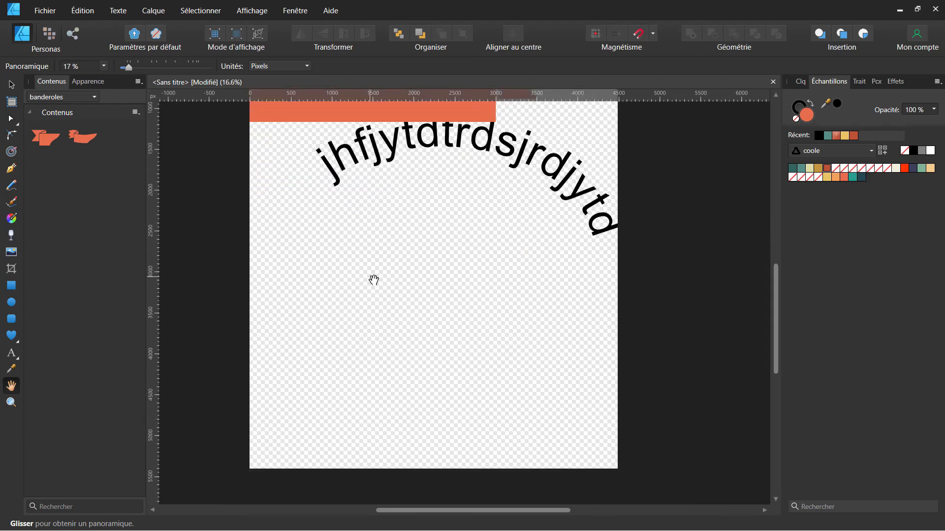
pyautogui.scroll(-3, 373, 280)
pyautogui.scroll(5, 373, 280)
pyautogui.scroll(1, 374, 280)
pyautogui.scroll(-4, 373, 285)
pyautogui.scroll(5, 374, 300)
pyautogui.scroll(-5, 374, 300)
pyautogui.moveTo(376, 301); pyautogui.dragTo(346, 336)
pyautogui.scroll(-1, 347, 323)
pyautogui.scroll(1, 347, 323)
# Select the orange banner together with the curved text and delete both from the page
pyautogui.click(11, 84)
pyautogui.click(225, 163)
pyautogui.moveTo(198, 117); pyautogui.dragTo(624, 380)
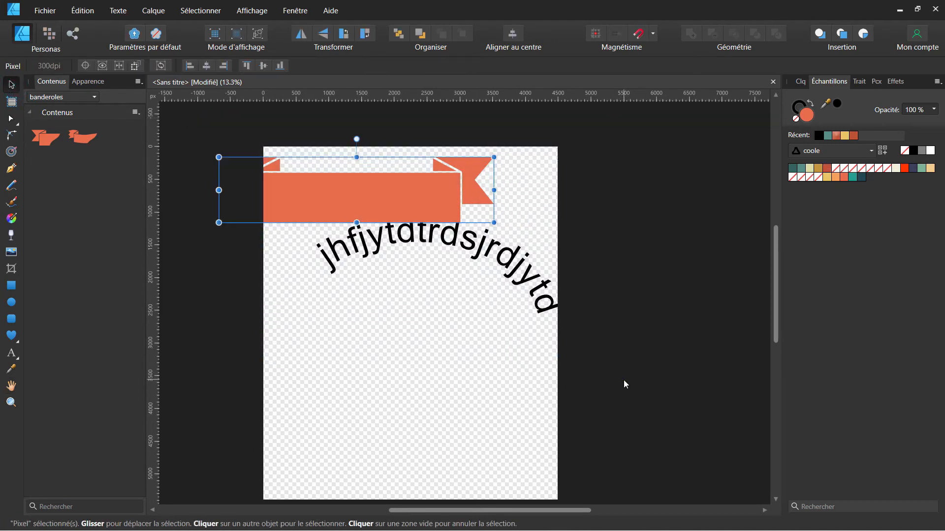
pyautogui.press('Delete')
pyautogui.press('Delete')
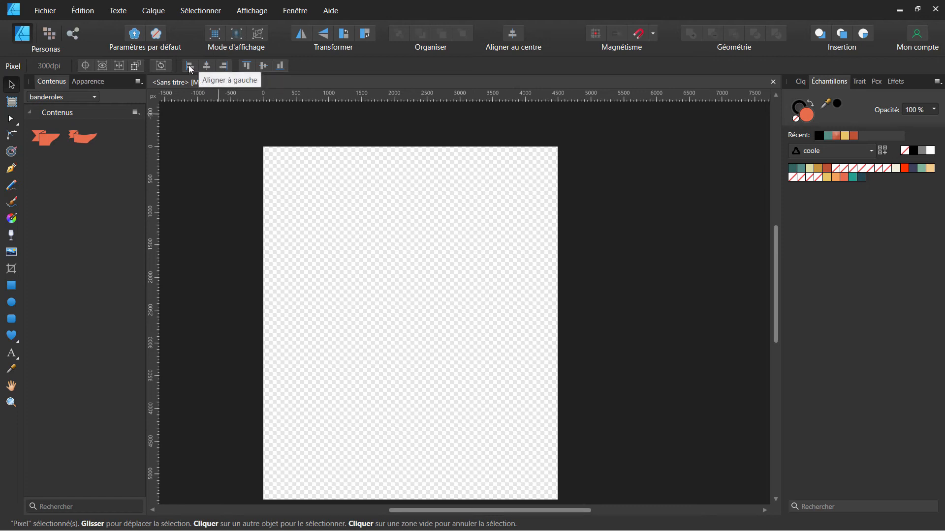
# Place the straight banner asset on the page and centre it horizontally and vertically
pyautogui.moveTo(88, 166); pyautogui.dragTo(363, 212)
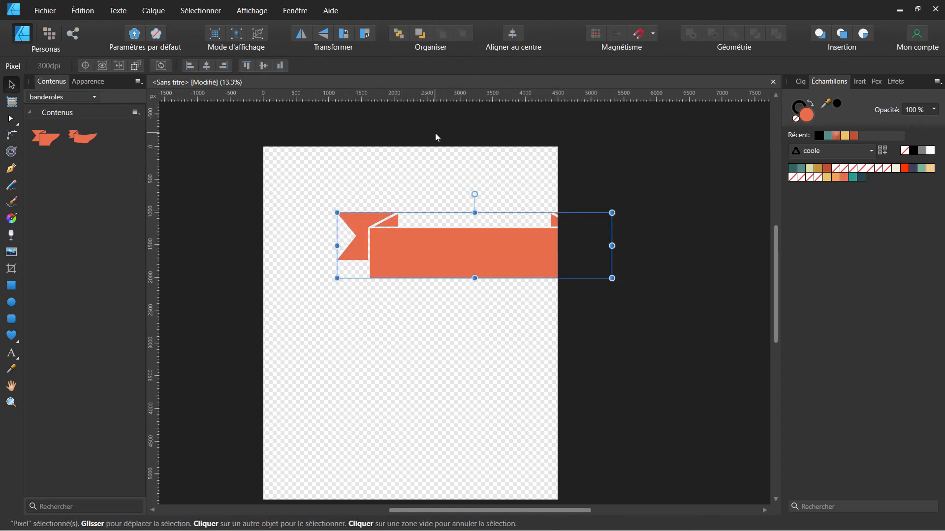
pyautogui.click(207, 66)
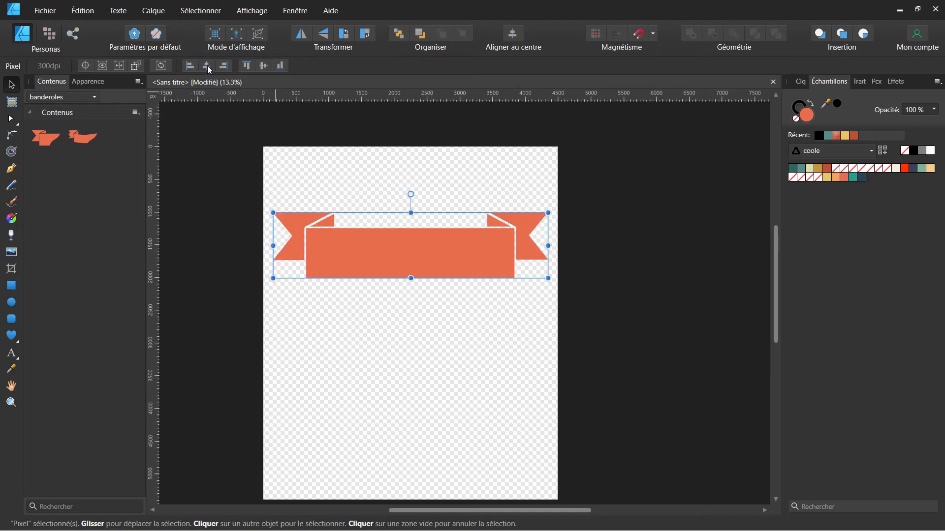
pyautogui.click(264, 66)
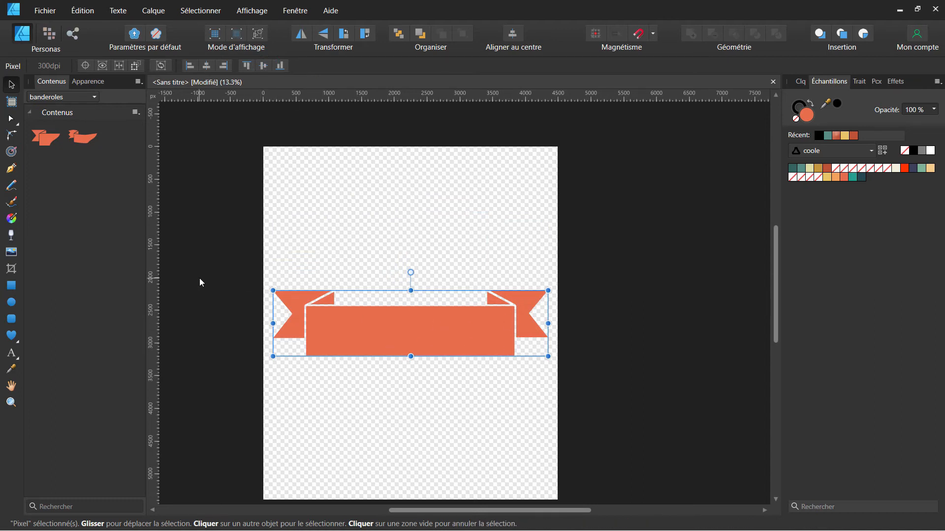
# Duplicate the banner into a stack of four down the page and align them all on their horizontal centres
pyautogui.moveTo(387, 335); pyautogui.dragTo(402, 452)
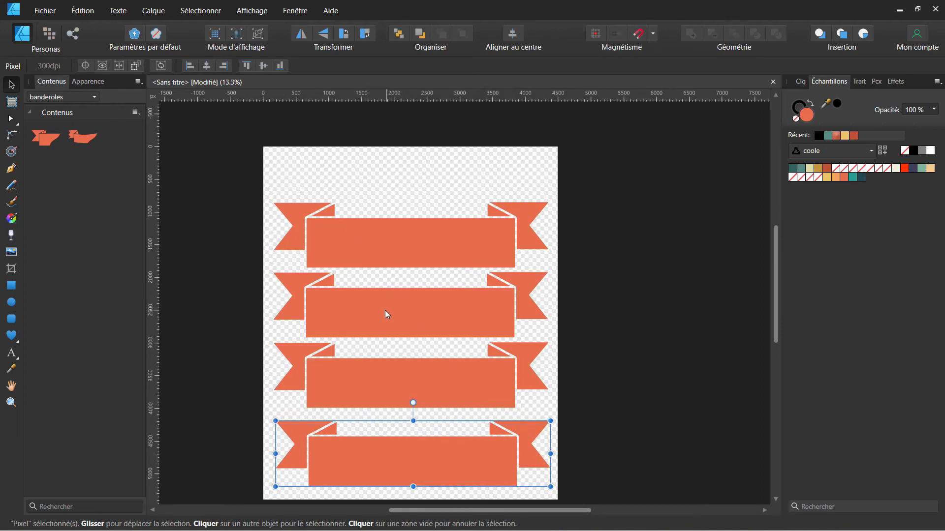
pyautogui.scroll(-2, 393, 200)
pyautogui.moveTo(229, 127); pyautogui.dragTo(621, 472)
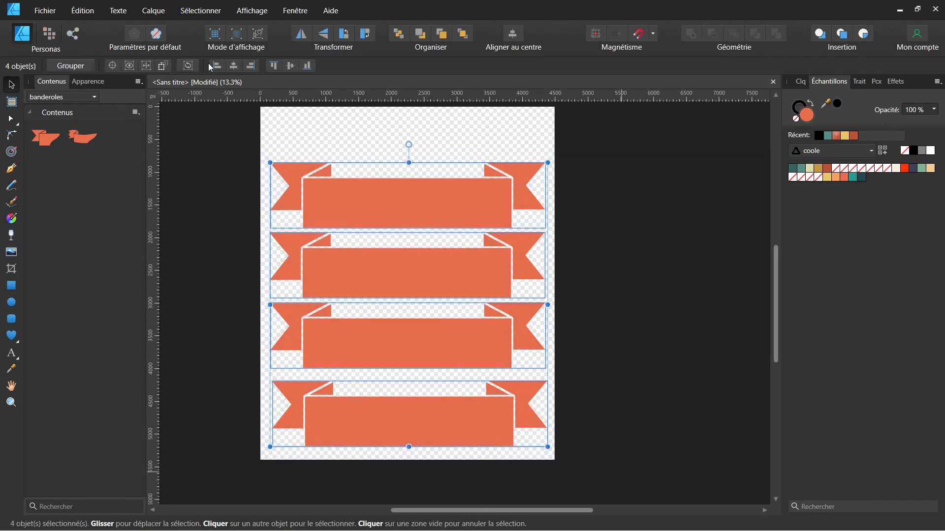
pyautogui.click(235, 66)
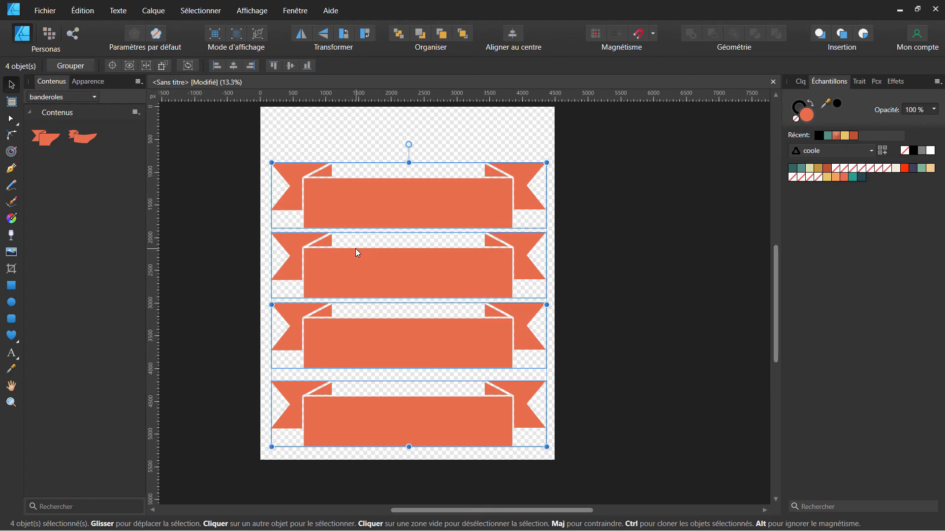
# Space the four selected banners evenly with the Espacer verticalement alignment option
pyautogui.click(158, 15)
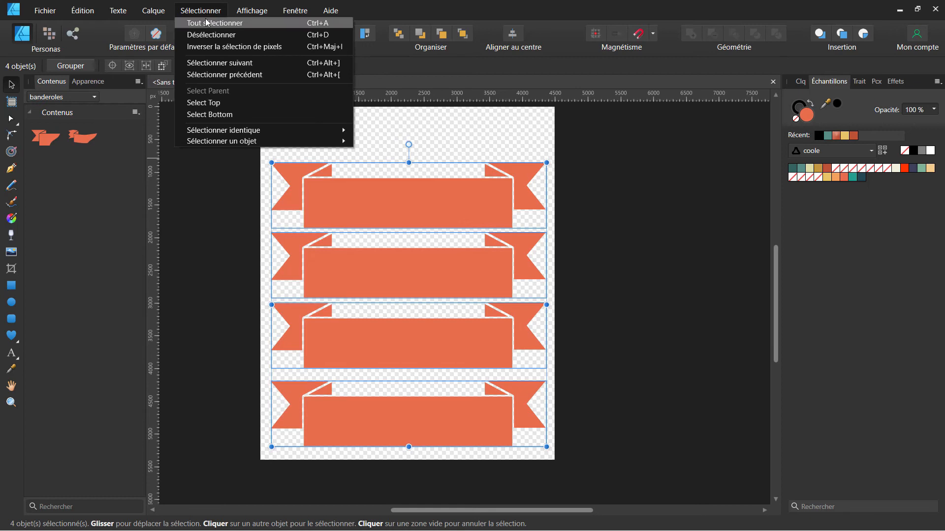
pyautogui.click(200, 220)
pyautogui.moveTo(232, 131); pyautogui.dragTo(669, 499)
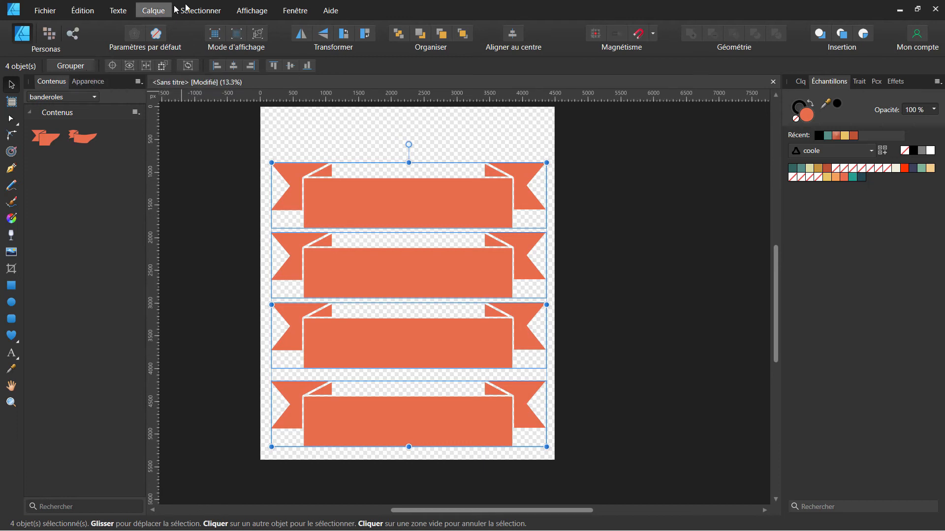
pyautogui.click(197, 11)
pyautogui.moveTo(172, 8)
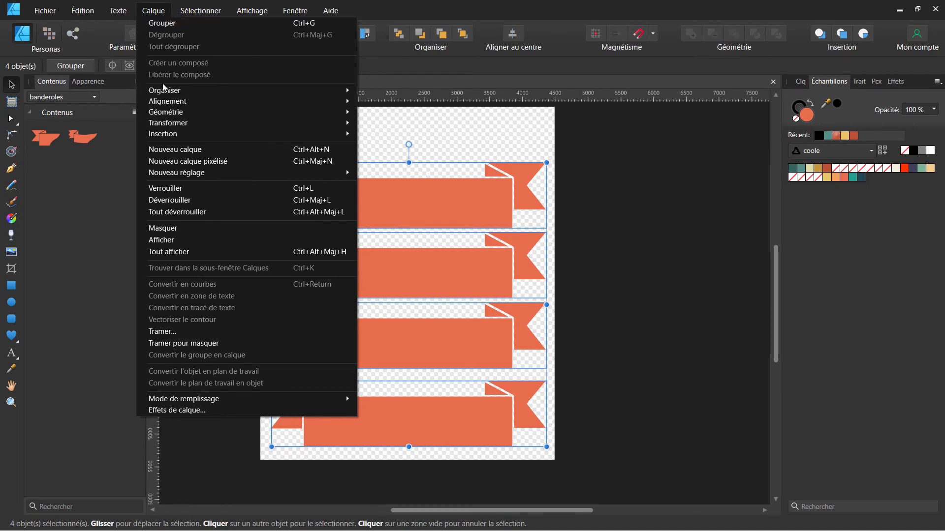
pyautogui.moveTo(170, 108)
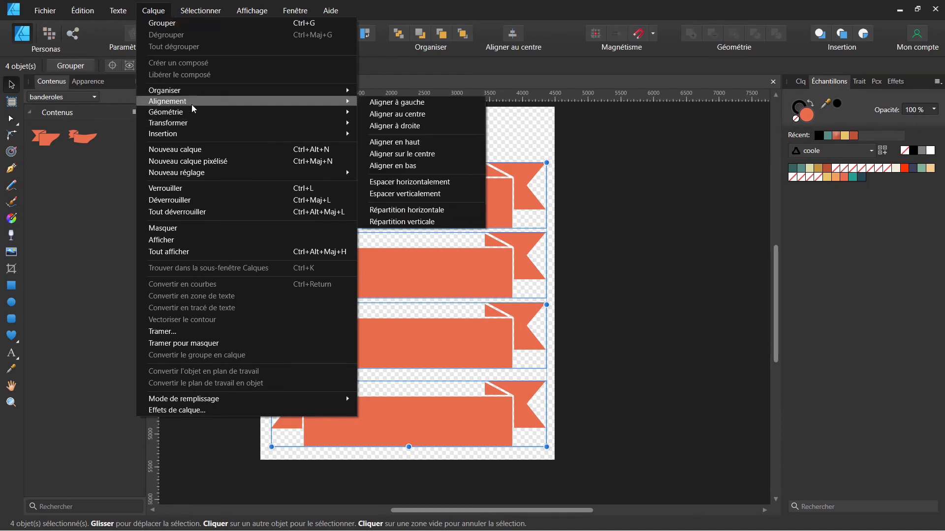
pyautogui.click(467, 195)
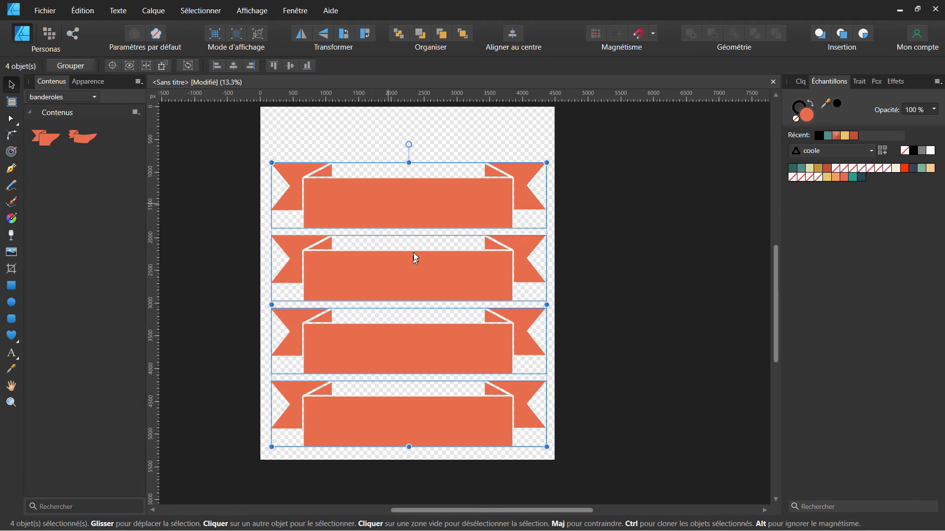
# Move the stack of four banners higher on the page and delete all of them
pyautogui.moveTo(414, 202); pyautogui.dragTo(415, 183)
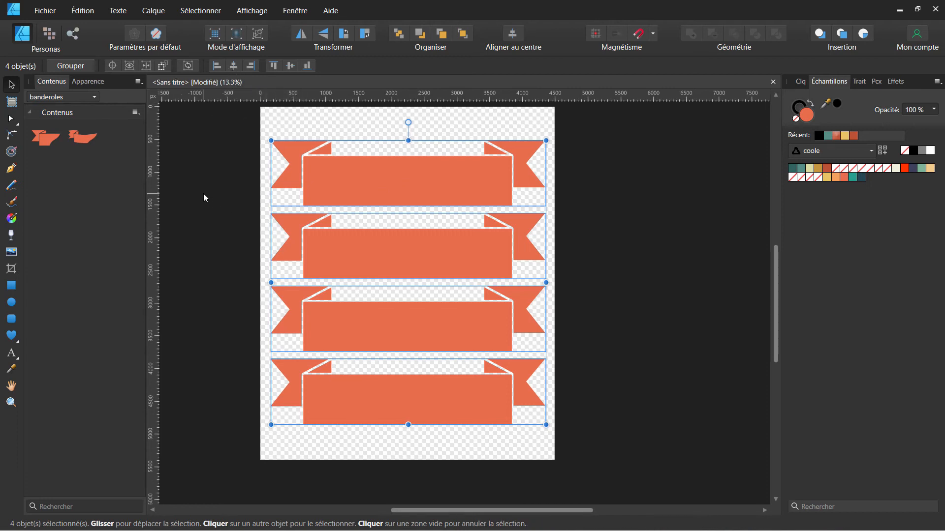
pyautogui.press('Delete')
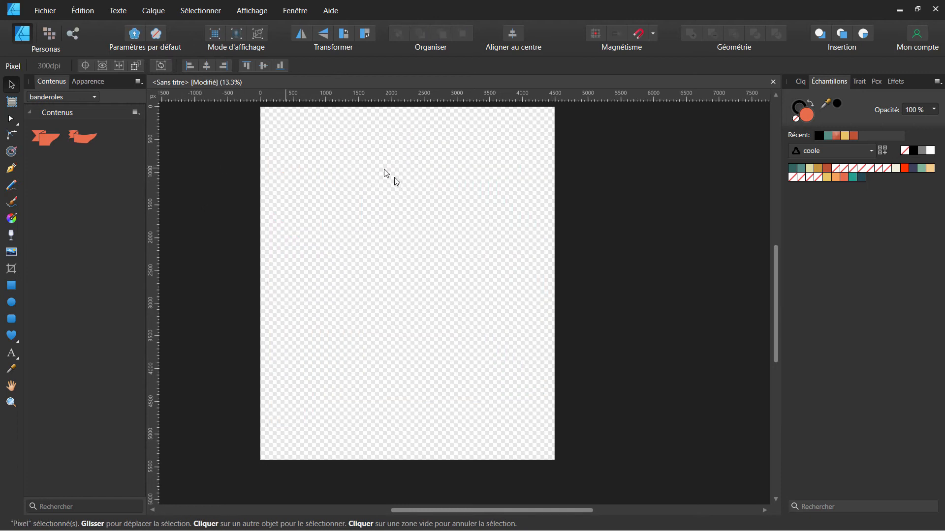
pyautogui.scroll(2, 443, 228)
pyautogui.scroll(-2, 441, 264)
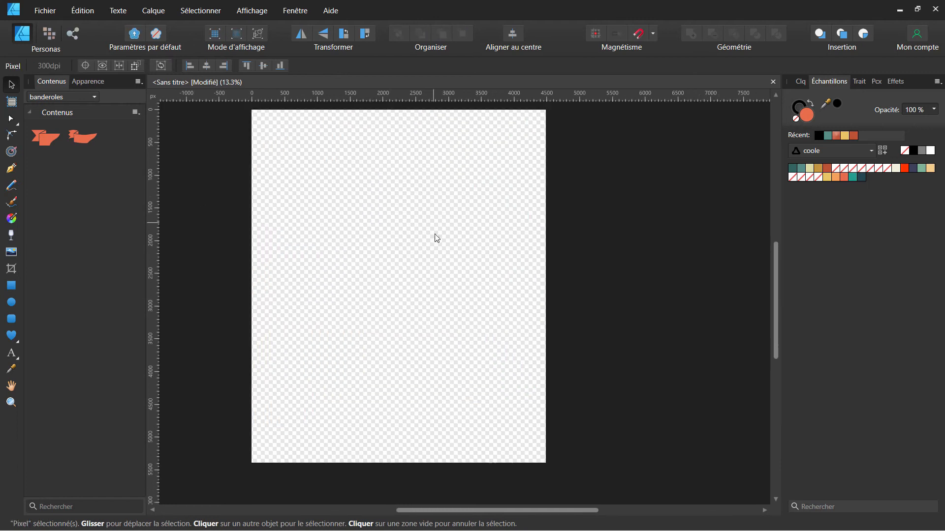
pyautogui.scroll(1, 437, 237)
# Show the document's layers and toggle the pixel layer's visibility off and on again
pyautogui.click(804, 82)
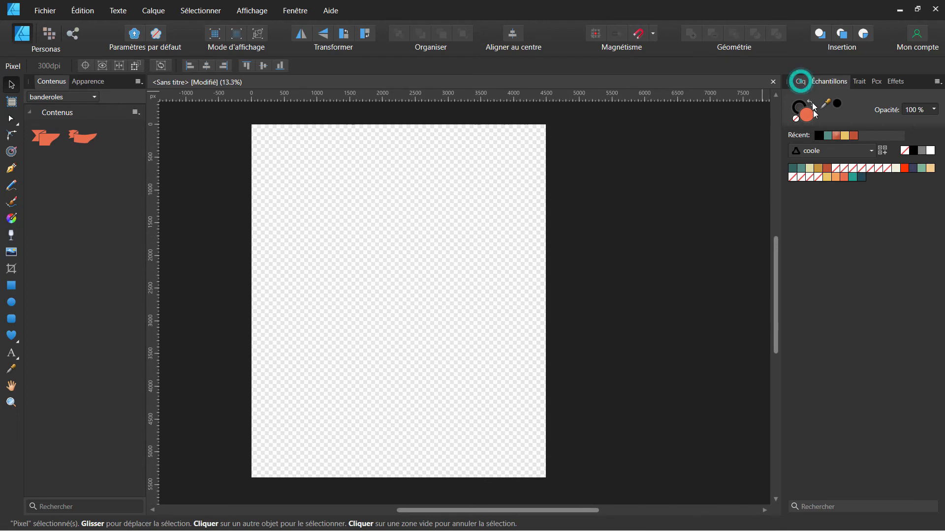
pyautogui.doubleClick(815, 118)
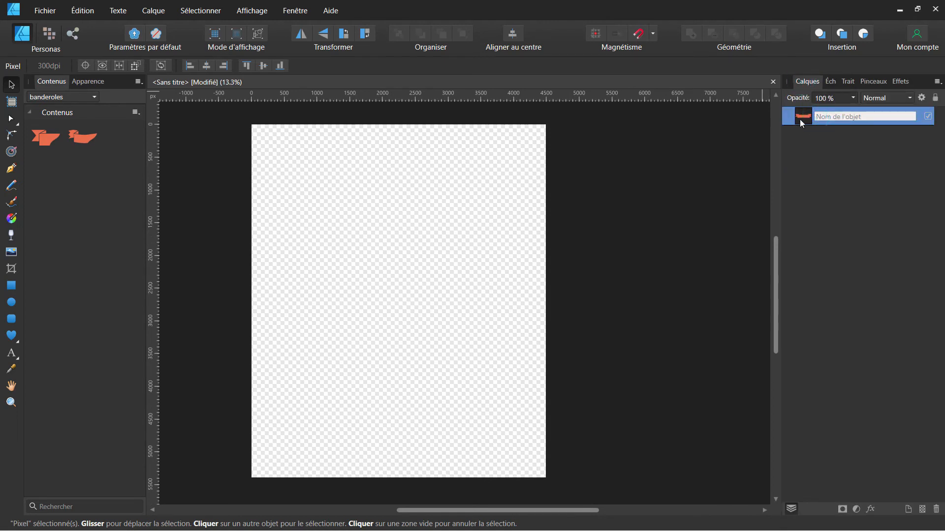
pyautogui.click(802, 116)
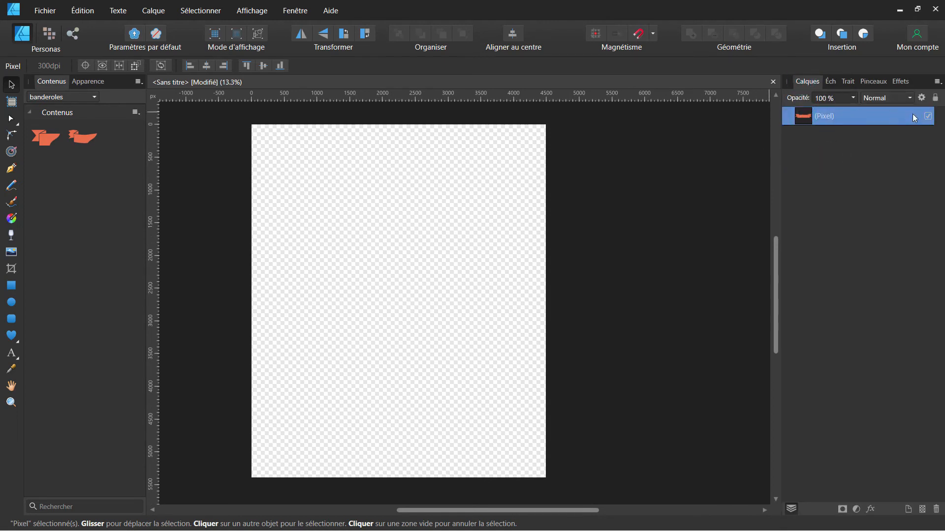
pyautogui.click(928, 116)
pyautogui.click(929, 116)
# Place the wavy banner near the top of the page with the straight banner below it, and add two empty layers
pyautogui.moveTo(75, 137); pyautogui.dragTo(406, 208)
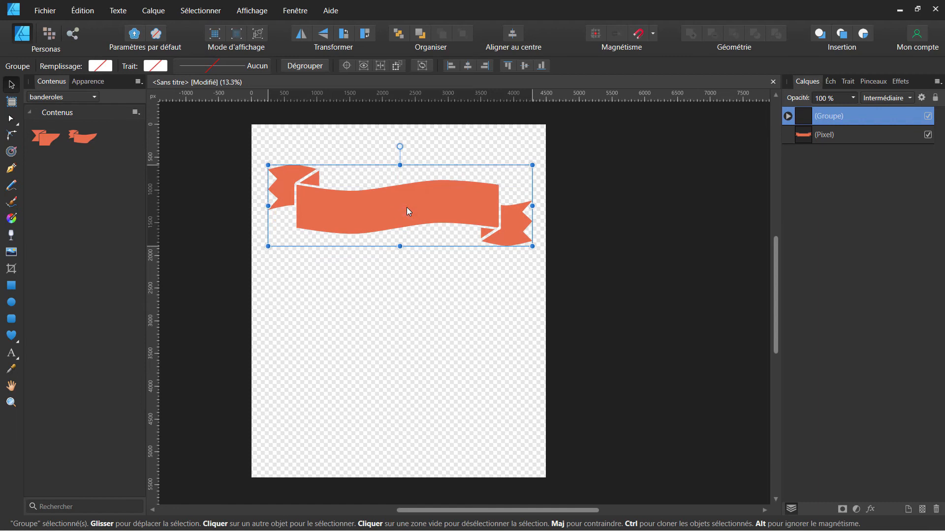
pyautogui.moveTo(46, 137); pyautogui.dragTo(418, 324)
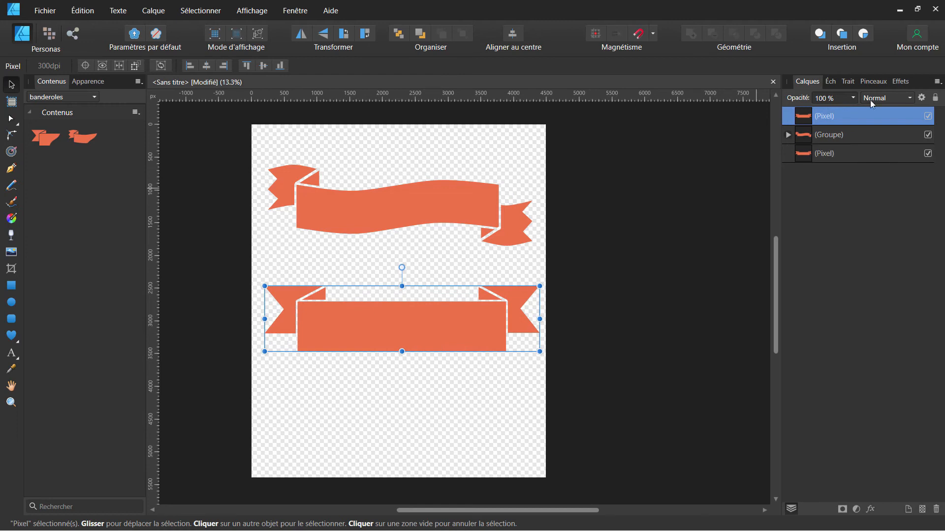
pyautogui.click(909, 511)
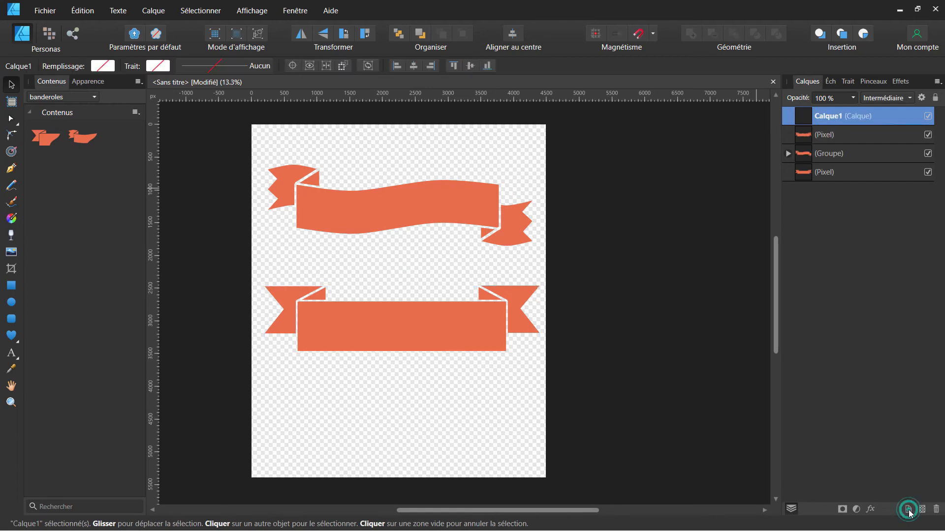
pyautogui.click(908, 510)
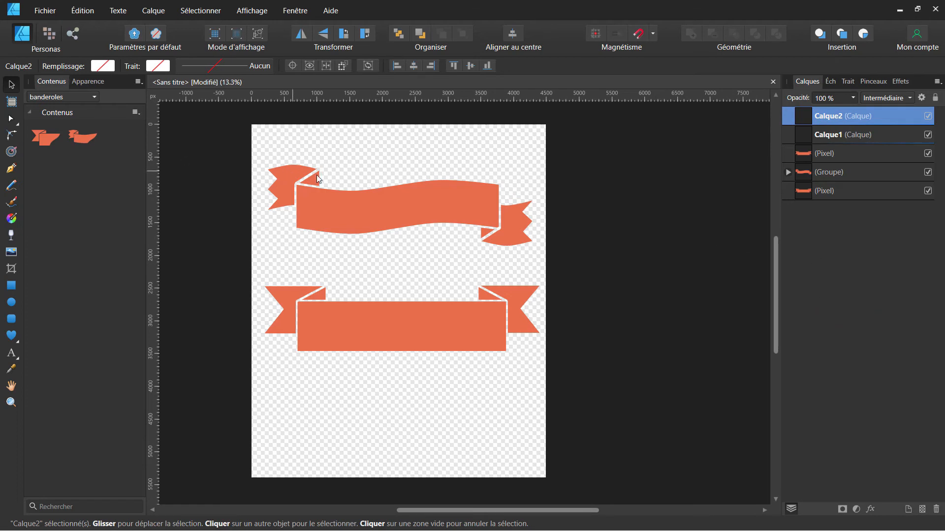
pyautogui.scroll(2, 368, 229)
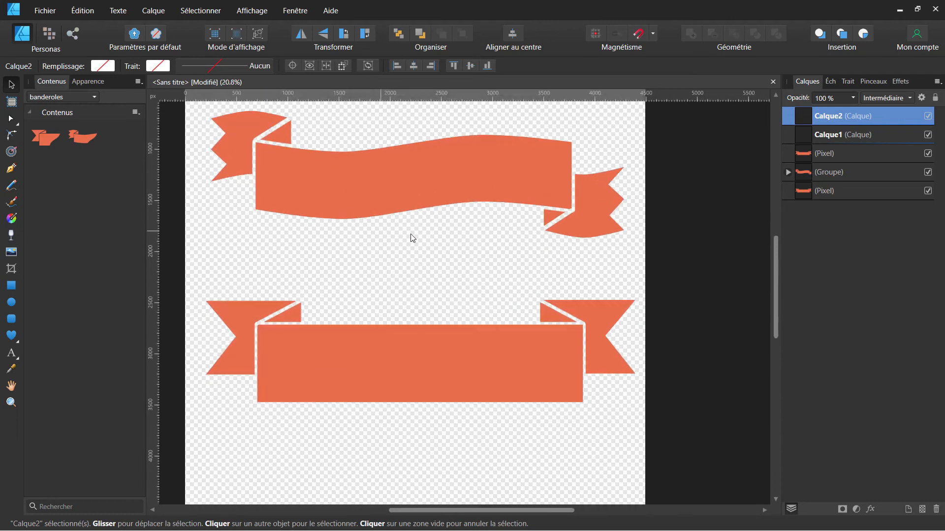
# Select the lowest pixel layer and examine the edges and corner of the straight banner's left fold at extreme magnification
pyautogui.click(851, 196)
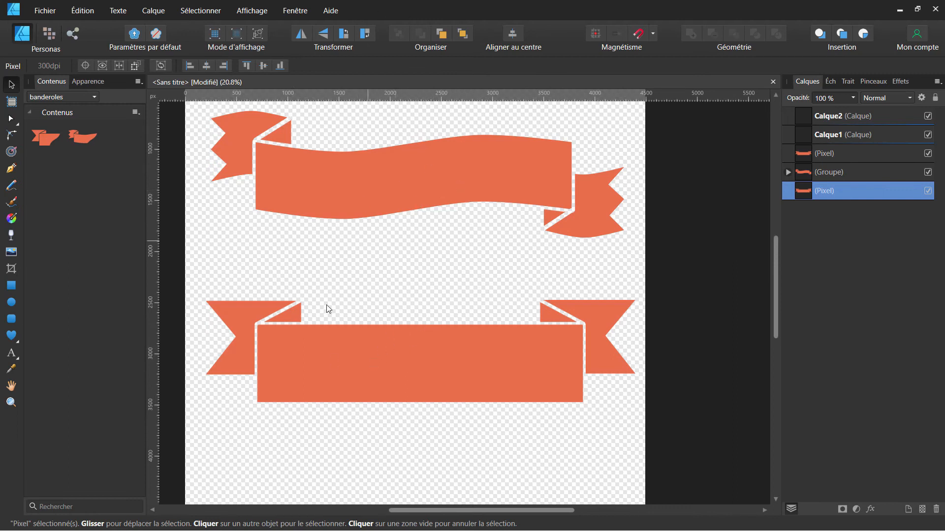
pyautogui.scroll(10, 296, 332)
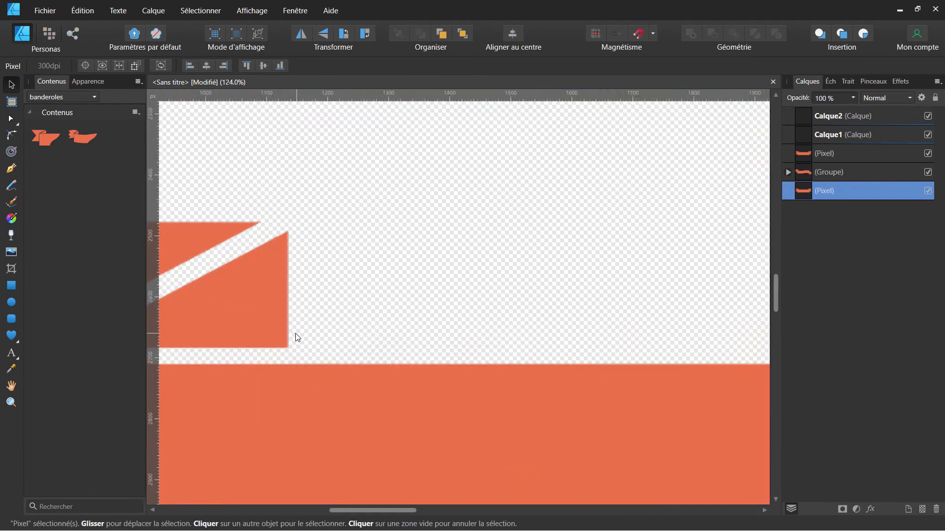
pyautogui.scroll(7, 292, 333)
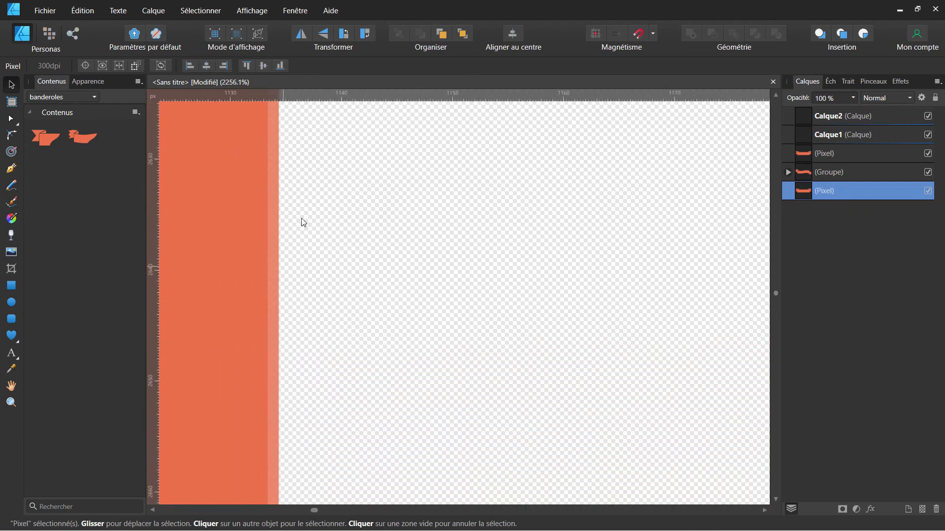
pyautogui.scroll(7, 352, 345)
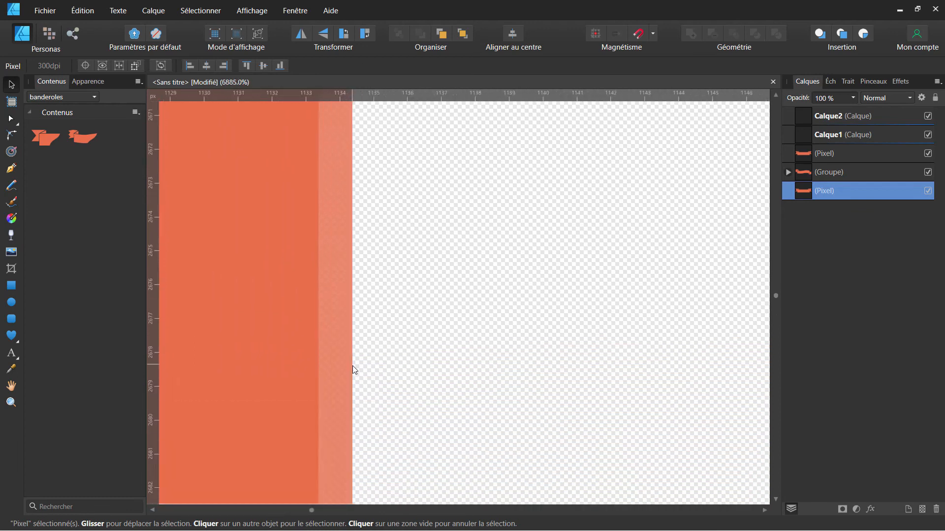
pyautogui.moveTo(361, 373); pyautogui.dragTo(414, 65)
pyautogui.scroll(1, 458, 402)
pyautogui.moveTo(458, 402); pyautogui.dragTo(469, 111)
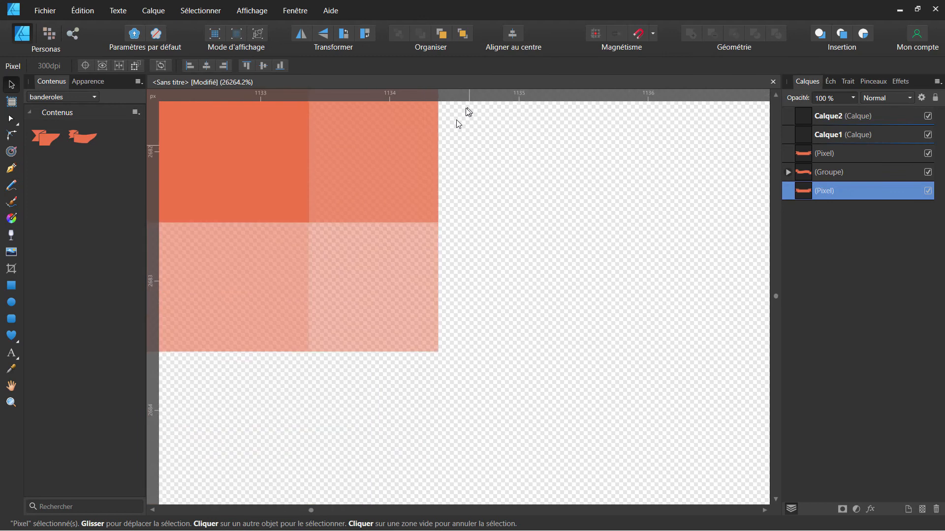
pyautogui.scroll(2, 397, 282)
pyautogui.scroll(7, 397, 281)
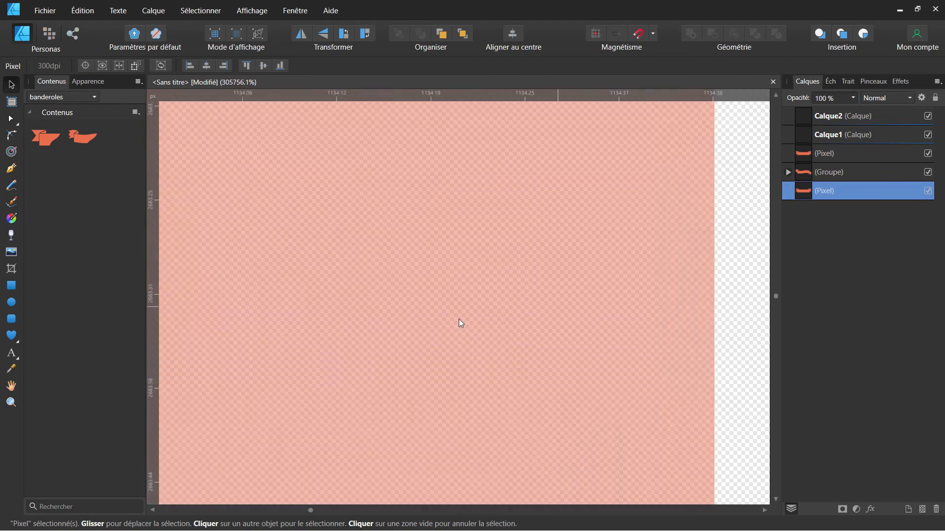
pyautogui.scroll(-10, 394, 236)
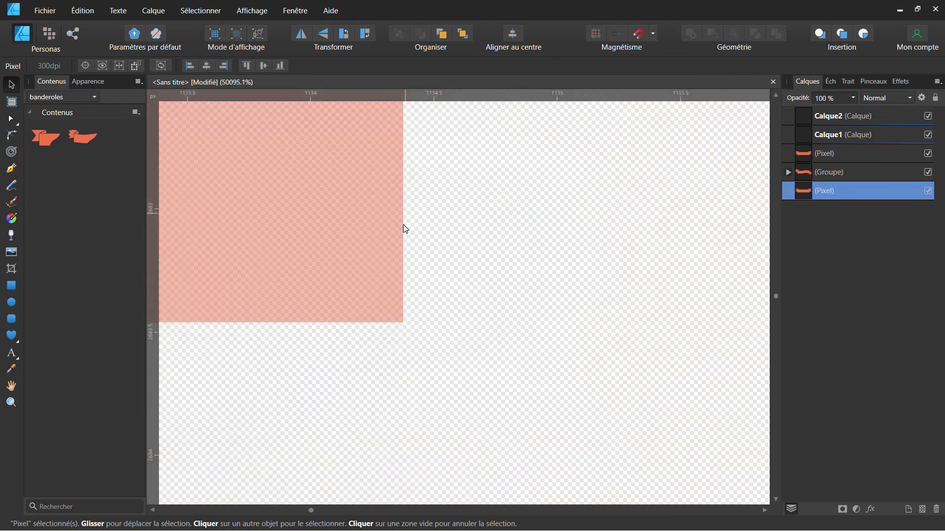
pyautogui.scroll(-6, 403, 226)
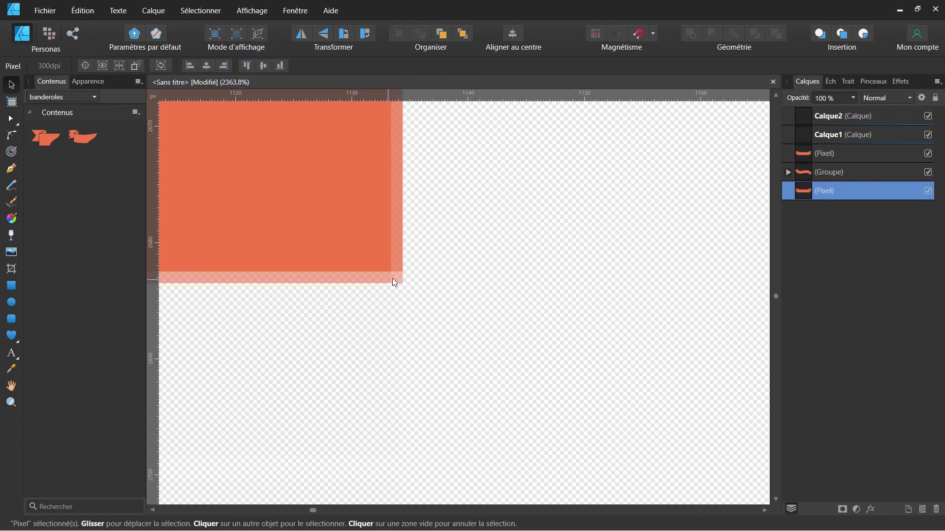
# Examine the individual pixels around the notch in the straight banner's left tail
pyautogui.scroll(-10, 394, 280)
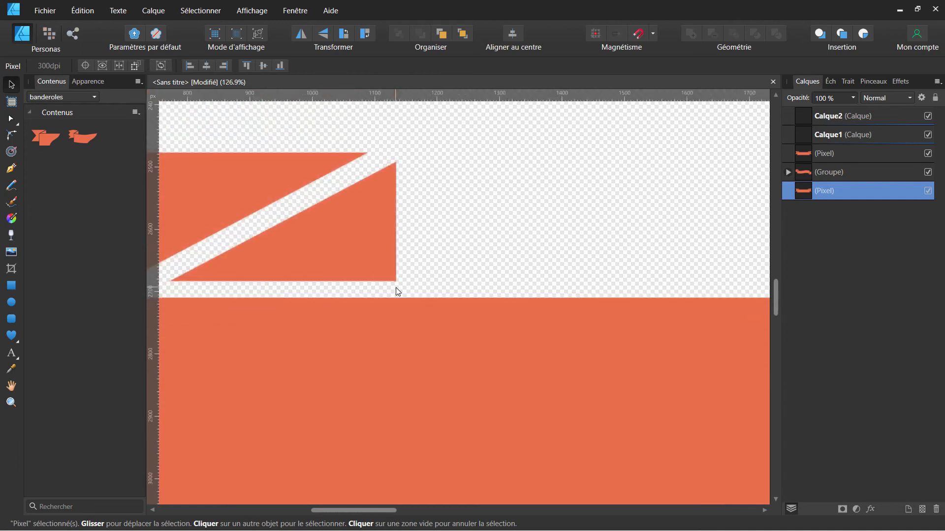
pyautogui.scroll(-4, 398, 292)
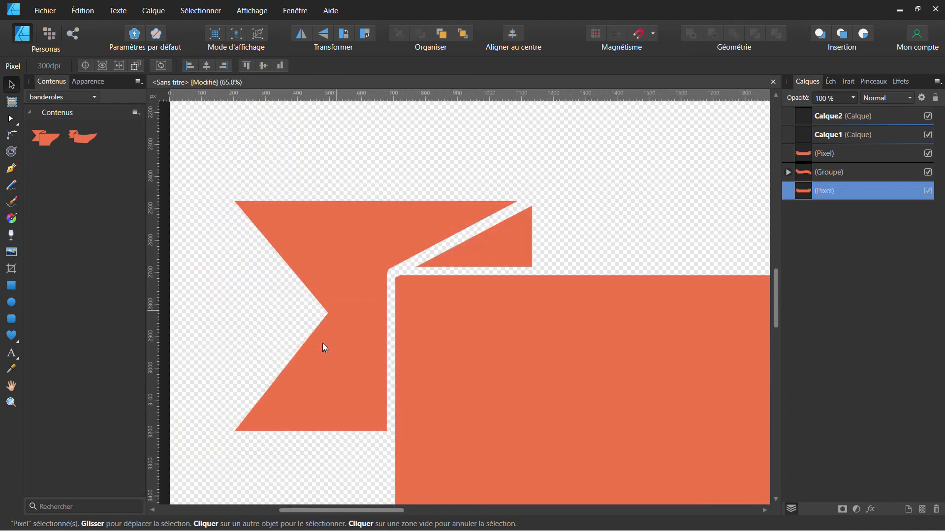
pyautogui.scroll(8, 323, 344)
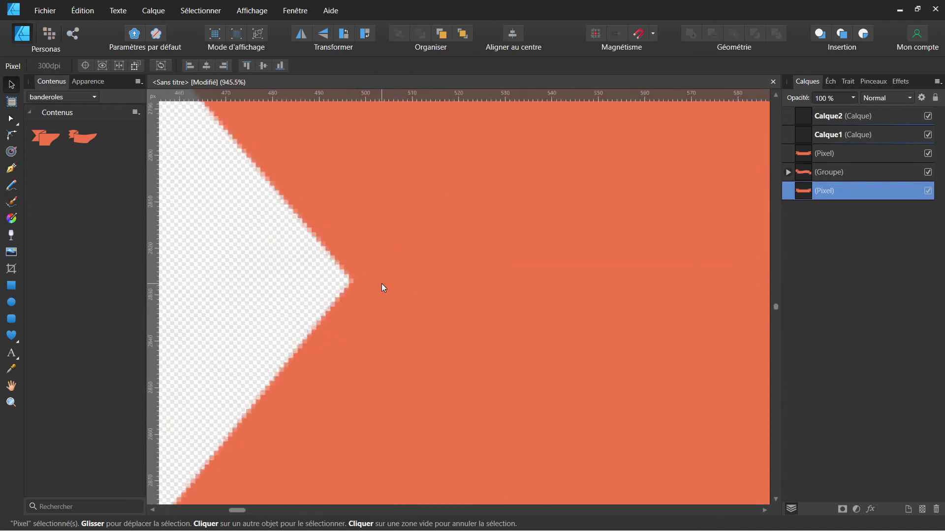
pyautogui.scroll(4, 382, 283)
pyautogui.scroll(-2, 340, 231)
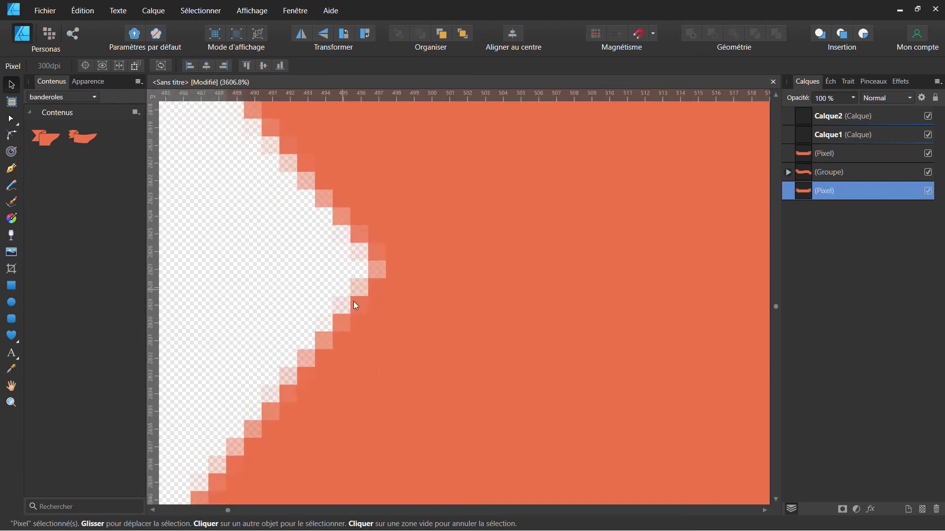
pyautogui.scroll(-12, 371, 263)
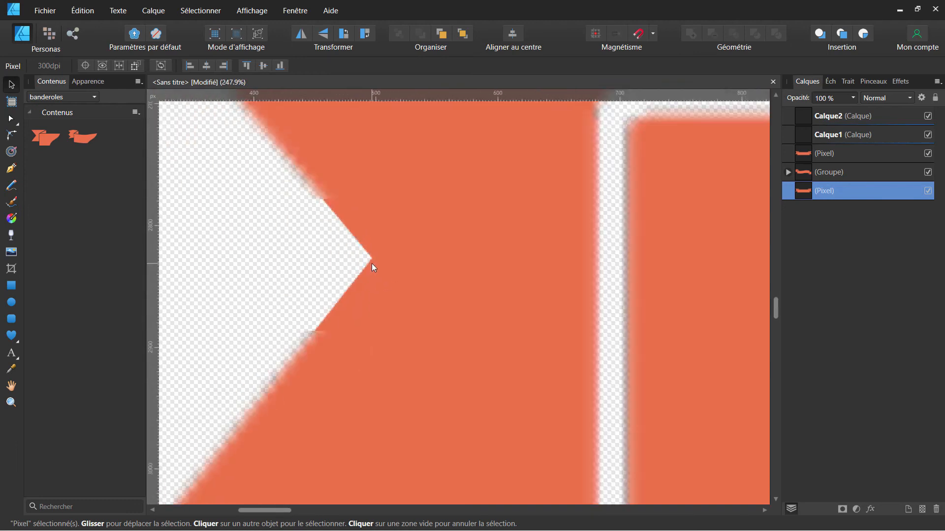
pyautogui.scroll(-2, 372, 264)
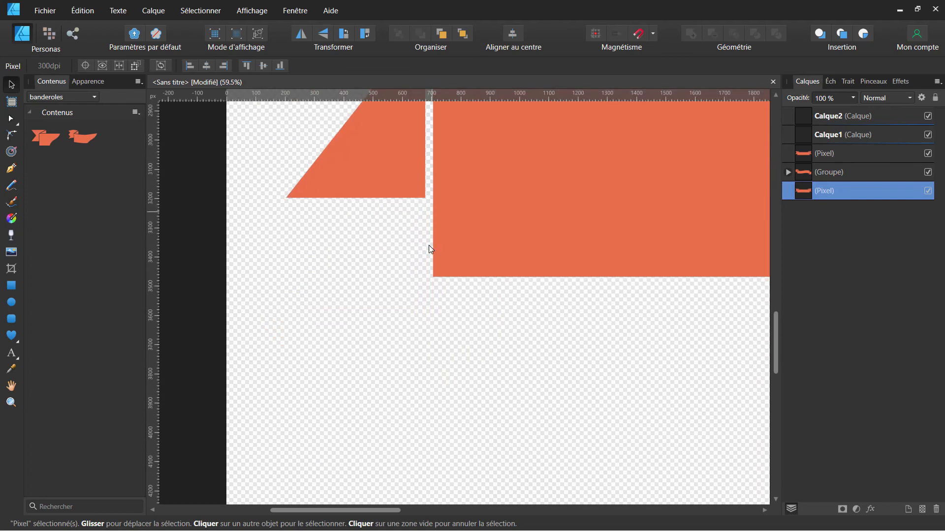
pyautogui.scroll(-3, 429, 245)
# Examine the edge sharpness of the lower notch in the wavy banner's left tail at extreme magnification
pyautogui.scroll(5, 419, 160)
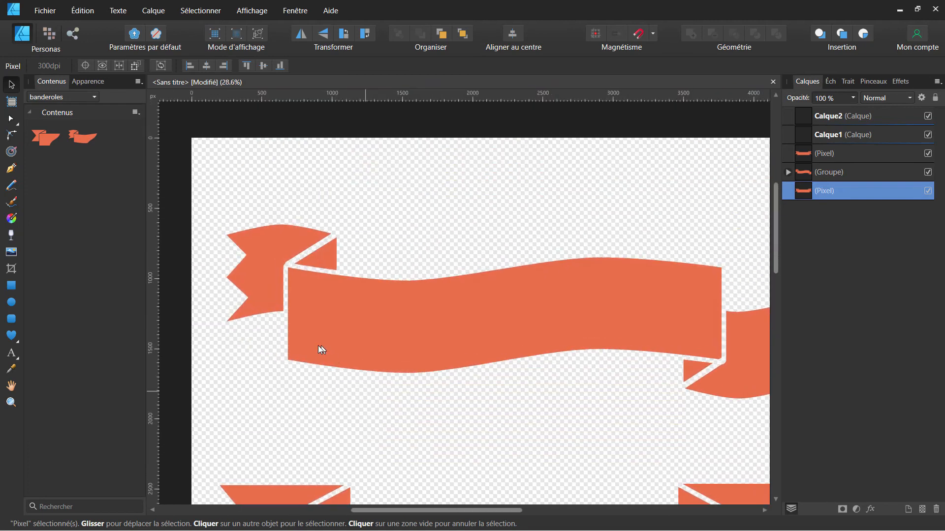
pyautogui.scroll(4, 317, 351)
pyautogui.moveTo(252, 276); pyautogui.dragTo(459, 459)
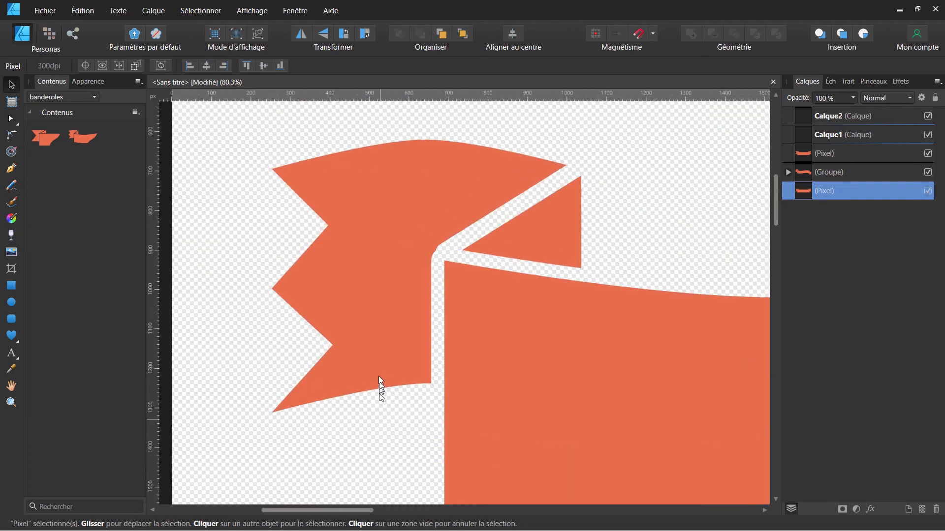
pyautogui.scroll(5, 380, 350)
pyautogui.scroll(1, 274, 374)
pyautogui.scroll(15, 238, 356)
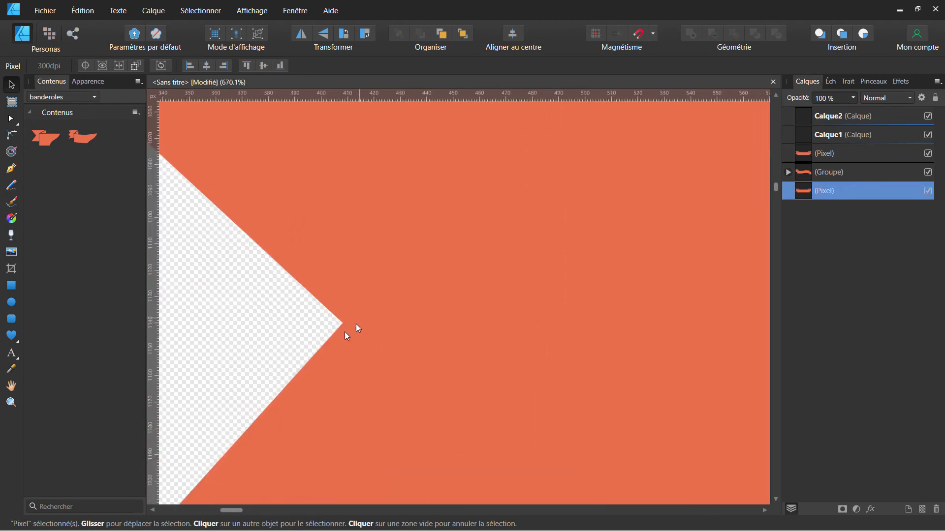
pyautogui.scroll(2, 336, 338)
pyautogui.moveTo(427, 226); pyautogui.dragTo(328, 397)
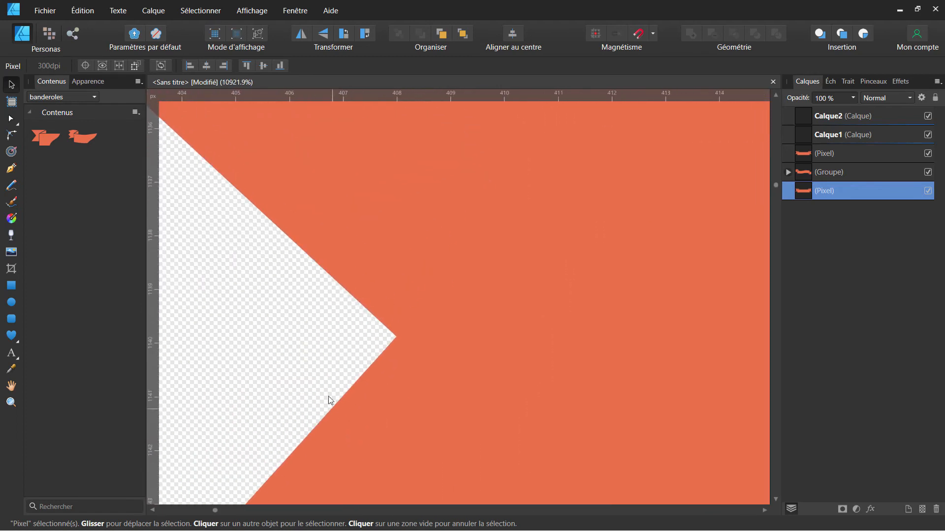
pyautogui.scroll(8, 346, 366)
pyautogui.scroll(2, 346, 366)
pyautogui.moveTo(563, 339); pyautogui.dragTo(403, 433)
pyautogui.scroll(10, 457, 377)
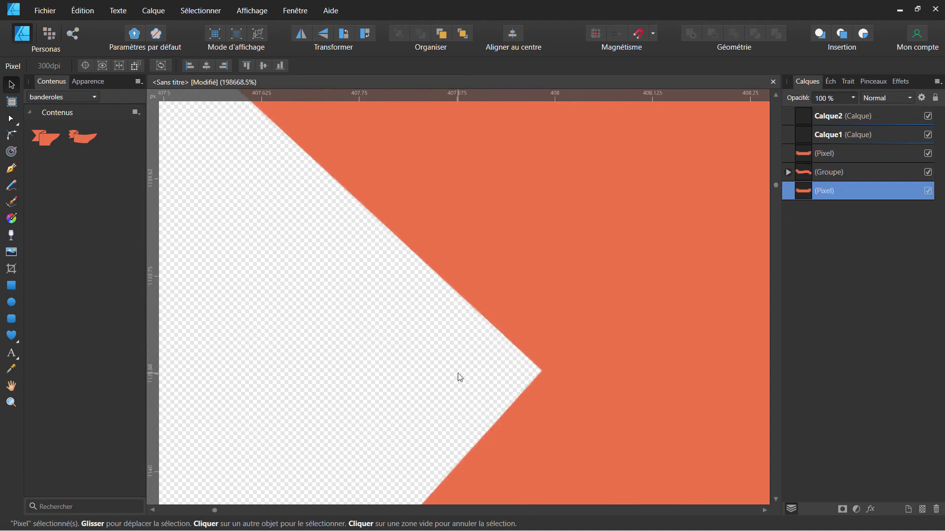
pyautogui.scroll(10, 593, 386)
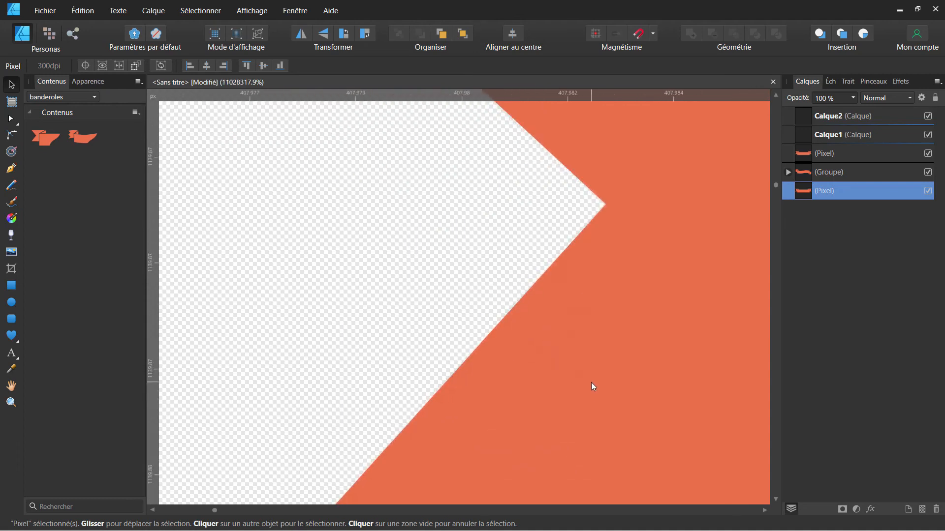
pyautogui.moveTo(582, 291); pyautogui.dragTo(495, 401)
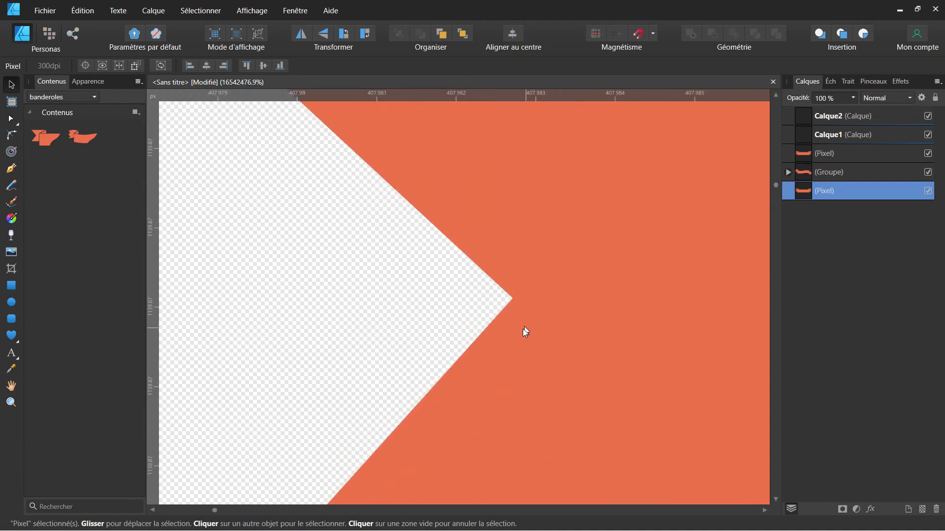
pyautogui.scroll(2, 524, 332)
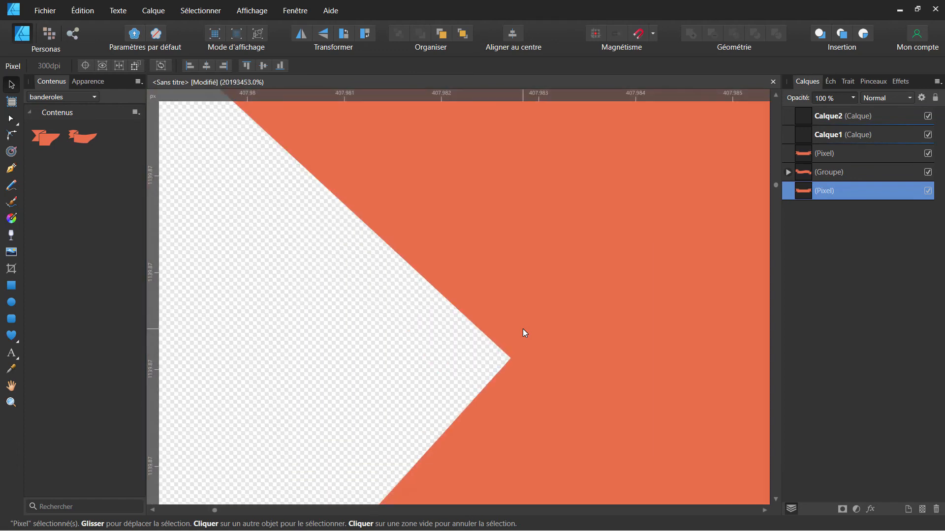
# Return from the magnified notch to a view of the page showing both complete banners
pyautogui.scroll(-9, 524, 333)
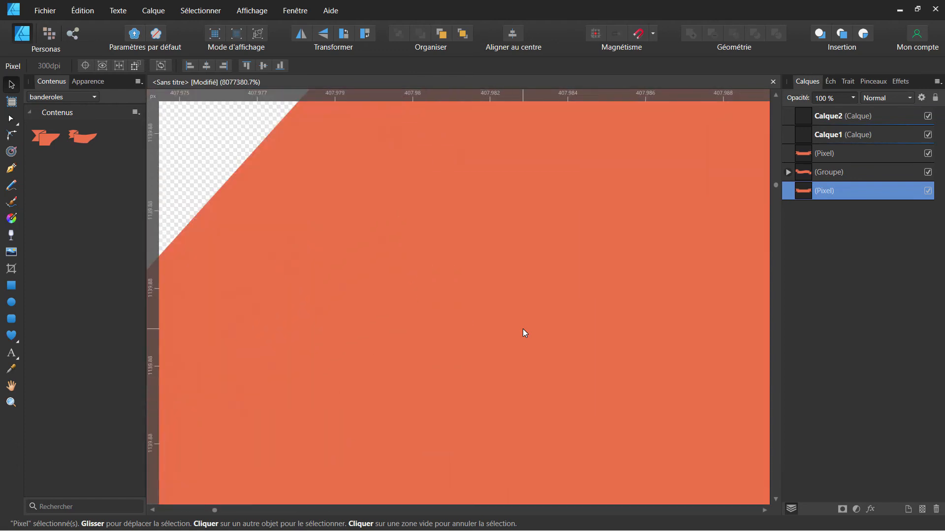
pyautogui.scroll(-5, 522, 329)
pyautogui.scroll(2, 522, 329)
pyautogui.scroll(-5, 523, 329)
pyautogui.scroll(3, 523, 329)
pyautogui.scroll(-4, 522, 329)
pyautogui.scroll(2, 522, 328)
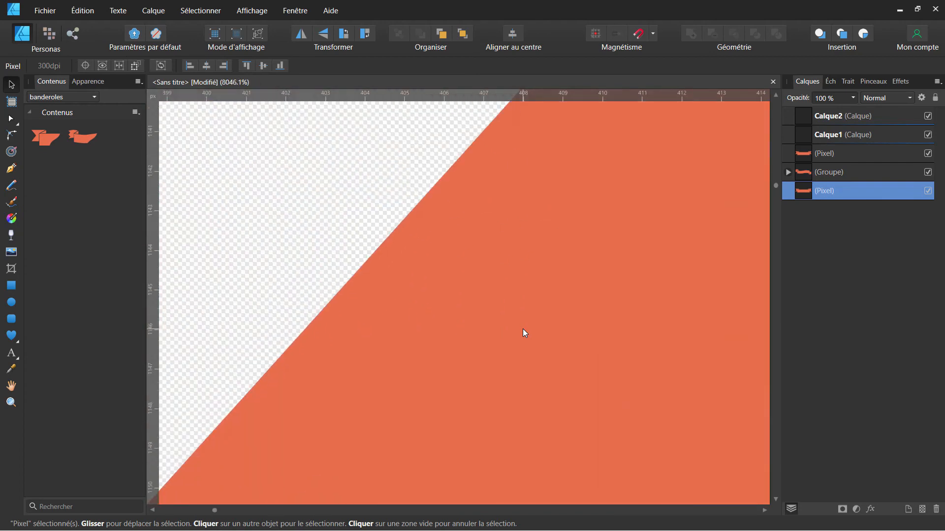
pyautogui.scroll(-12, 523, 329)
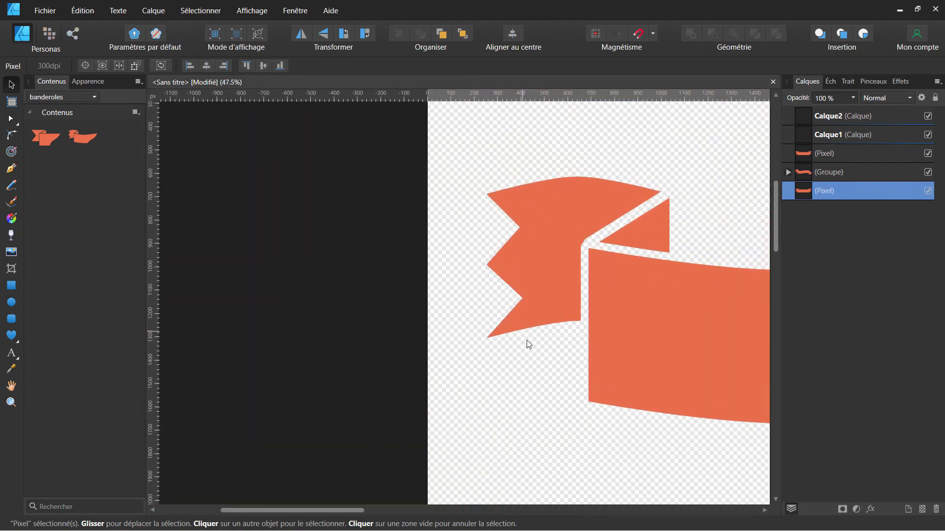
pyautogui.scroll(-2, 526, 341)
pyautogui.moveTo(554, 370); pyautogui.dragTo(286, 332)
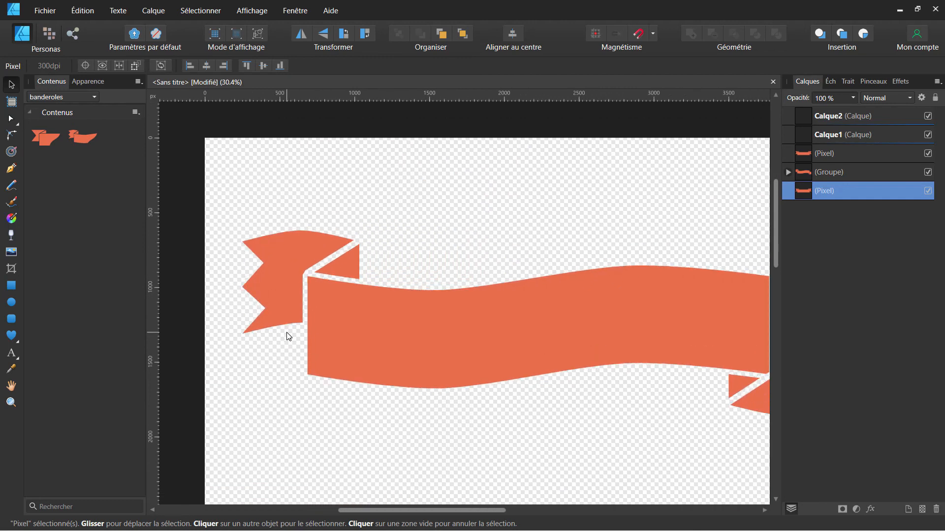
pyautogui.scroll(-3, 298, 351)
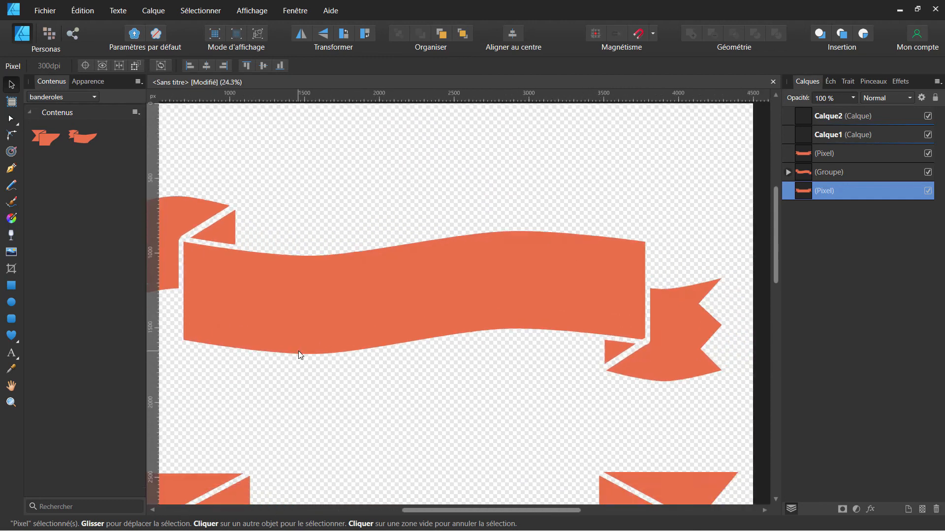
pyautogui.scroll(-3, 415, 261)
pyautogui.hscroll(-2, 414, 262)
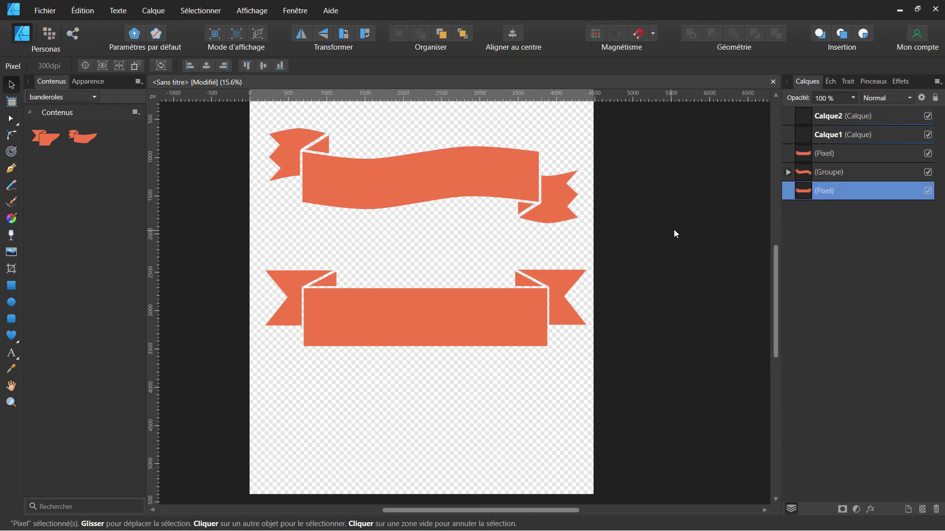
pyautogui.scroll(2, 574, 230)
pyautogui.moveTo(440, 257); pyautogui.dragTo(406, 221)
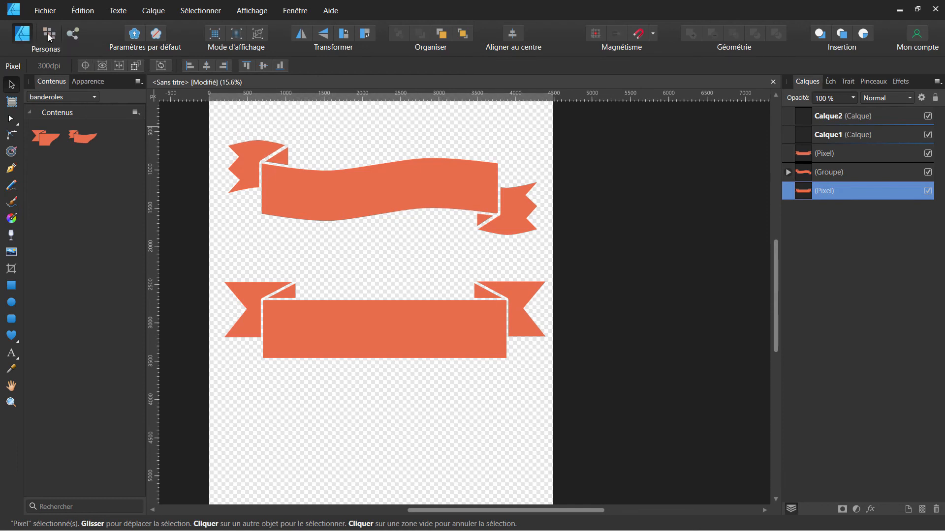
pyautogui.moveTo(411, 244); pyautogui.dragTo(429, 273)
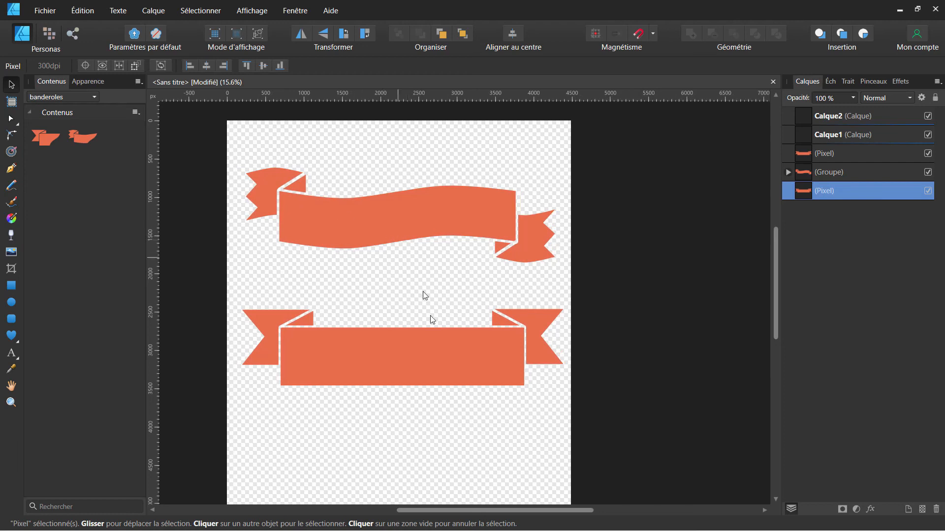
# Select the wavy banner group, switch to the Pixel Persona and expand the group's contents in the layer list
pyautogui.click(441, 348)
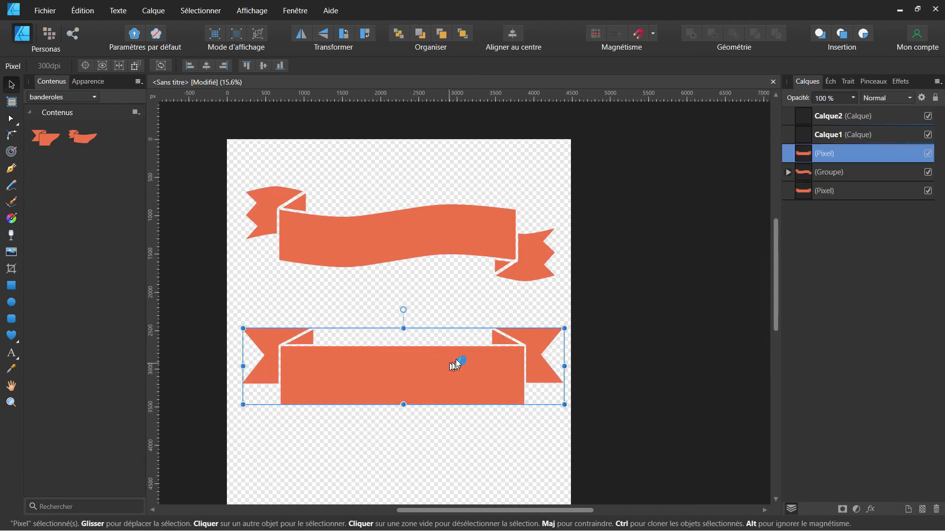
pyautogui.click(417, 239)
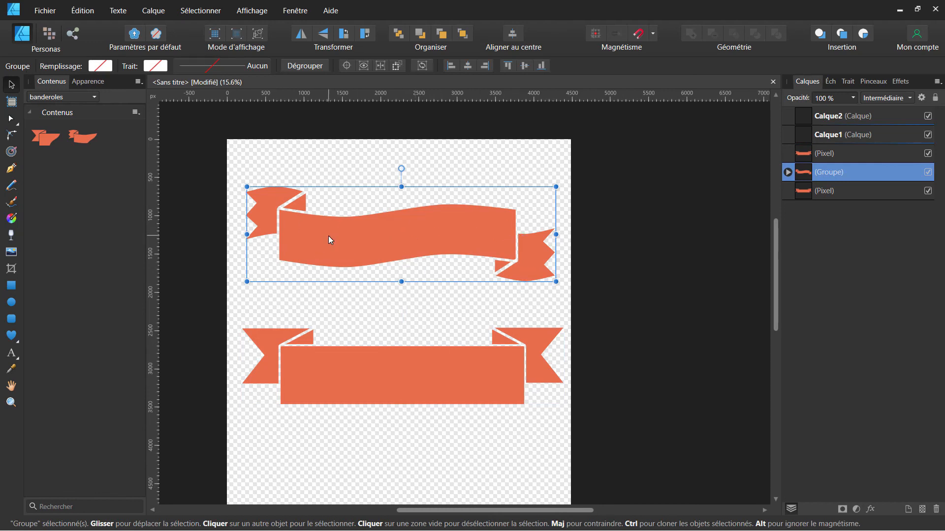
pyautogui.click(49, 35)
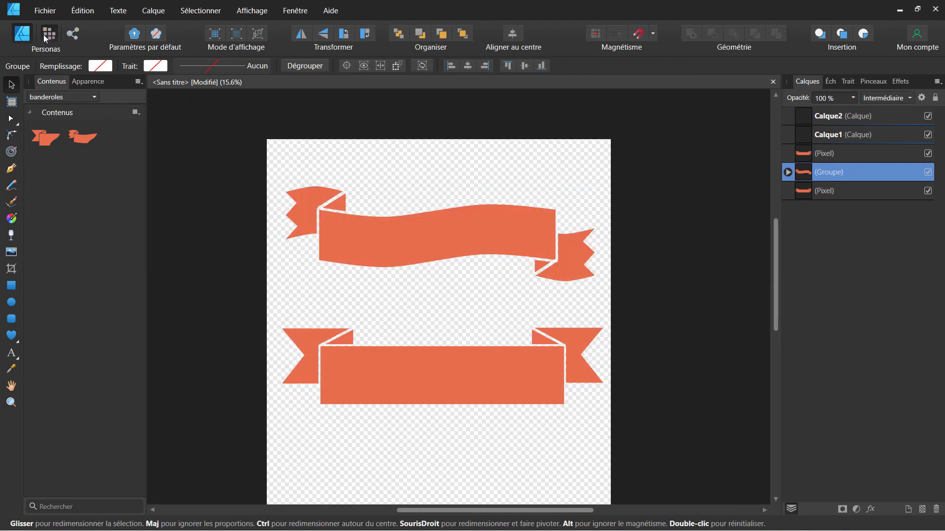
pyautogui.moveTo(541, 229); pyautogui.dragTo(526, 257)
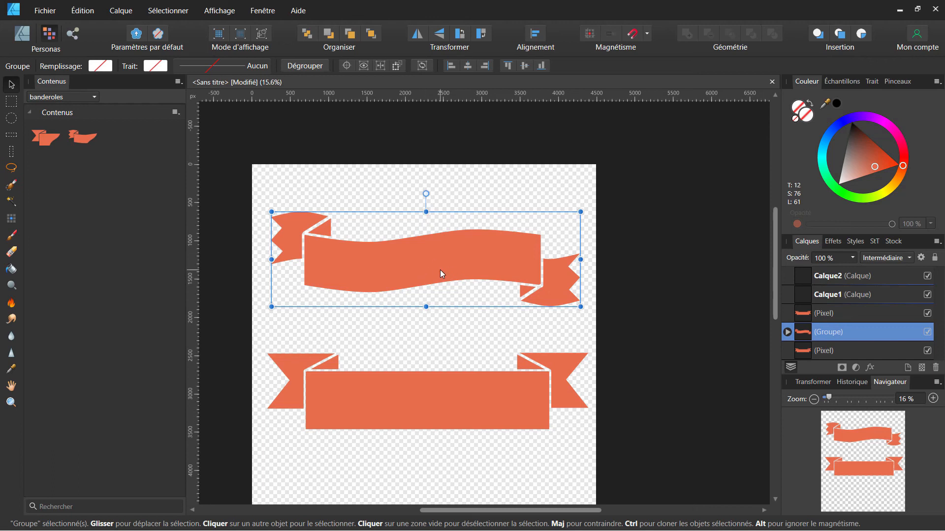
pyautogui.click(787, 333)
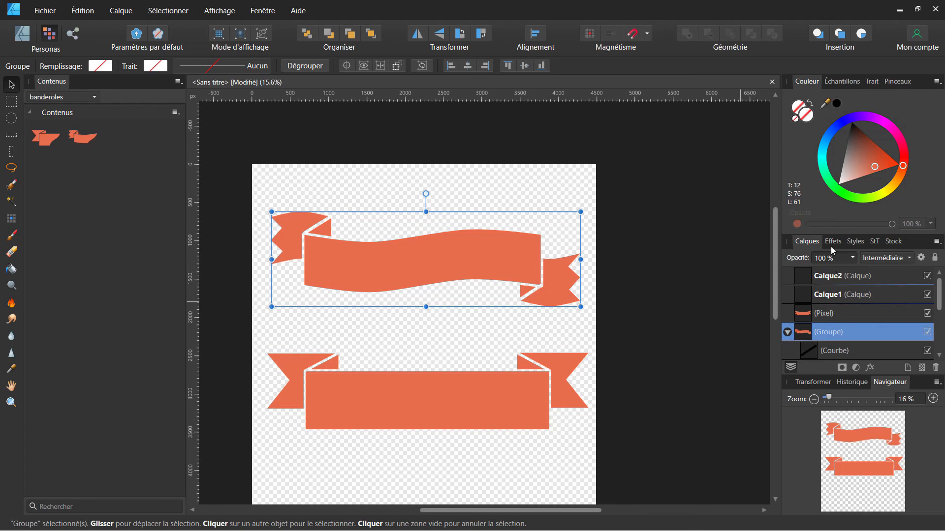
# Select the curve of the wavy banner's right tail and add a new vector layer to the document
pyautogui.scroll(-1, 939, 315)
pyautogui.scroll(-3, 940, 322)
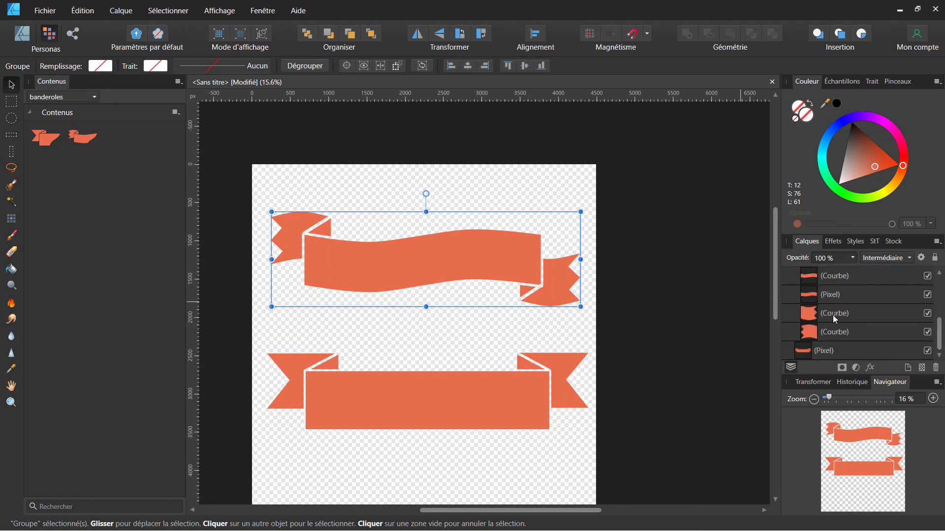
pyautogui.click(835, 315)
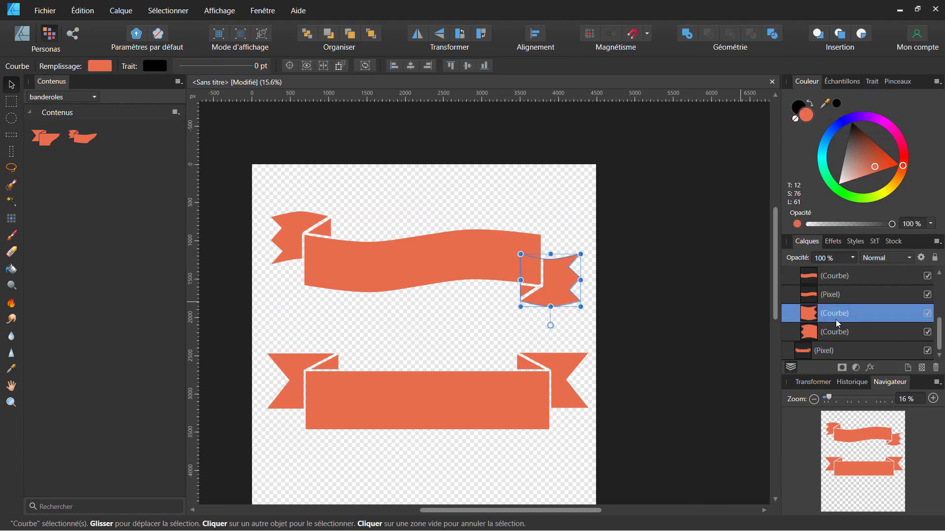
pyautogui.click(908, 368)
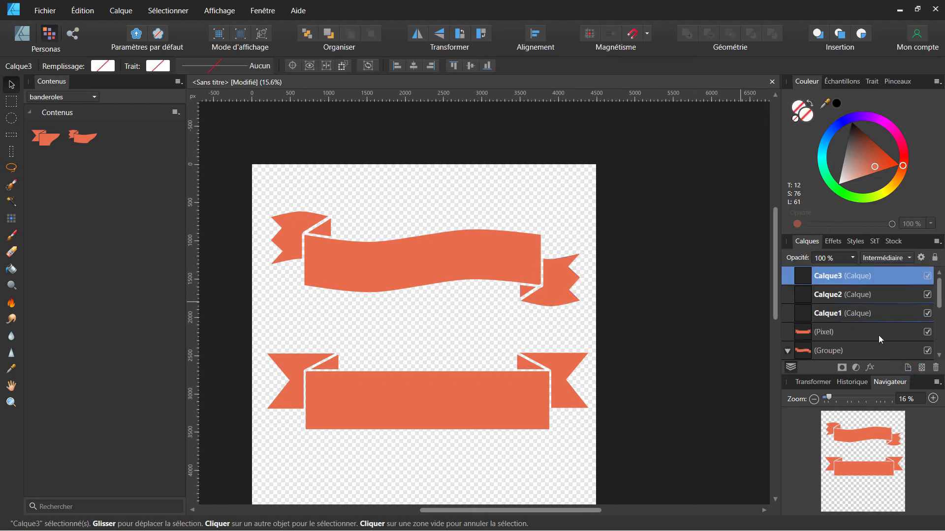
pyautogui.scroll(-3, 871, 305)
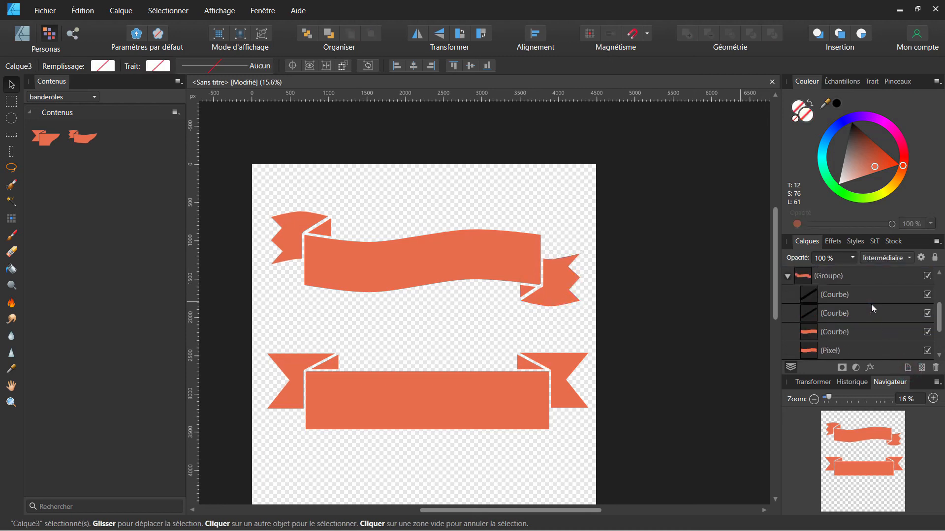
pyautogui.scroll(3, 871, 305)
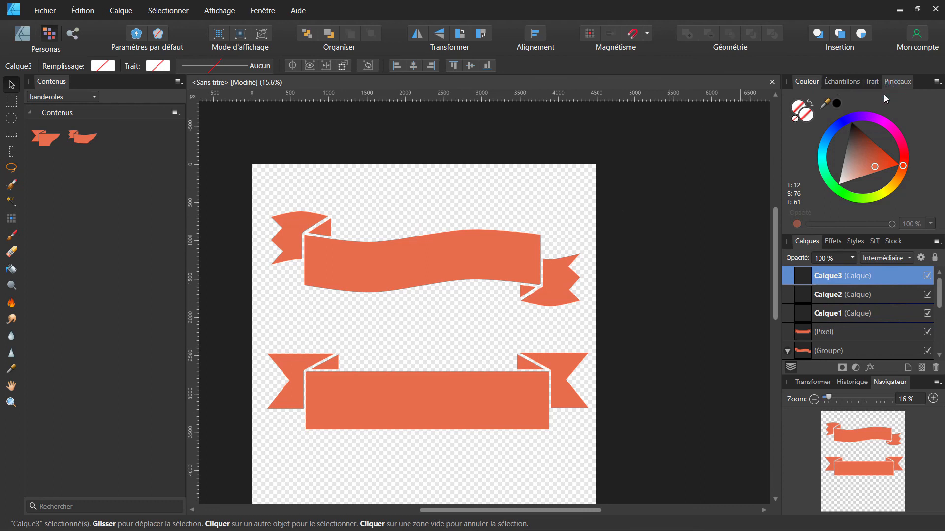
# Choose the size 203 dot brush from the My Halftones brush category
pyautogui.click(896, 82)
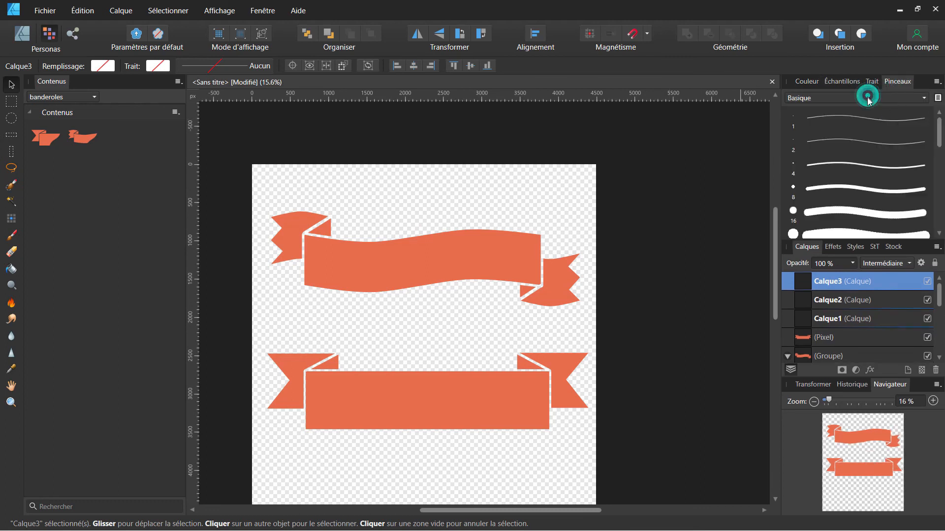
pyautogui.click(867, 99)
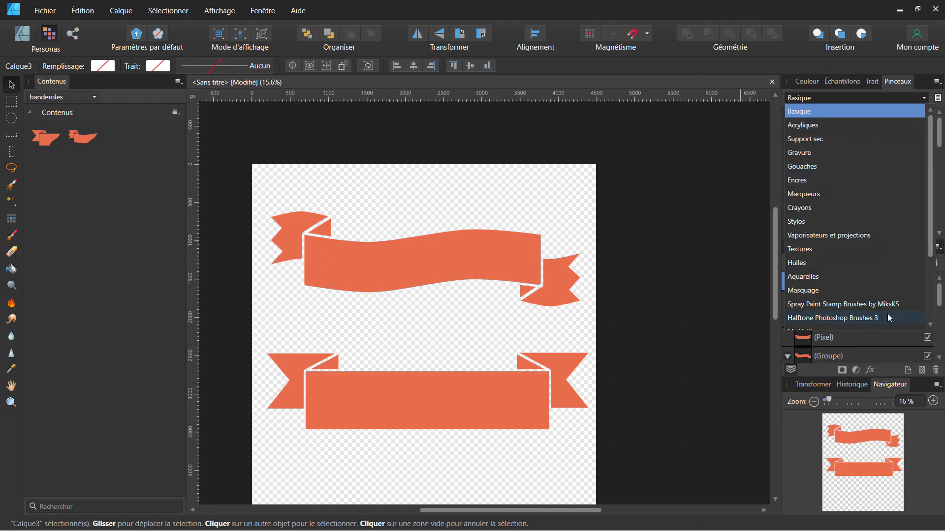
pyautogui.moveTo(929, 249); pyautogui.dragTo(931, 294)
pyautogui.click(820, 263)
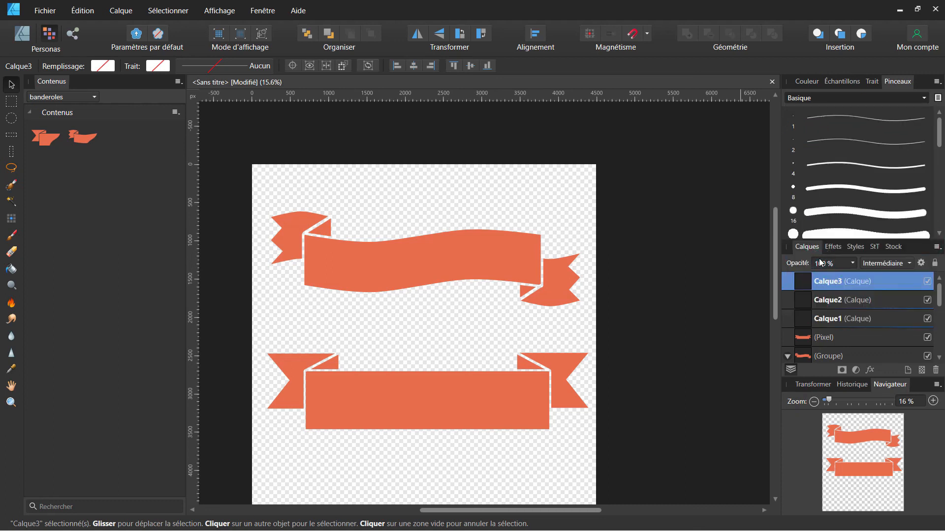
pyautogui.click(822, 215)
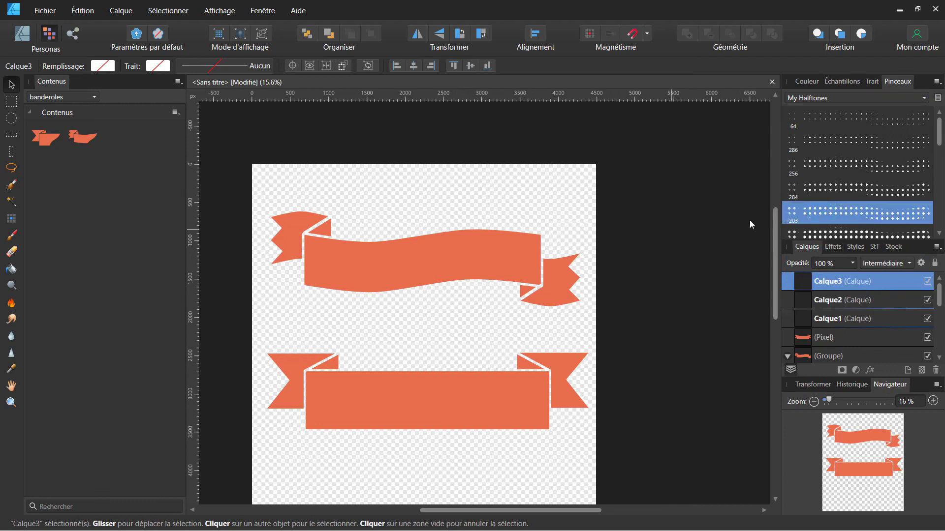
# Select the wavy banner group and paint black halftone dots over its whole right tail with the 203.4 px Paint Brush
pyautogui.click(544, 283)
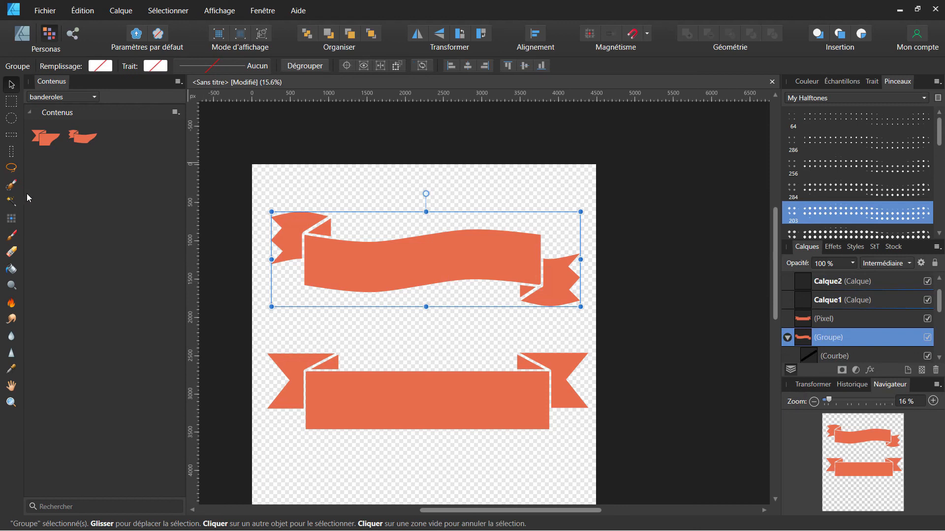
pyautogui.click(11, 235)
pyautogui.moveTo(578, 266)
pyautogui.mouseDown()
pyautogui.moveTo(544, 282)
pyautogui.moveTo(561, 280)
pyautogui.moveTo(549, 264)
pyautogui.moveTo(569, 257)
pyautogui.moveTo(566, 282)
pyautogui.moveTo(546, 304)
pyautogui.moveTo(540, 290)
pyautogui.moveTo(529, 300)
pyautogui.moveTo(568, 302)
pyautogui.moveTo(574, 278)
pyautogui.mouseUp()
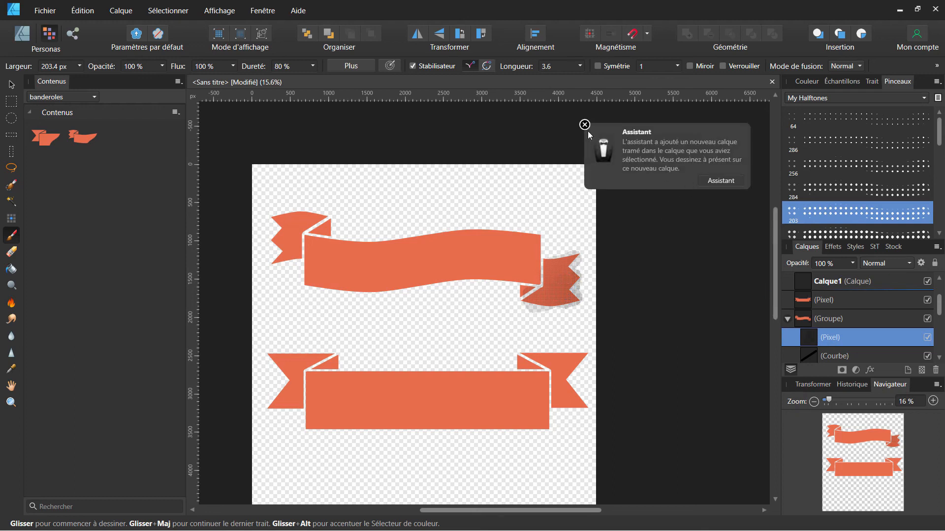
pyautogui.click(585, 127)
# Try nesting the painted halftone pixel layer in the curve of the wavy banner's right tail
pyautogui.scroll(5, 589, 257)
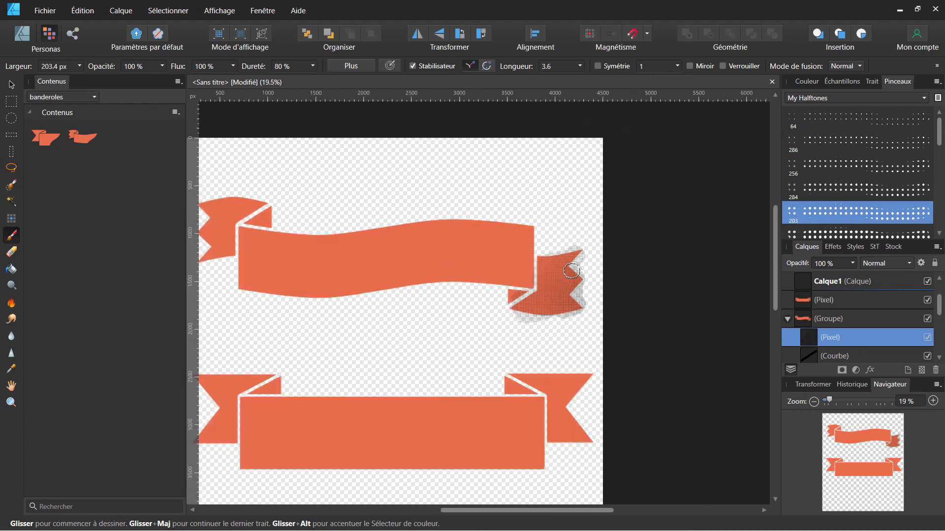
pyautogui.scroll(3, 500, 206)
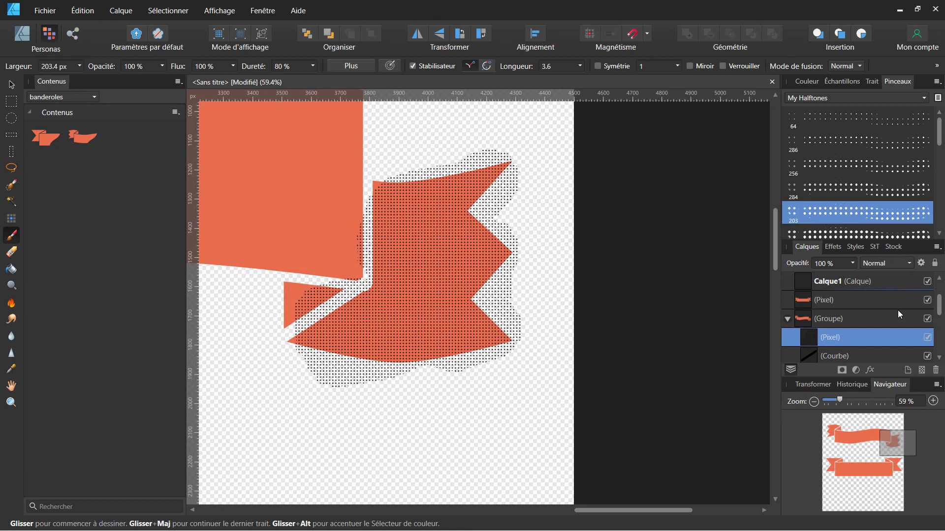
pyautogui.moveTo(939, 311); pyautogui.dragTo(941, 330)
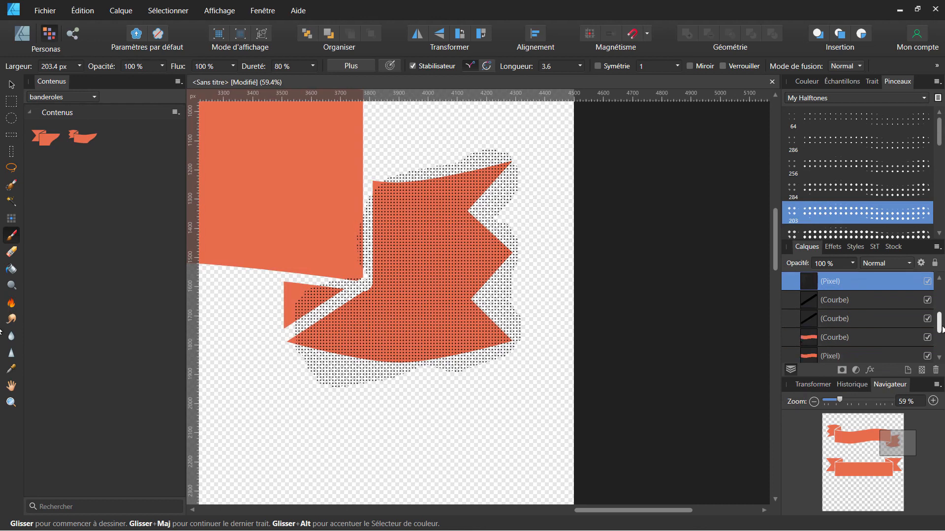
pyautogui.doubleClick(822, 281)
pyautogui.moveTo(826, 343); pyautogui.dragTo(806, 290)
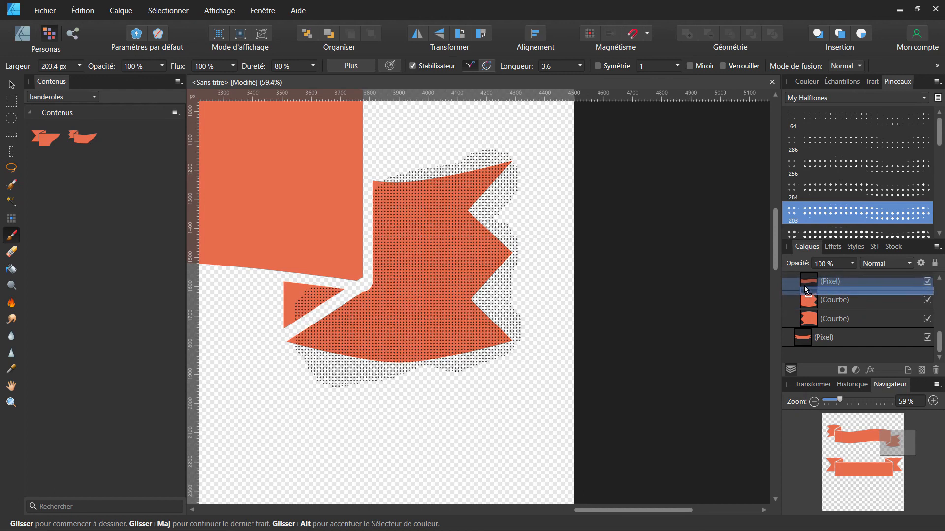
pyautogui.click(811, 299)
pyautogui.moveTo(812, 304); pyautogui.dragTo(836, 304)
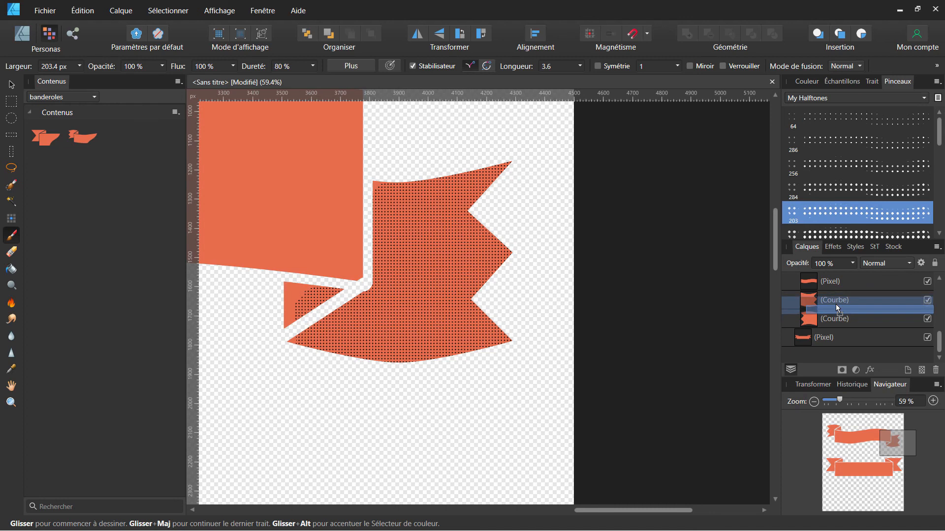
pyautogui.moveTo(835, 304); pyautogui.dragTo(818, 305)
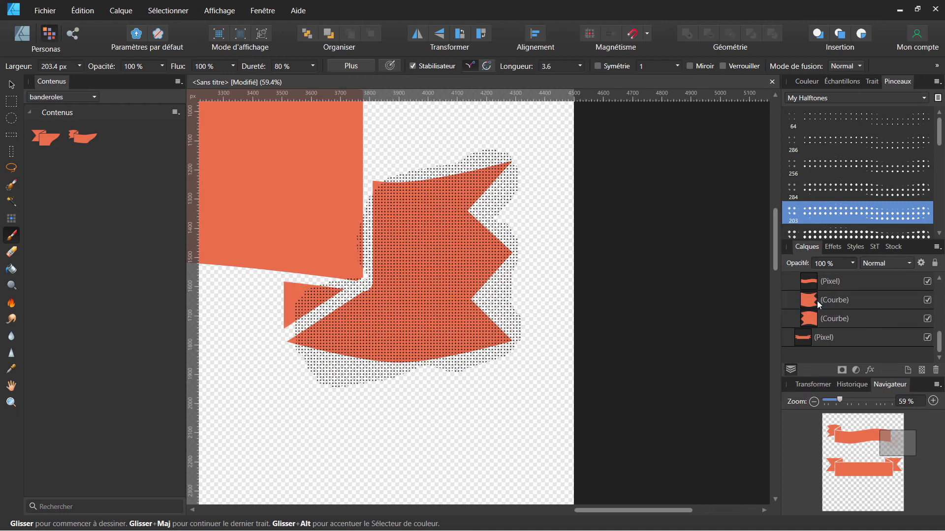
# Compare masking with clipping for the halftone pixel layer on the right tail's curve, and leave it clipped inside the curve
pyautogui.rightClick(817, 300)
pyautogui.click(856, 303)
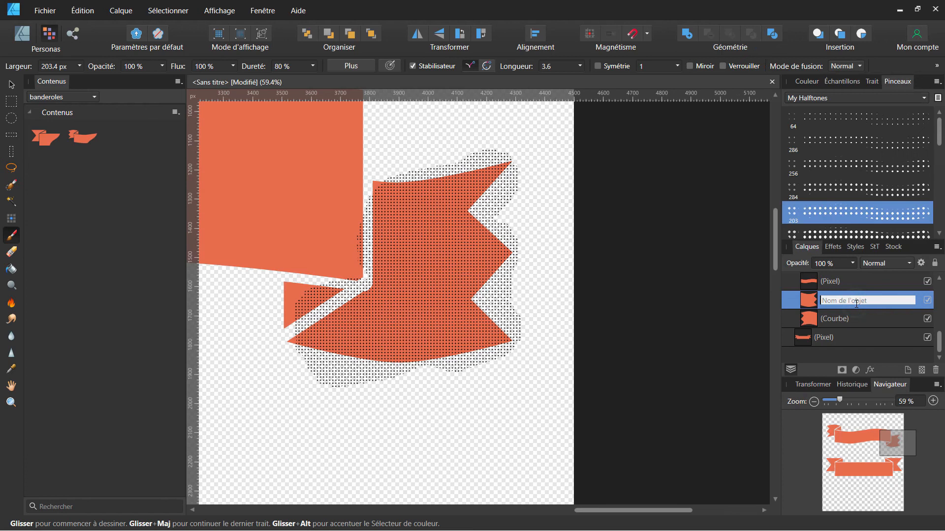
pyautogui.scroll(2, 839, 292)
pyautogui.moveTo(835, 318)
pyautogui.mouseDown()
pyautogui.moveTo(837, 361)
pyautogui.moveTo(834, 306)
pyautogui.mouseUp()
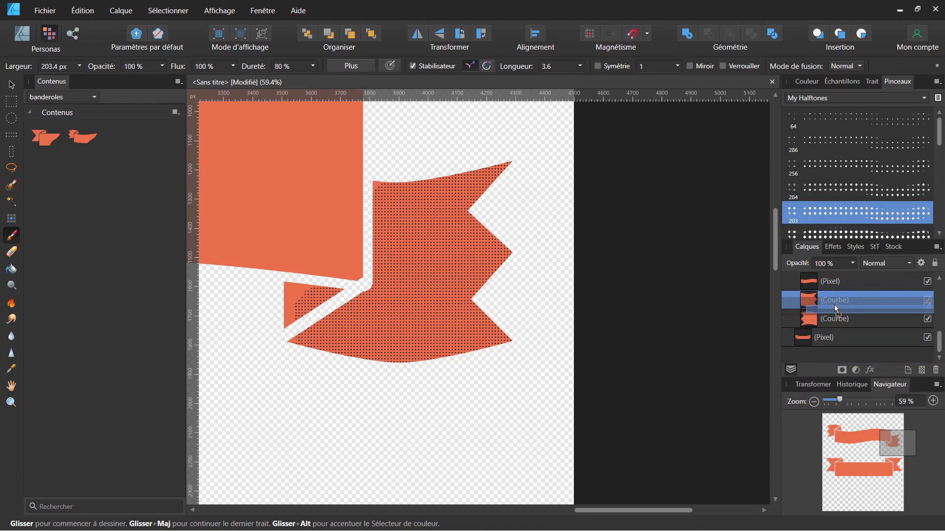
pyautogui.moveTo(834, 305); pyautogui.dragTo(818, 304)
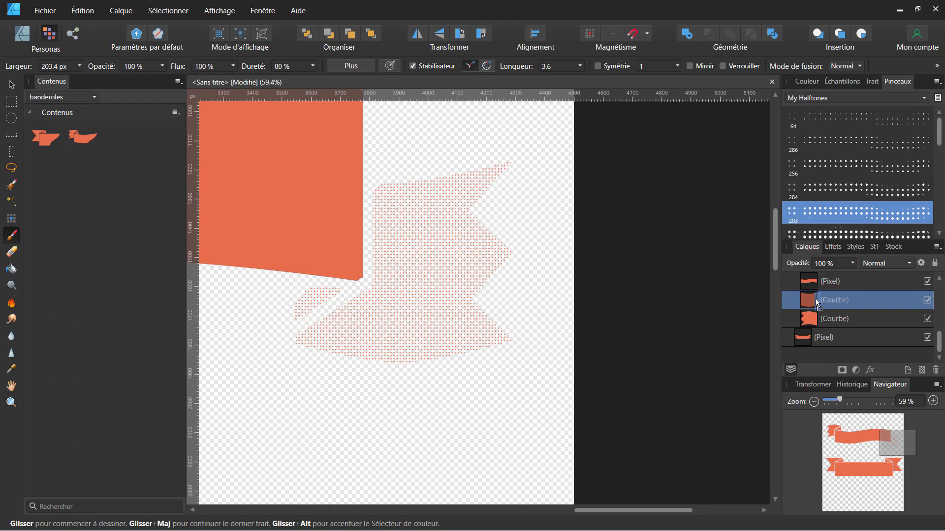
pyautogui.moveTo(817, 303)
pyautogui.mouseDown()
pyautogui.moveTo(808, 309)
pyautogui.moveTo(823, 305)
pyautogui.mouseUp()
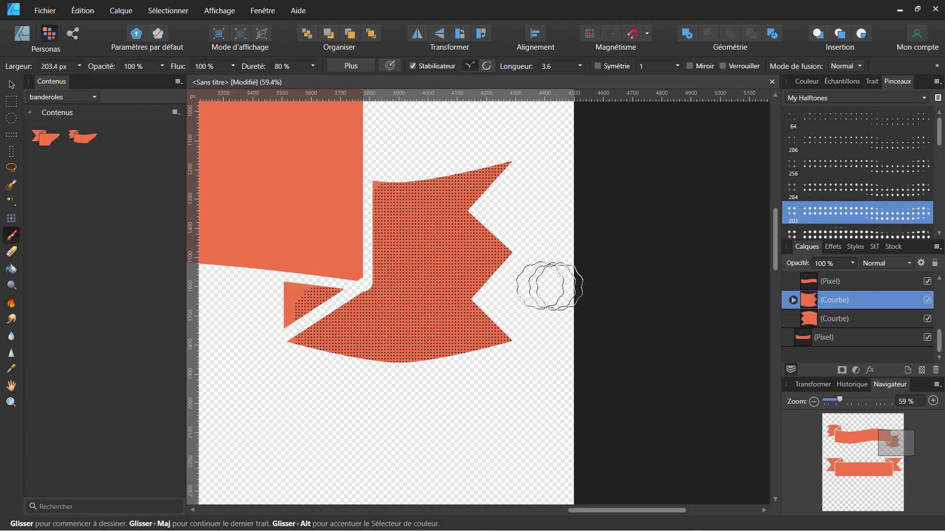
# Inspect the clipped halftone dots up close and across the banner, and undo the clipping and the halftone painting
pyautogui.scroll(-6, 556, 285)
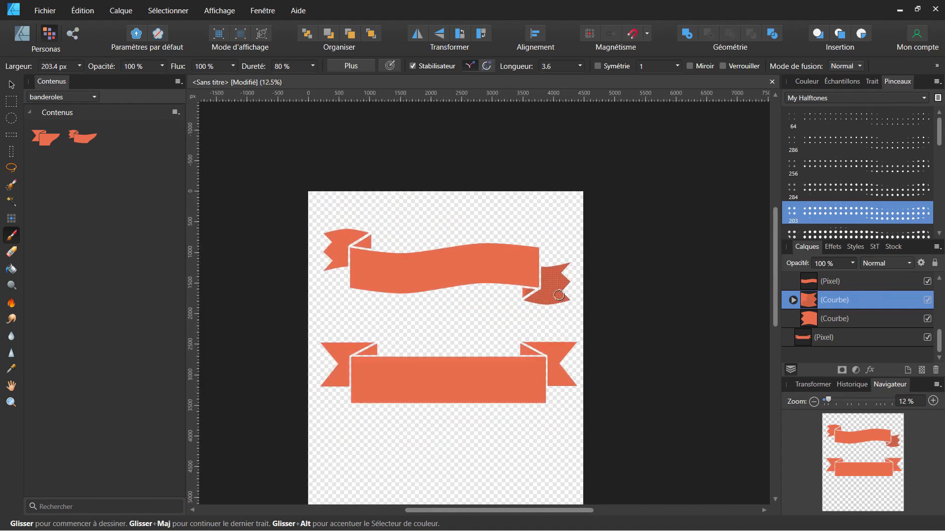
pyautogui.scroll(1, 556, 301)
pyautogui.scroll(5, 556, 302)
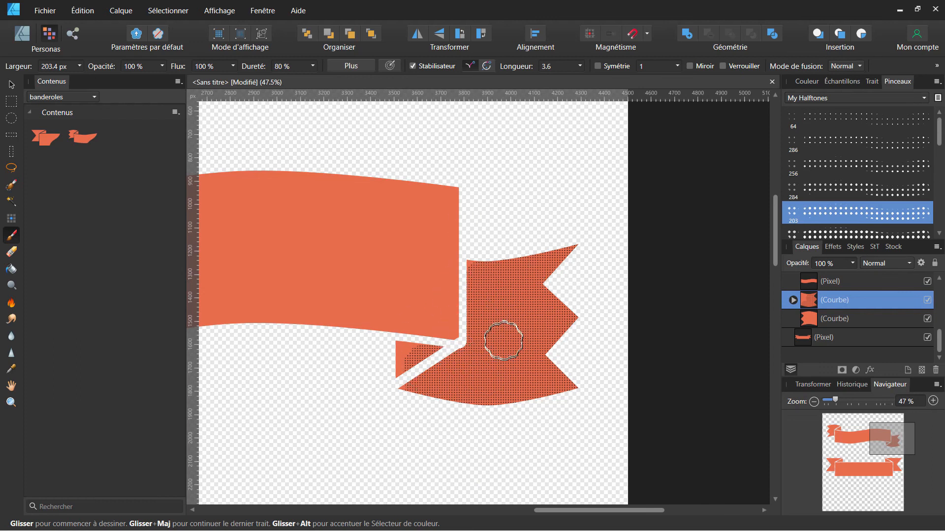
pyautogui.scroll(-5, 502, 338)
pyautogui.moveTo(502, 338); pyautogui.dragTo(569, 308)
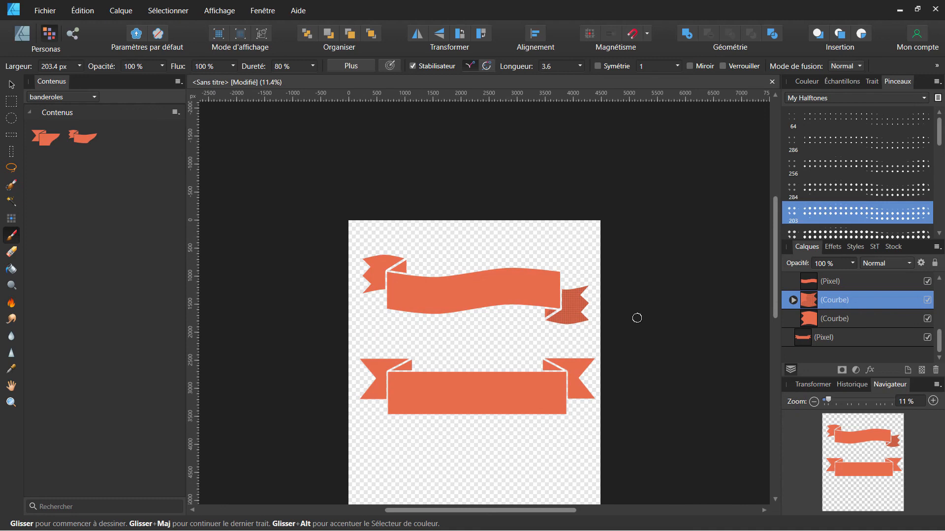
pyautogui.hotkey('ctrl', 'z')
pyautogui.hotkey('ctrl', 'z')
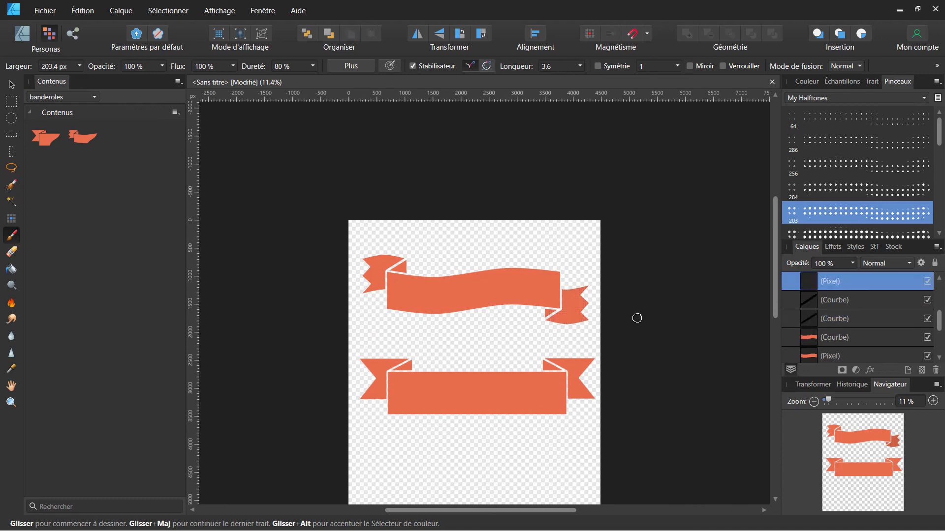
# Select the wavy and straight banners together with the Move tool
pyautogui.click(11, 85)
pyautogui.click(366, 271)
pyautogui.moveTo(338, 232); pyautogui.dragTo(632, 454)
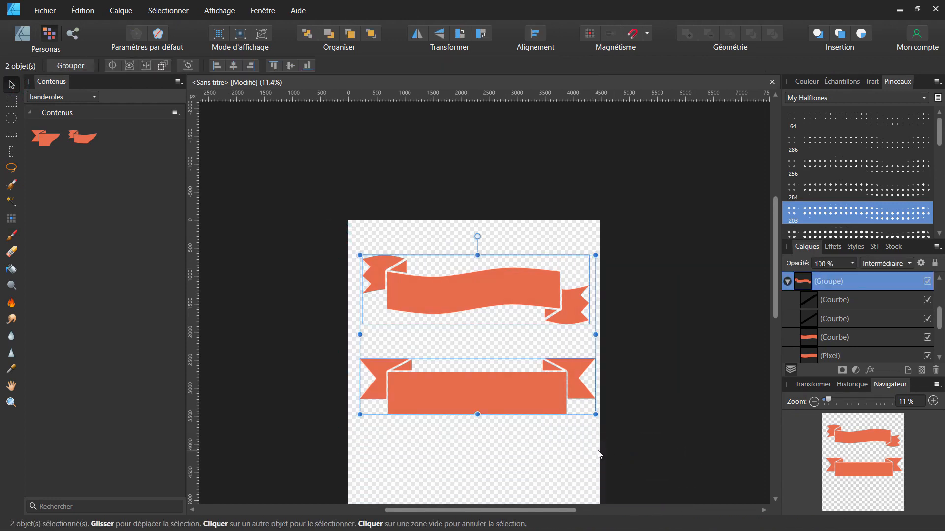
pyautogui.scroll(-2, 600, 453)
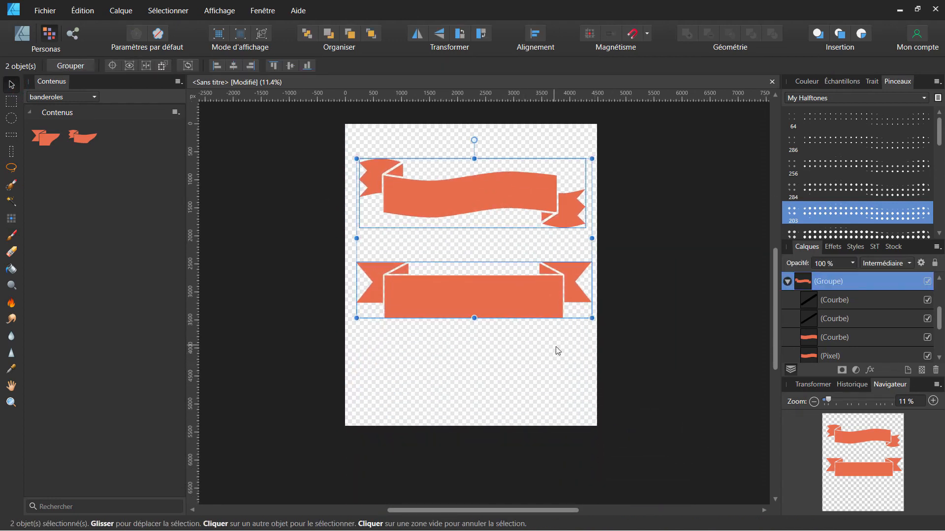